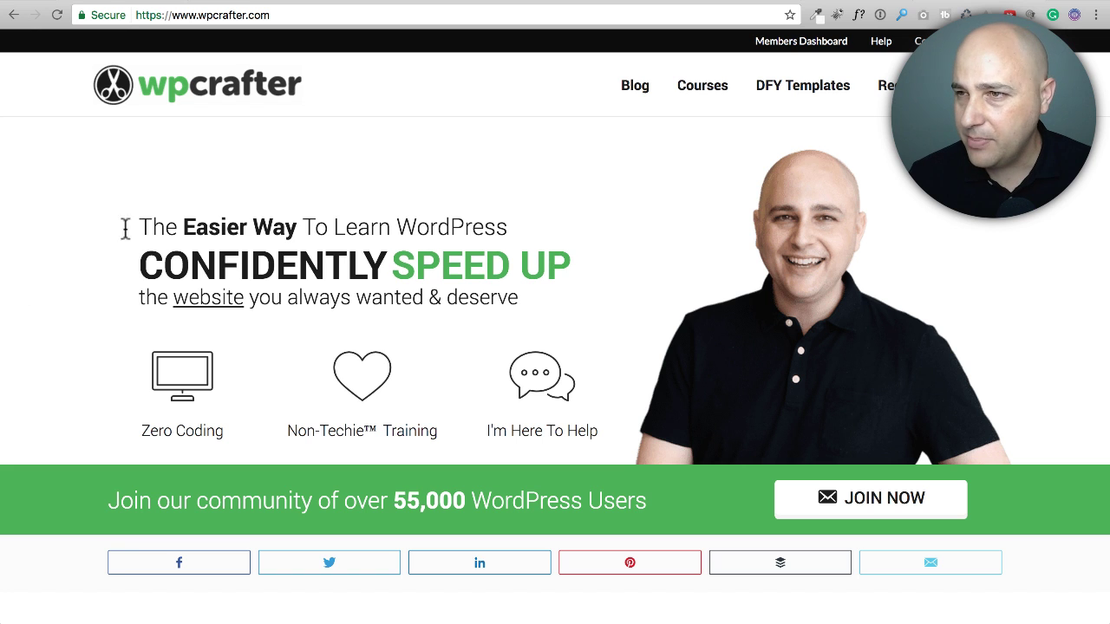
# Switch to the oxygenapp.com home page and review its editor preview, testimonial and library of website designs
pyautogui.click(590, 2)
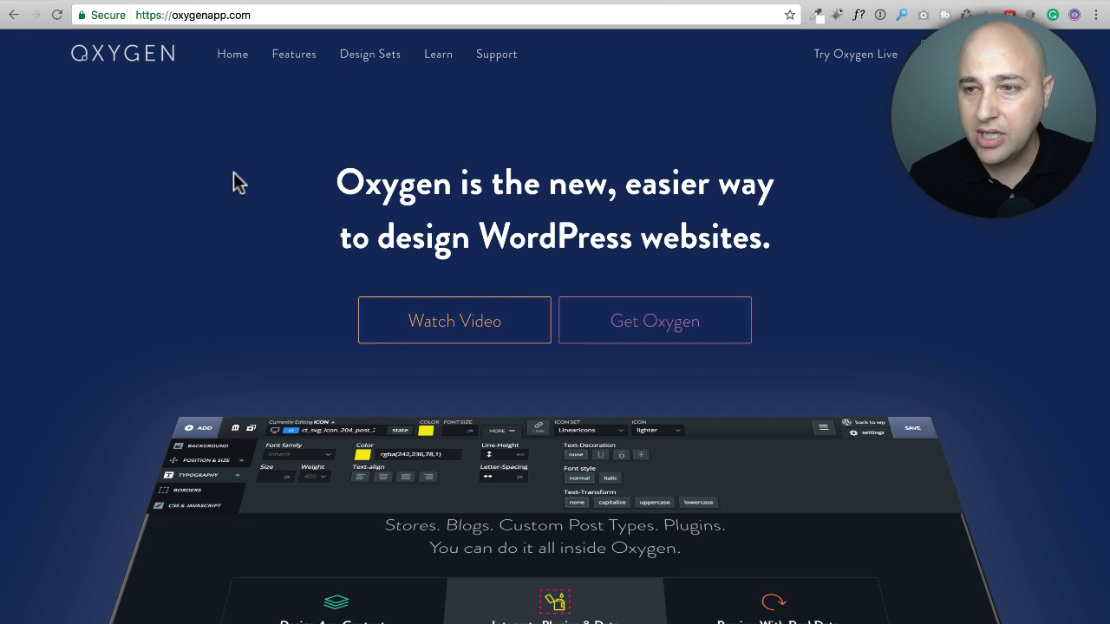
pyautogui.scroll(-5, 233, 174)
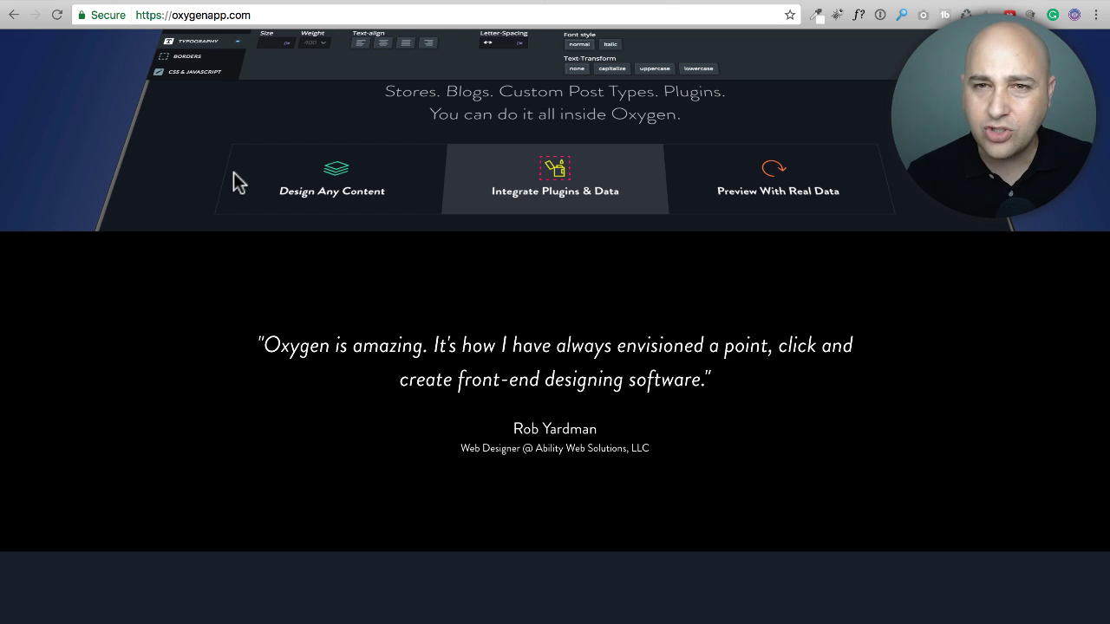
pyautogui.scroll(5, 233, 182)
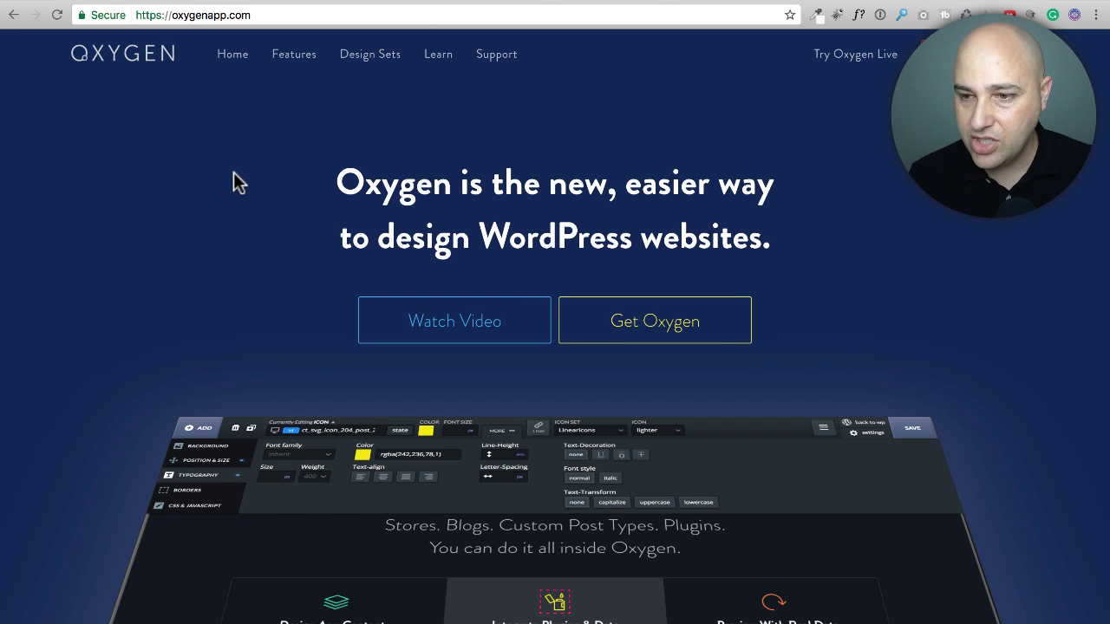
pyautogui.scroll(-2, 233, 182)
pyautogui.scroll(2, 234, 182)
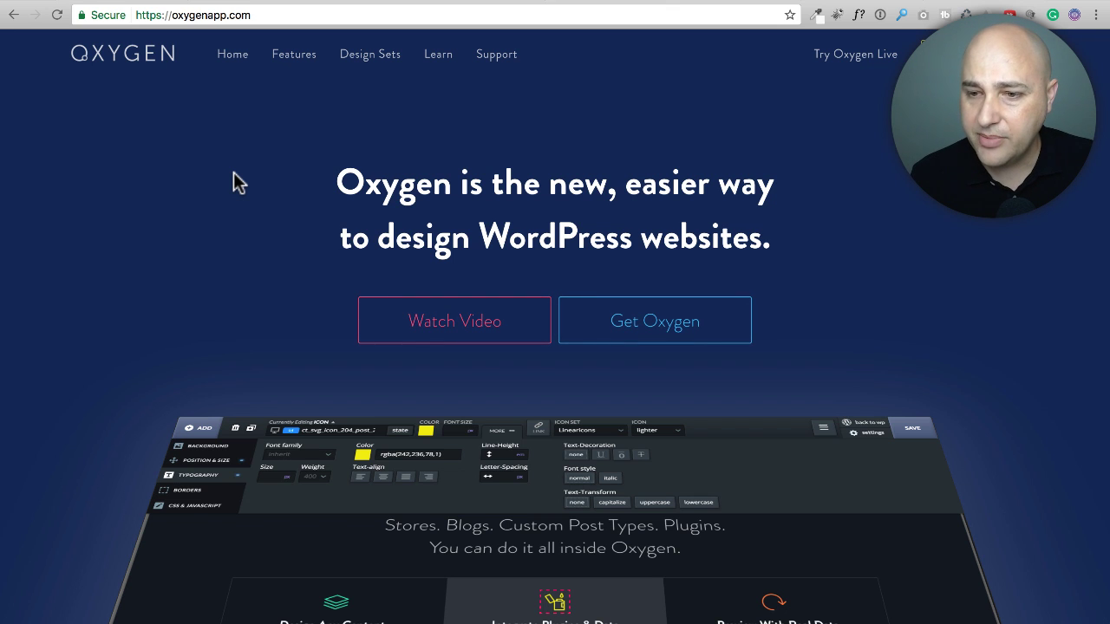
pyautogui.scroll(-3, 178, 198)
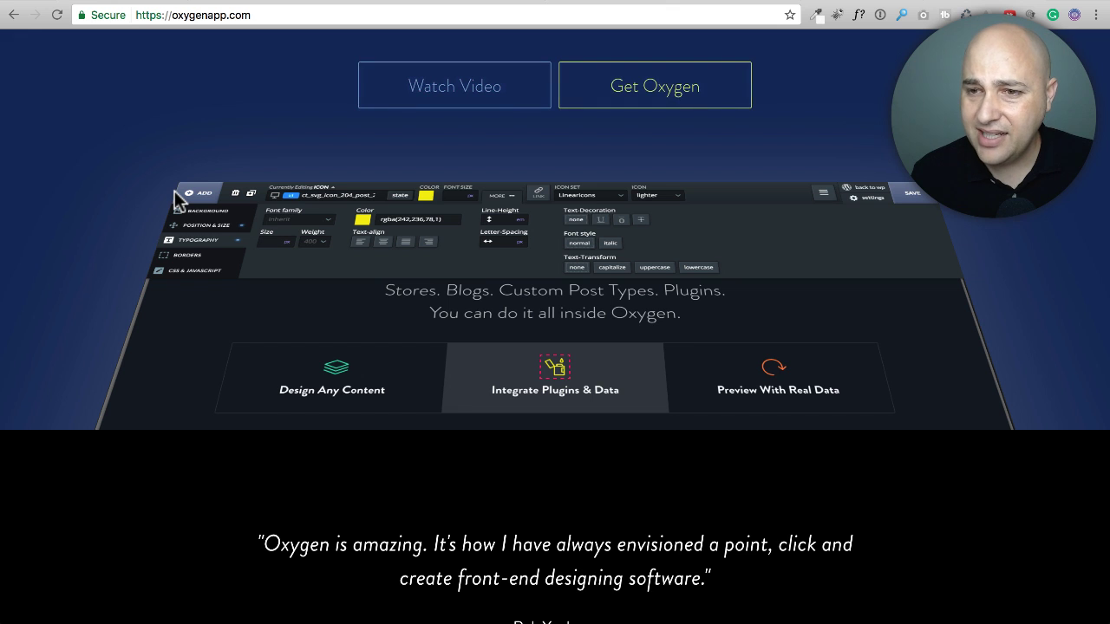
pyautogui.scroll(-5, 178, 199)
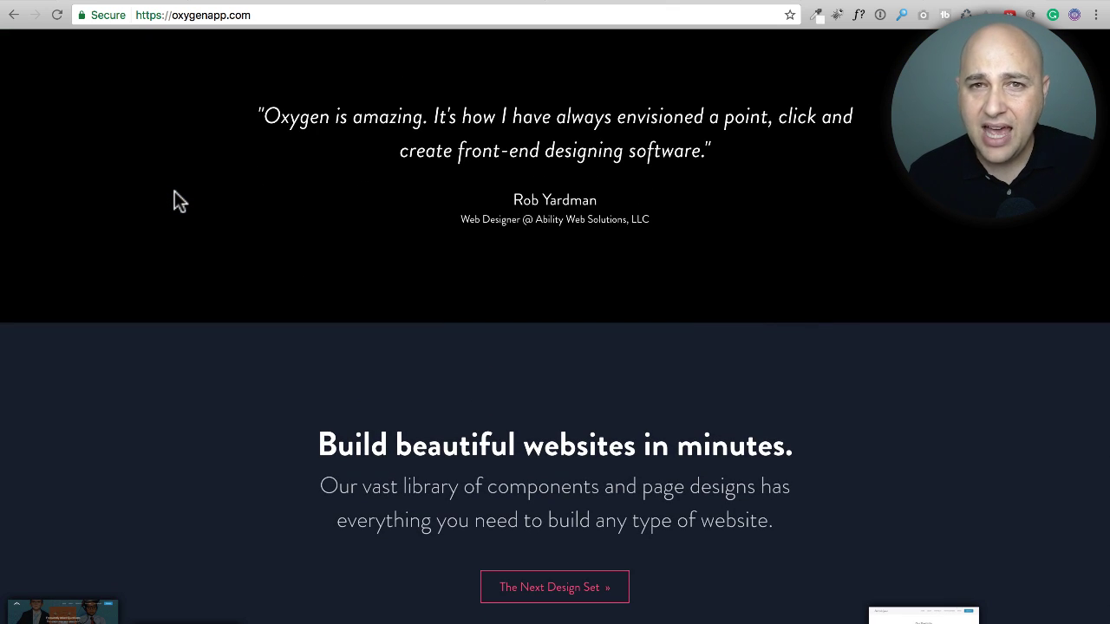
pyautogui.scroll(-4, 177, 199)
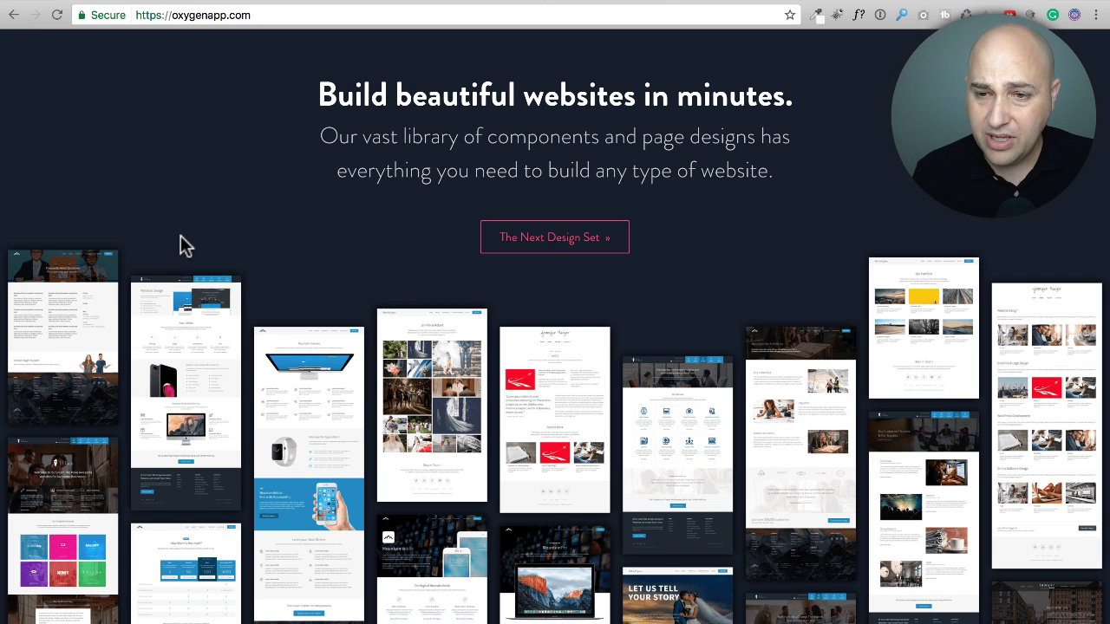
pyautogui.scroll(-5, 182, 245)
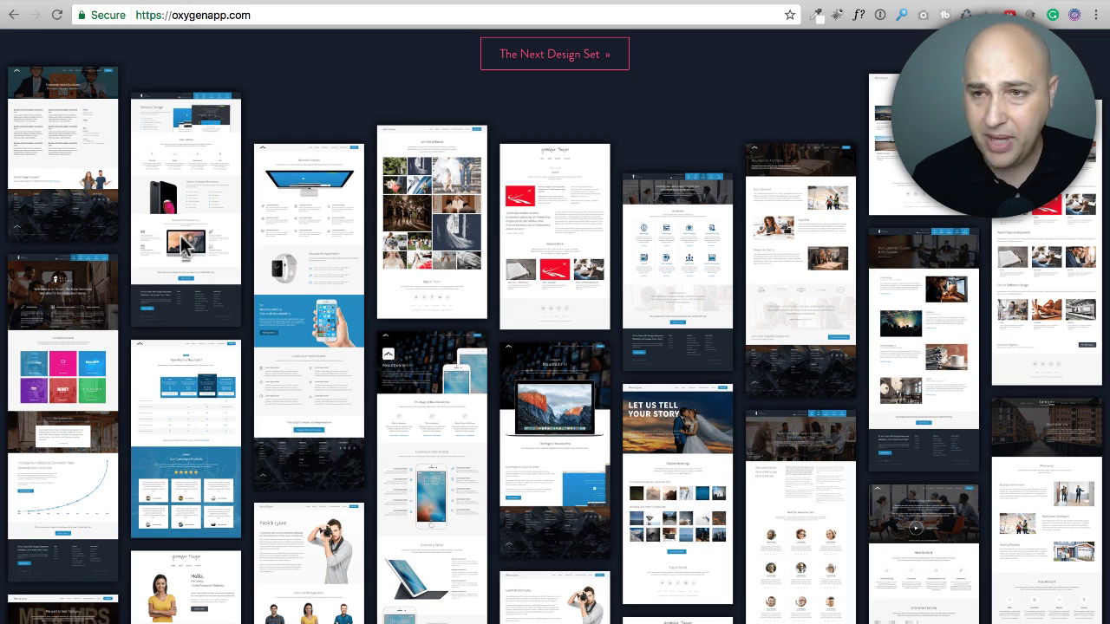
pyautogui.scroll(-15, 182, 245)
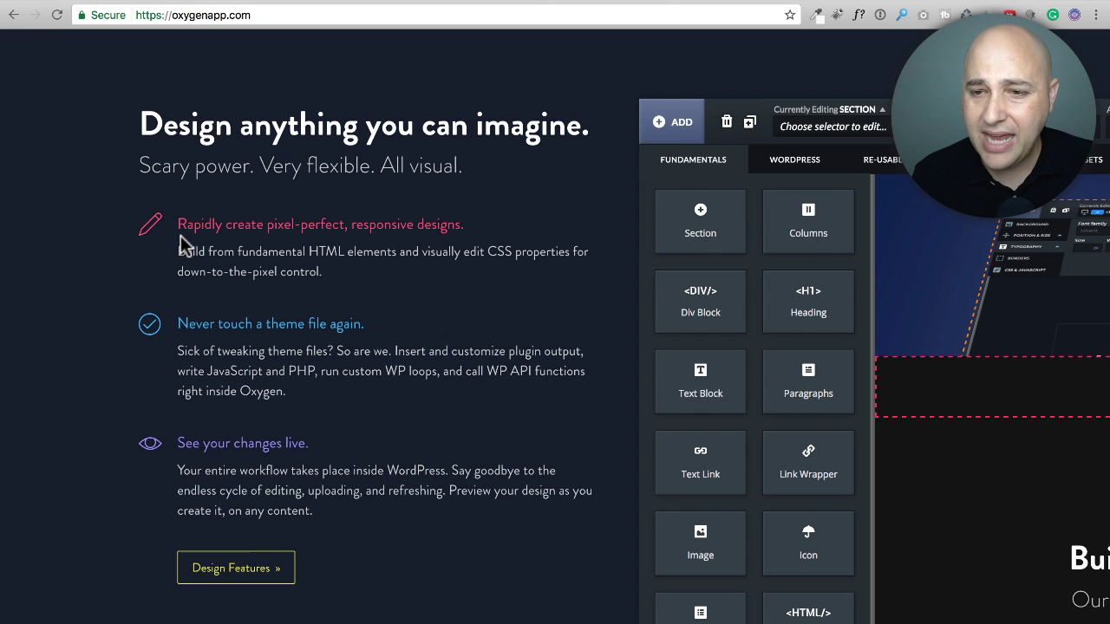
# Examine the rest of the Oxygen home page down to the footer, highlighting the heading "Everyone is switching to Oxygen."
pyautogui.scroll(-3, 367, 295)
pyautogui.scroll(-6, 368, 294)
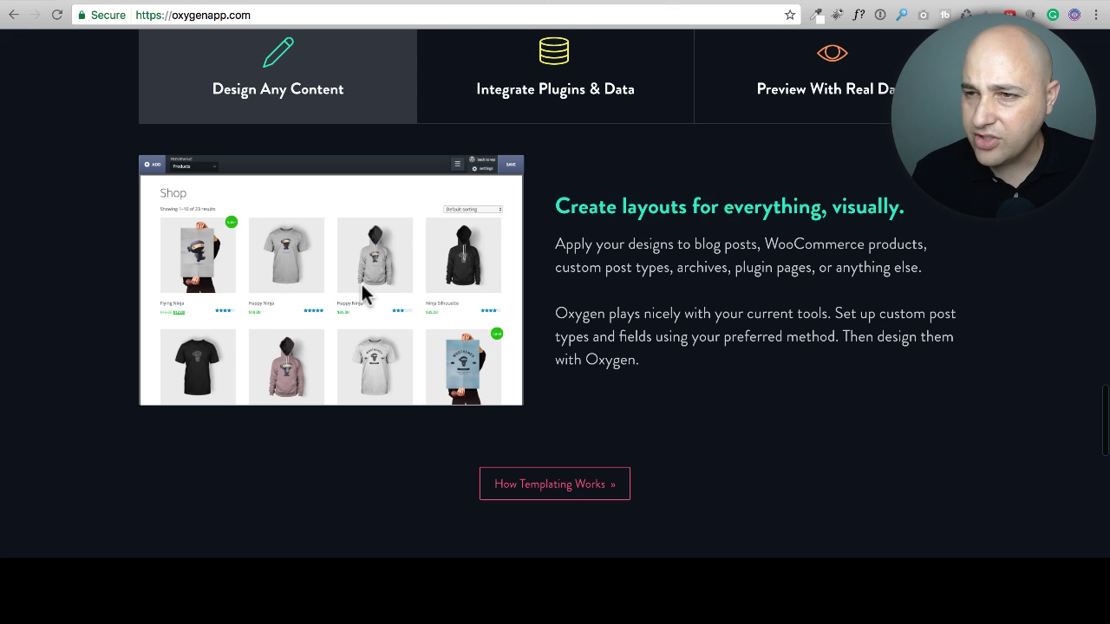
pyautogui.scroll(1, 362, 295)
pyautogui.scroll(-7, 364, 295)
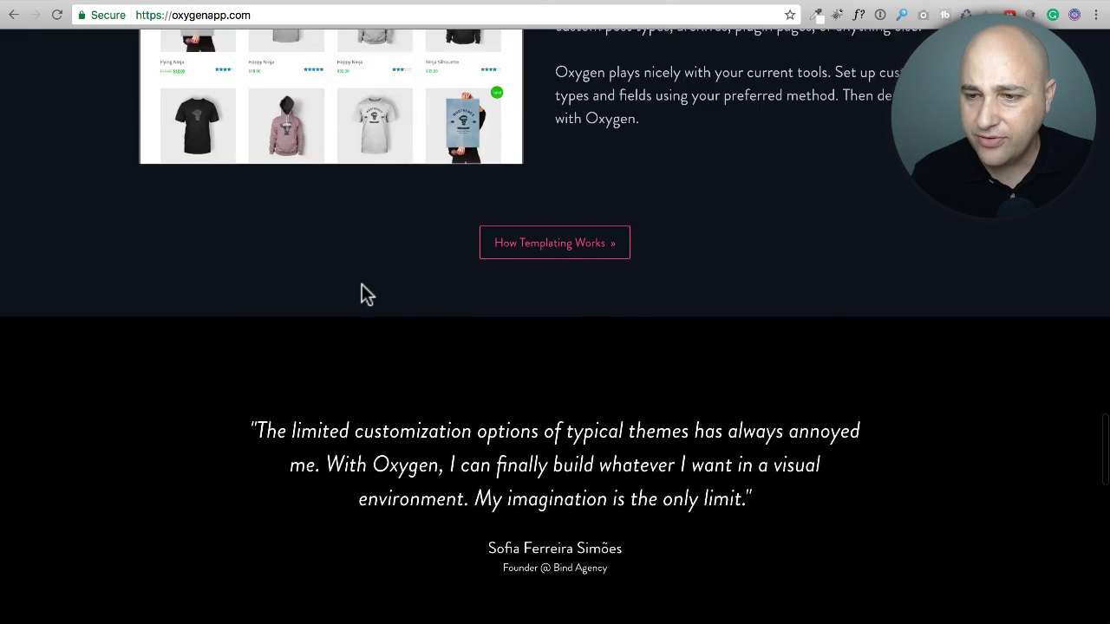
pyautogui.scroll(-2, 364, 295)
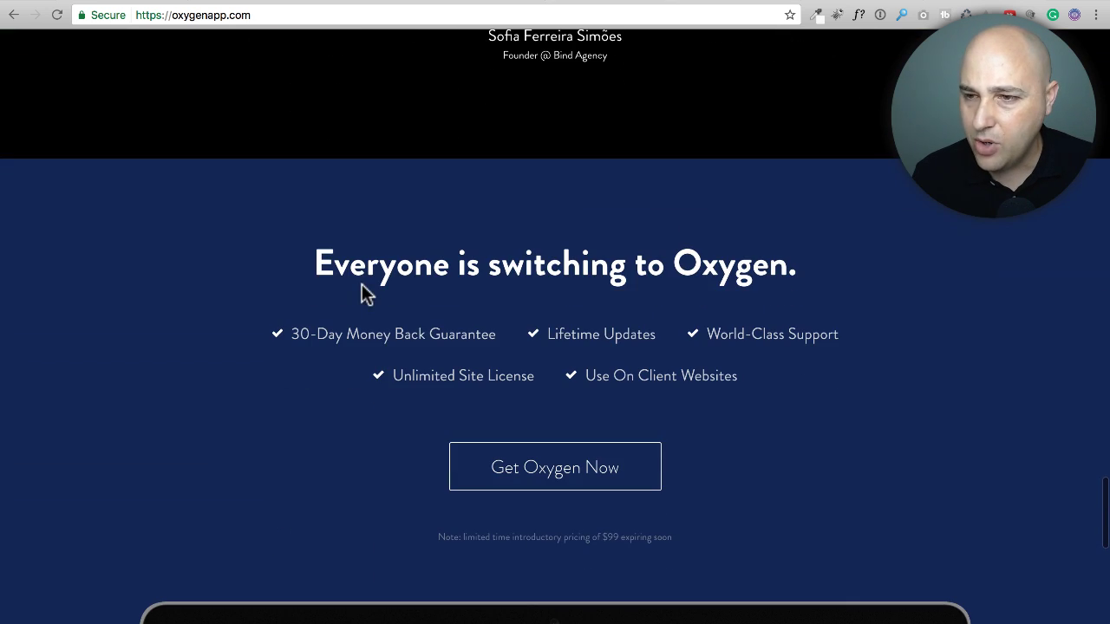
pyautogui.moveTo(310, 260); pyautogui.dragTo(854, 258)
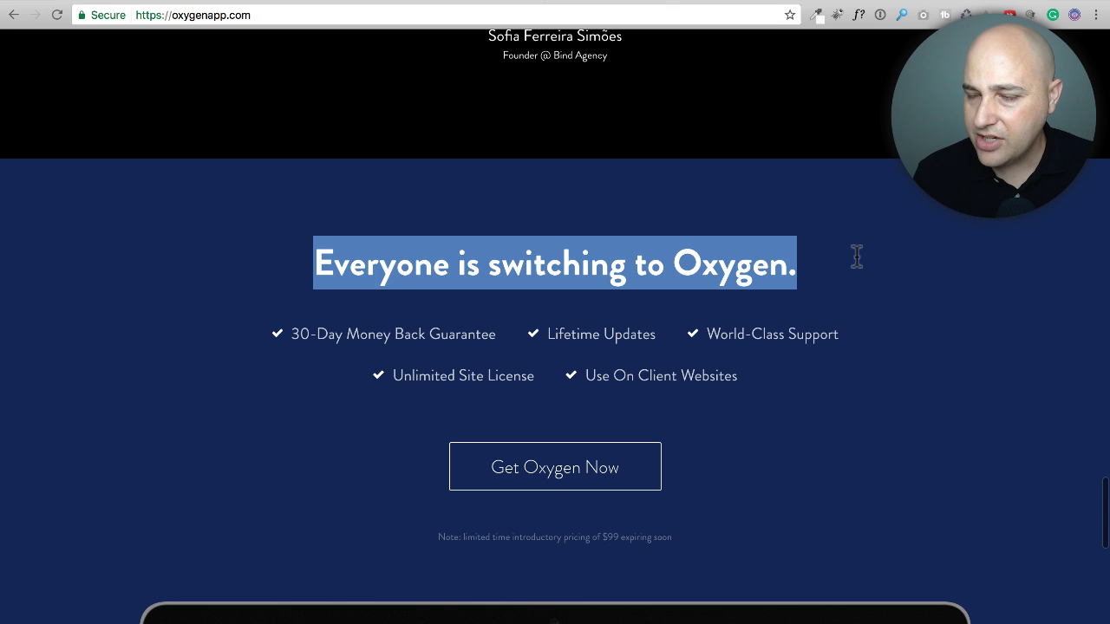
pyautogui.scroll(-5, 382, 181)
pyautogui.scroll(-1, 386, 182)
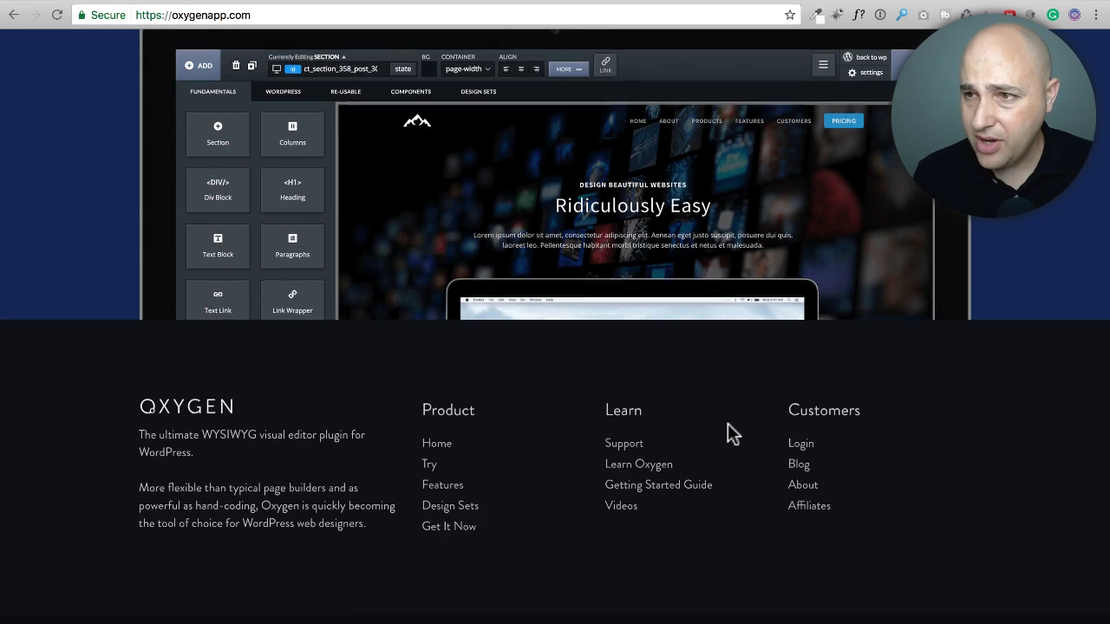
# Open the Oxygen Learn page and highlight its "New? Start here." and "How-Tos & Docs" sections
pyautogui.scroll(20, 727, 423)
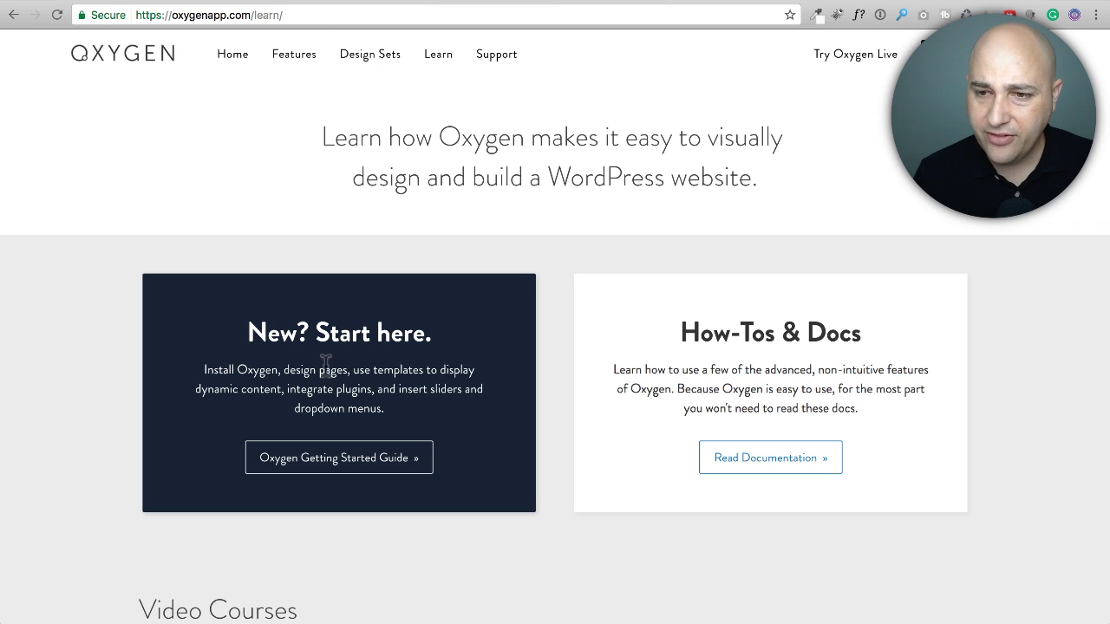
pyautogui.moveTo(250, 333); pyautogui.dragTo(538, 329)
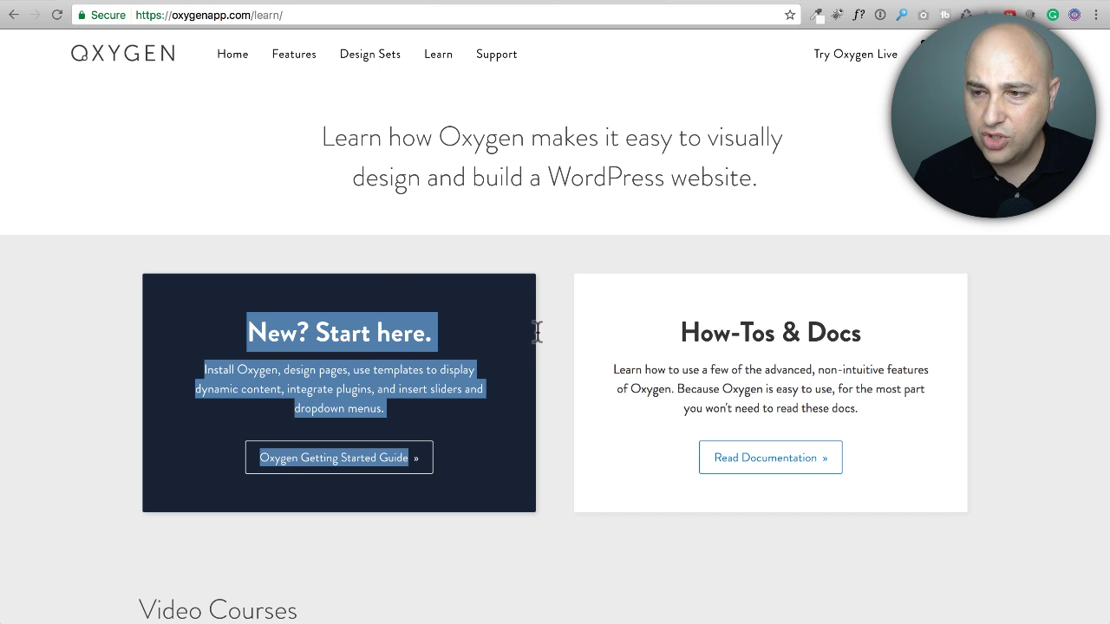
pyautogui.click(537, 330)
pyautogui.moveTo(655, 346); pyautogui.dragTo(894, 327)
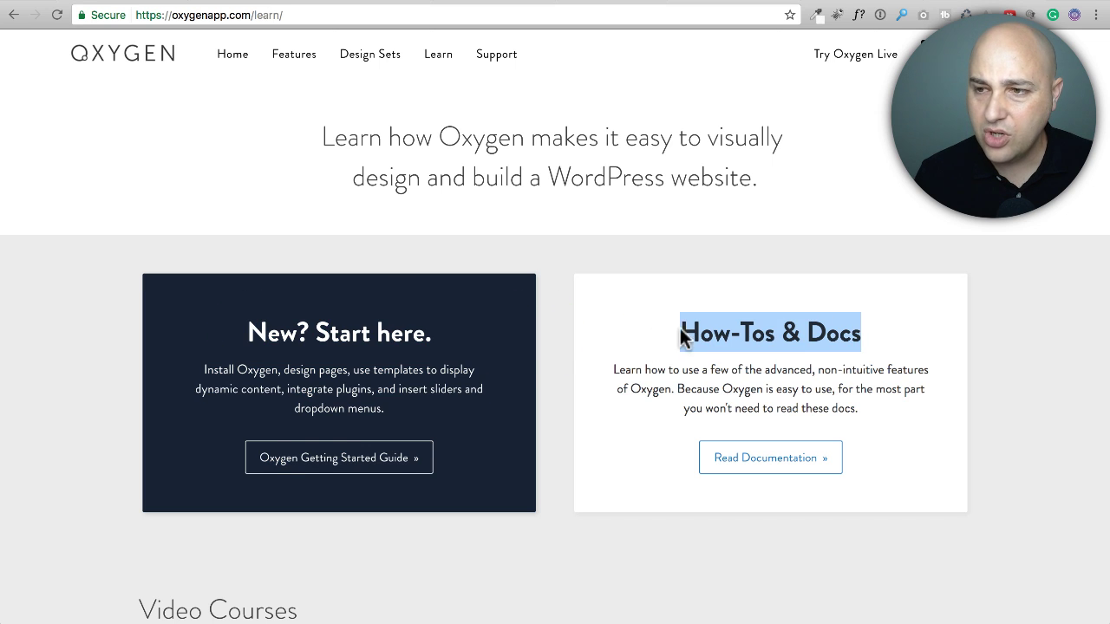
pyautogui.scroll(-3, 583, 328)
pyautogui.click(550, 271)
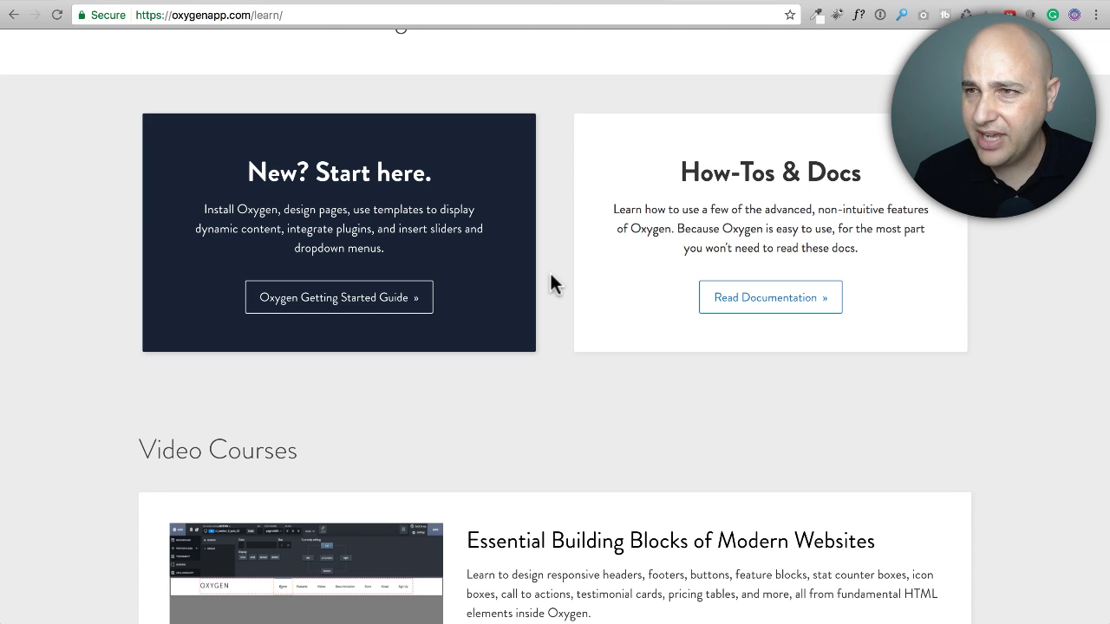
# Look through the video courses on the Learn page and return to its beginning
pyautogui.scroll(-10, 551, 274)
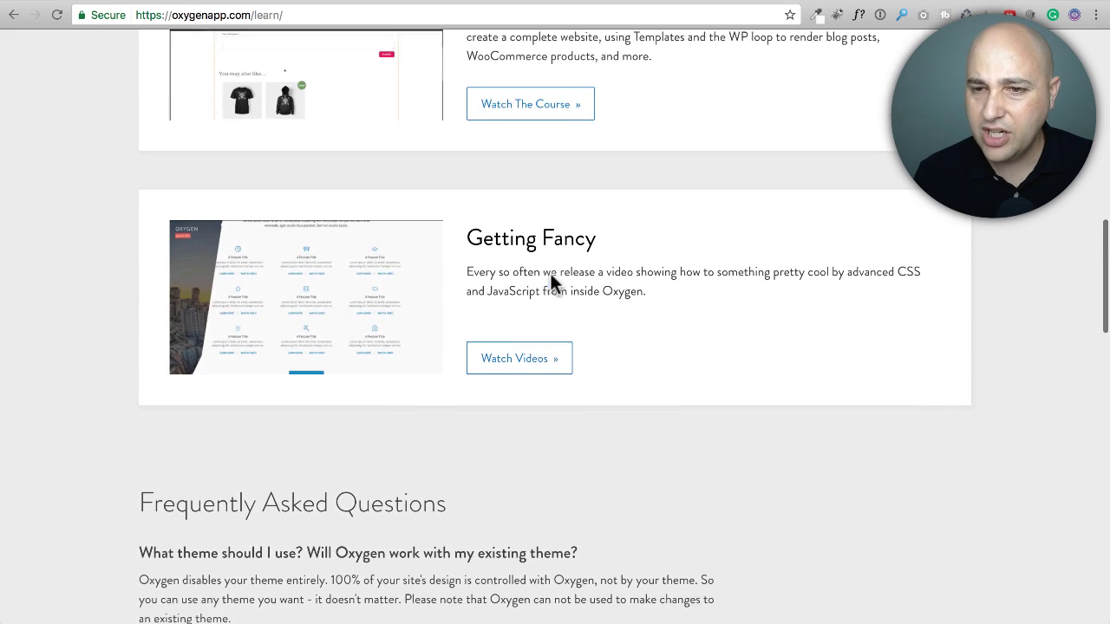
pyautogui.scroll(2, 604, 289)
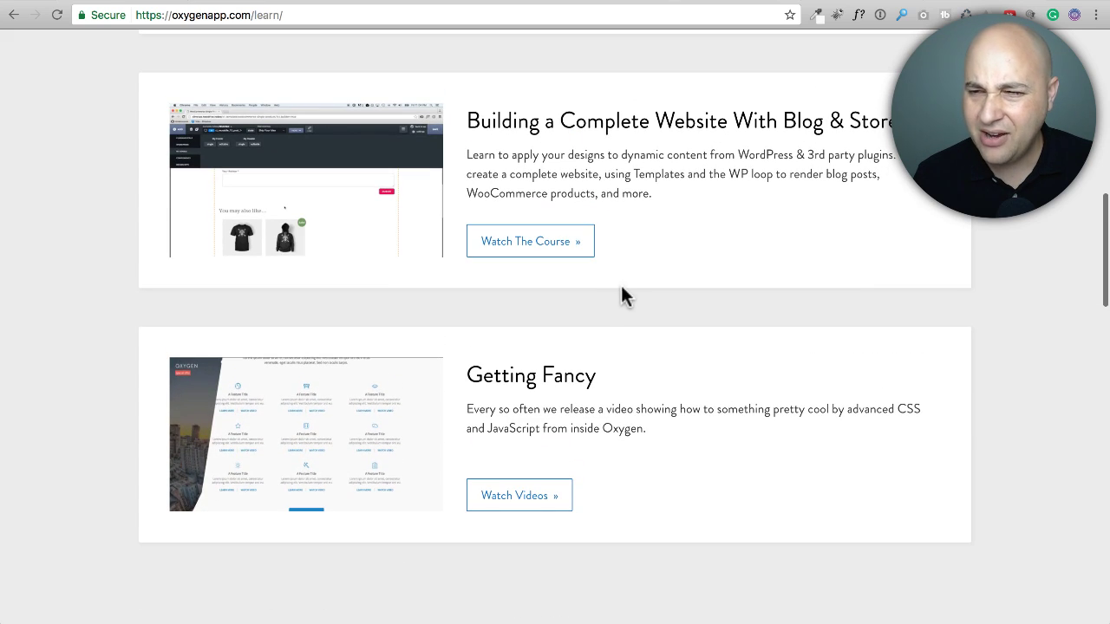
pyautogui.scroll(6, 623, 282)
pyautogui.scroll(4, 624, 282)
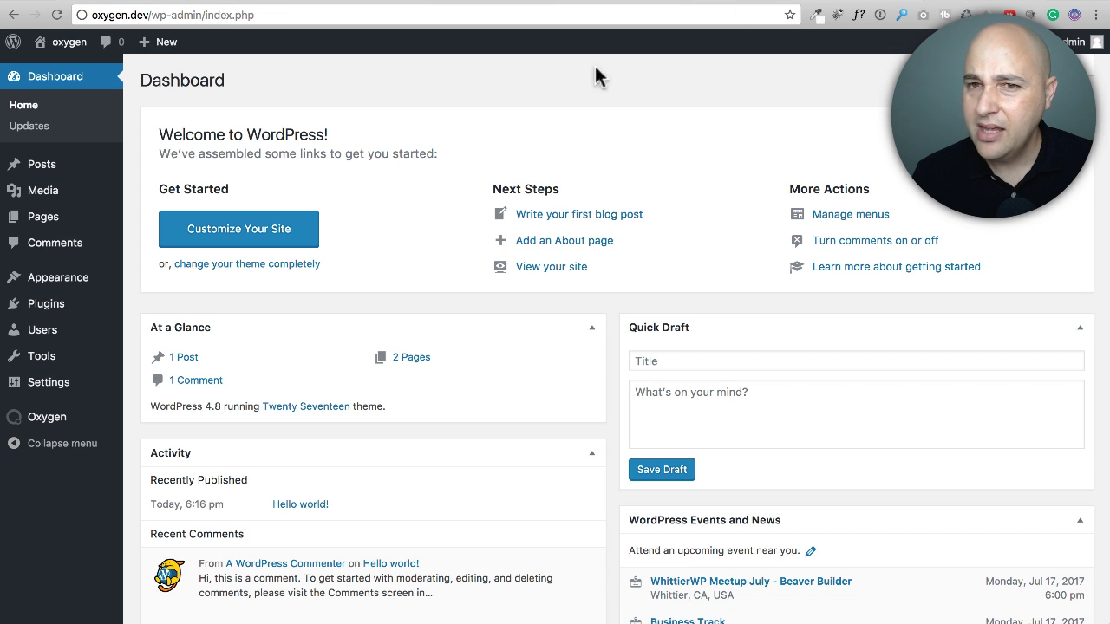
# Show the installed themes in the oxygen.dev WordPress admin and point out the active Twenty Seventeen theme
pyautogui.moveTo(67, 287)
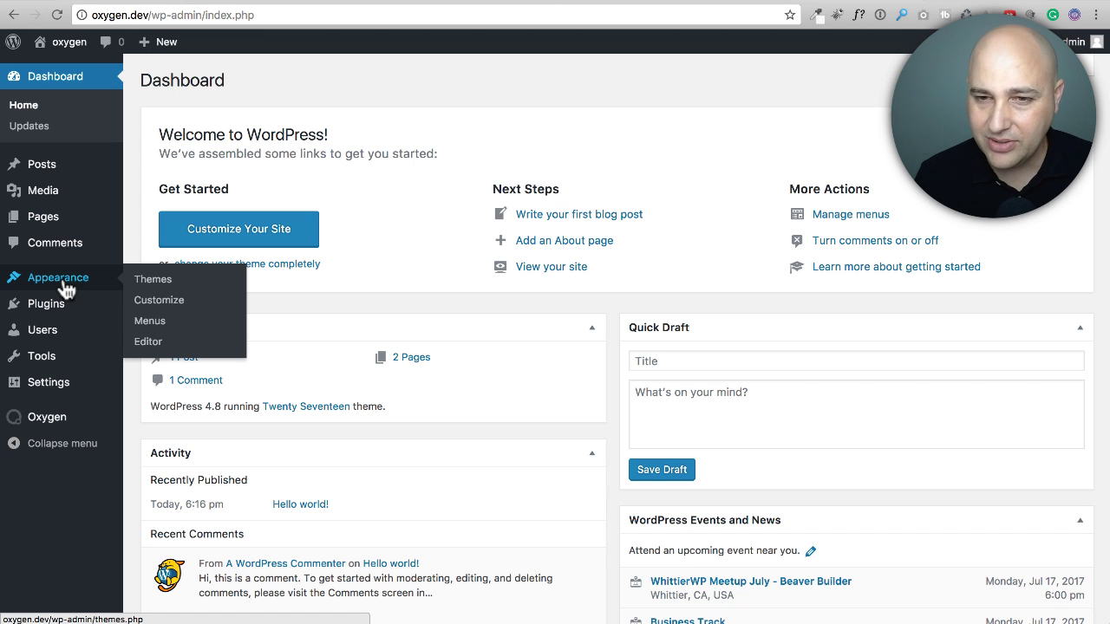
pyautogui.click(67, 288)
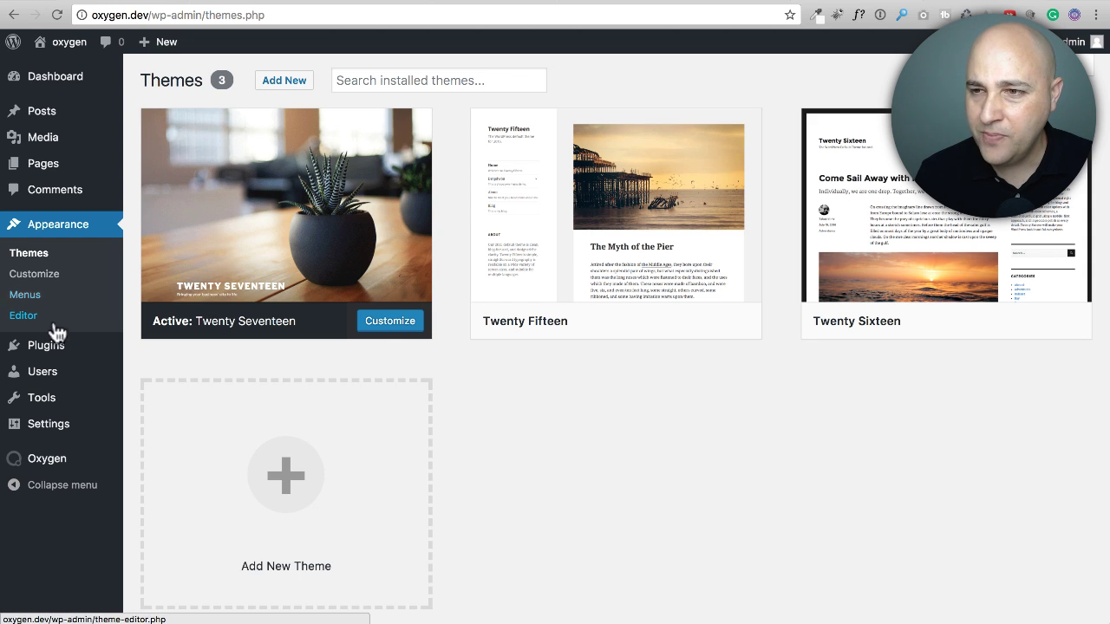
pyautogui.moveTo(347, 213)
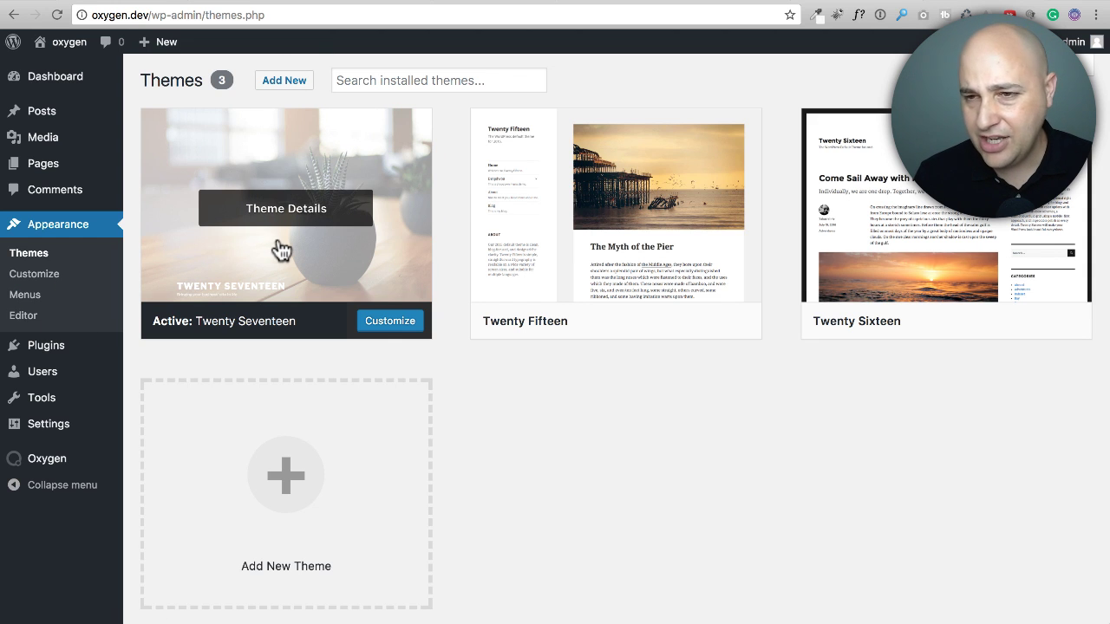
# Open the Oxygen templates list, view the site's front page separately, and return to the templates
pyautogui.click(52, 460)
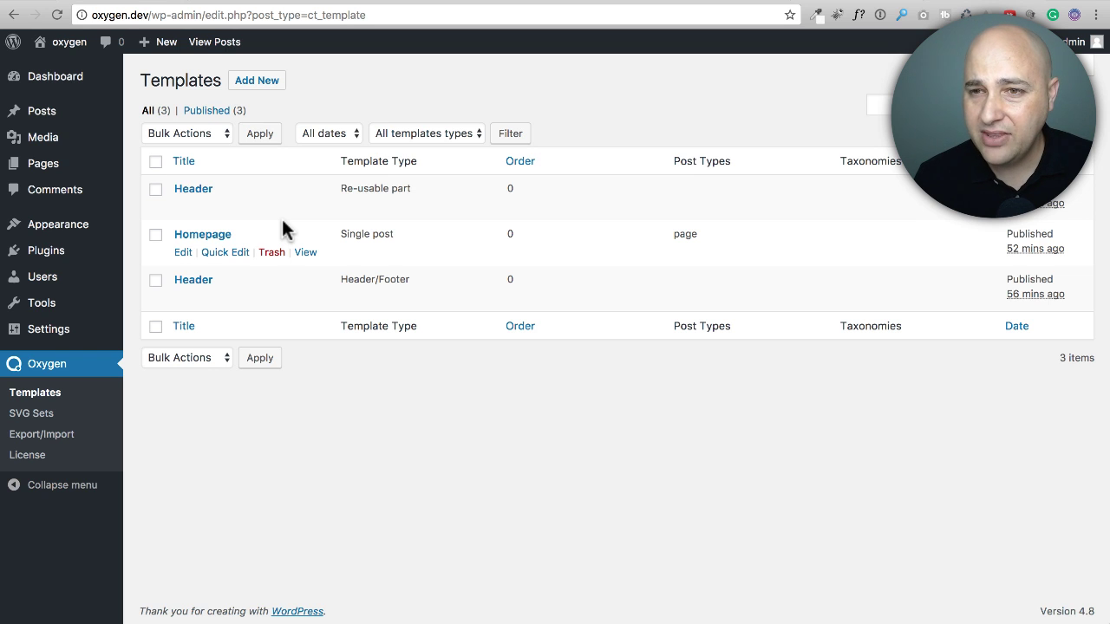
pyautogui.moveTo(71, 54)
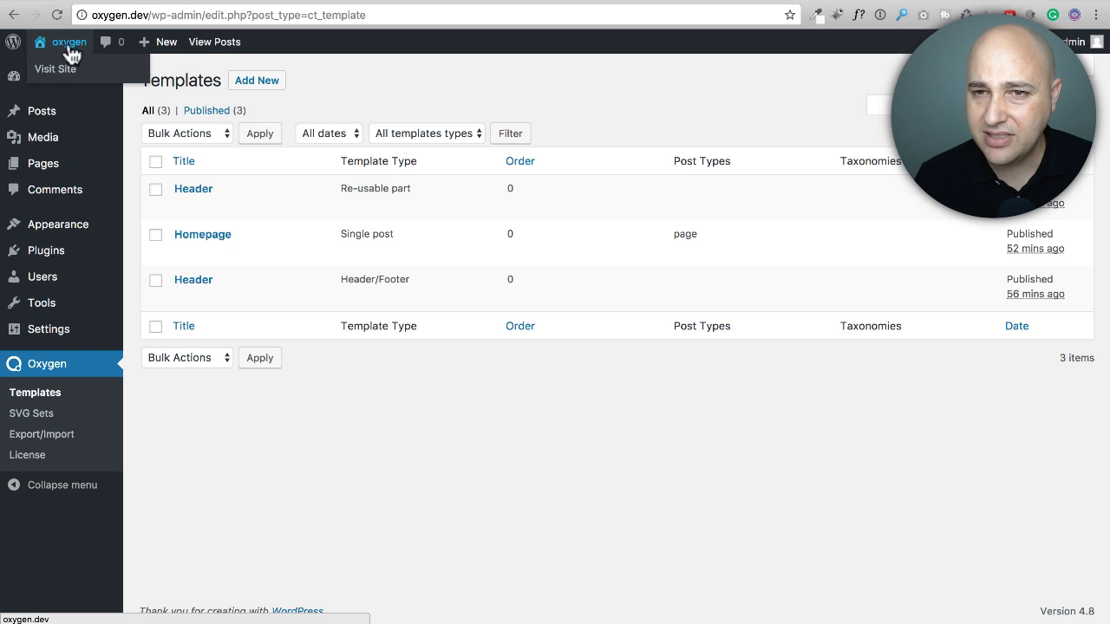
pyautogui.click(869, 3)
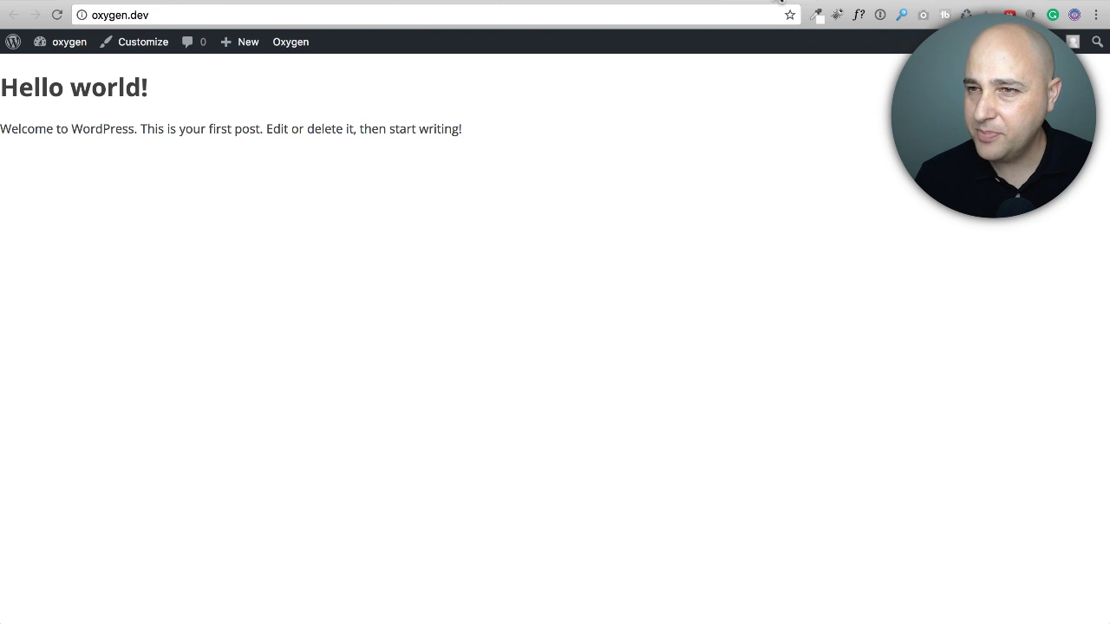
pyautogui.click(779, 1)
# List all the site's pages and view the published Homepage
pyautogui.moveTo(42, 170)
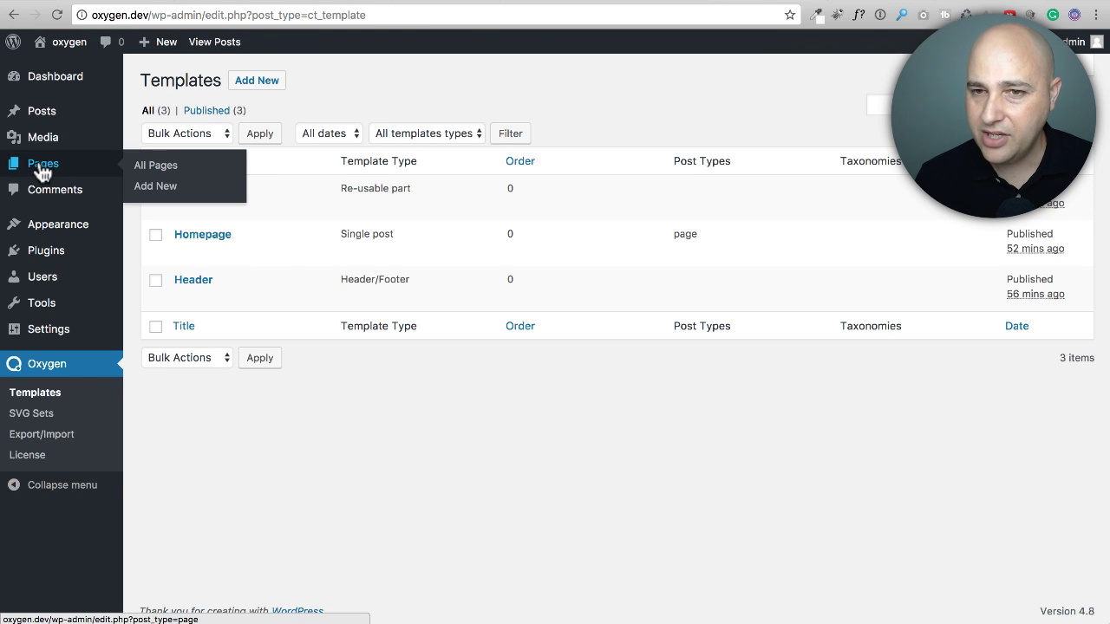
pyautogui.click(158, 167)
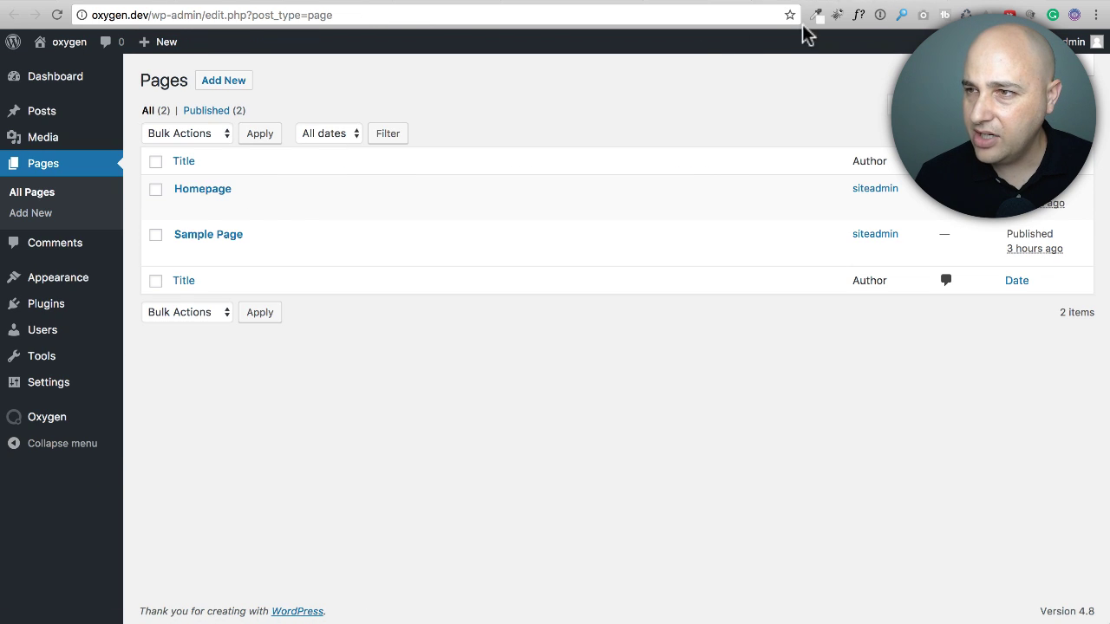
pyautogui.moveTo(238, 218)
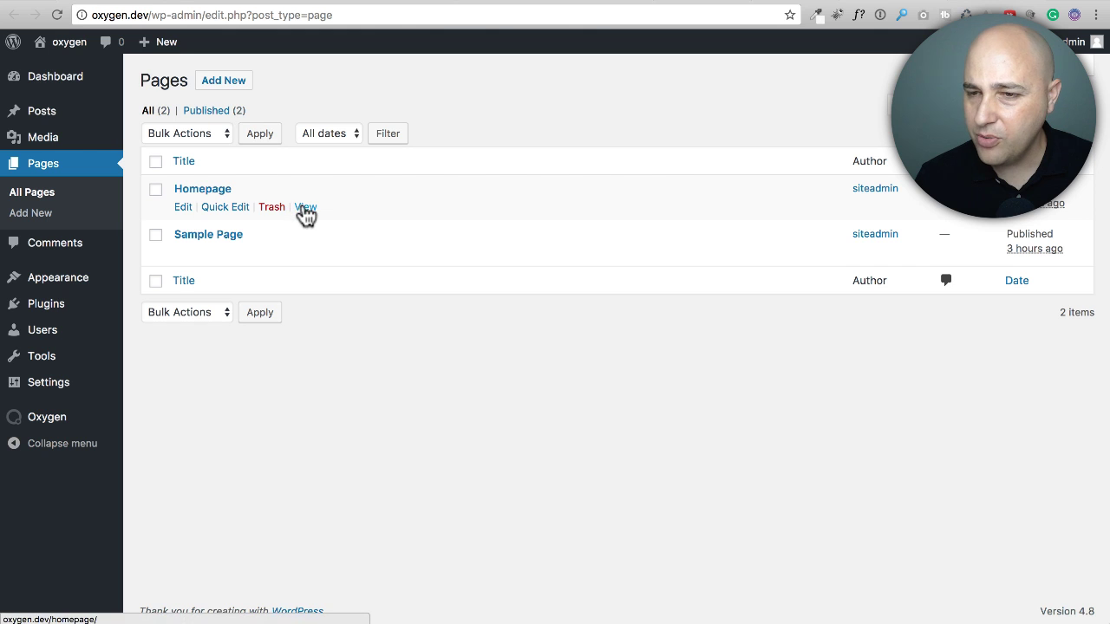
pyautogui.click(305, 208)
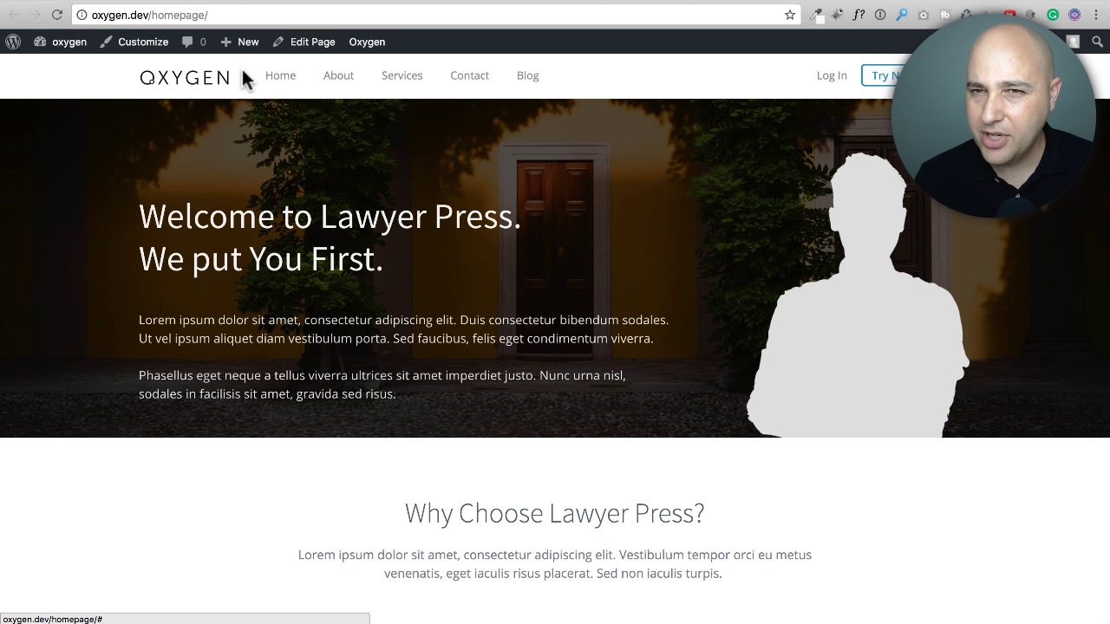
# Examine the Lawyer Press homepage from its header and hero section through the client feedback and logos
pyautogui.scroll(-2, 403, 229)
pyautogui.scroll(2, 412, 199)
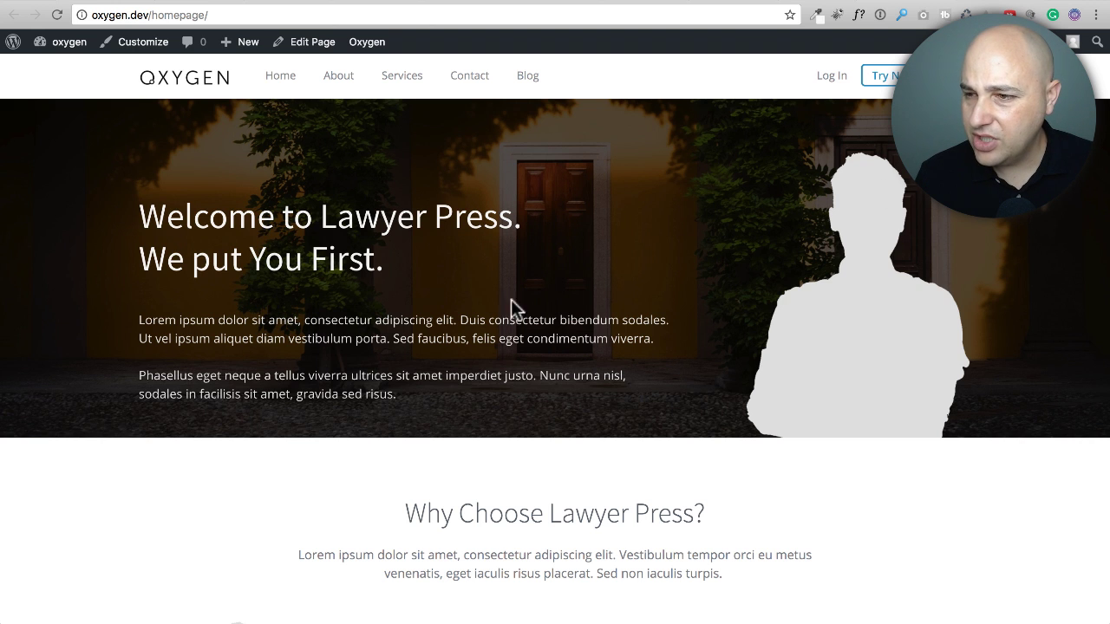
pyautogui.scroll(-10, 495, 295)
pyautogui.scroll(-7, 495, 295)
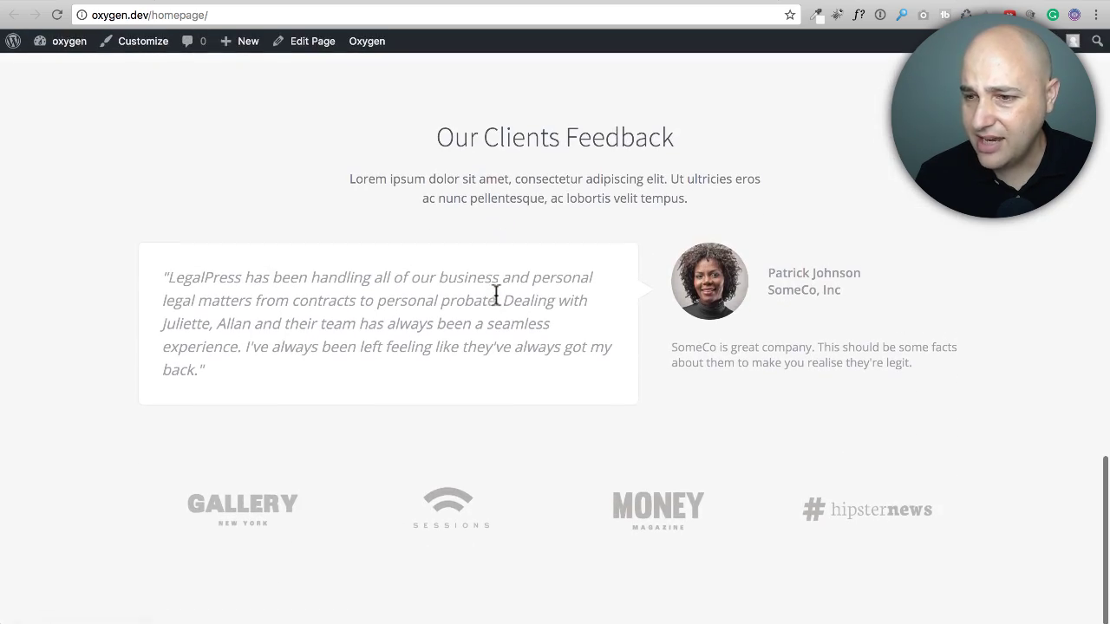
pyautogui.scroll(18, 619, 460)
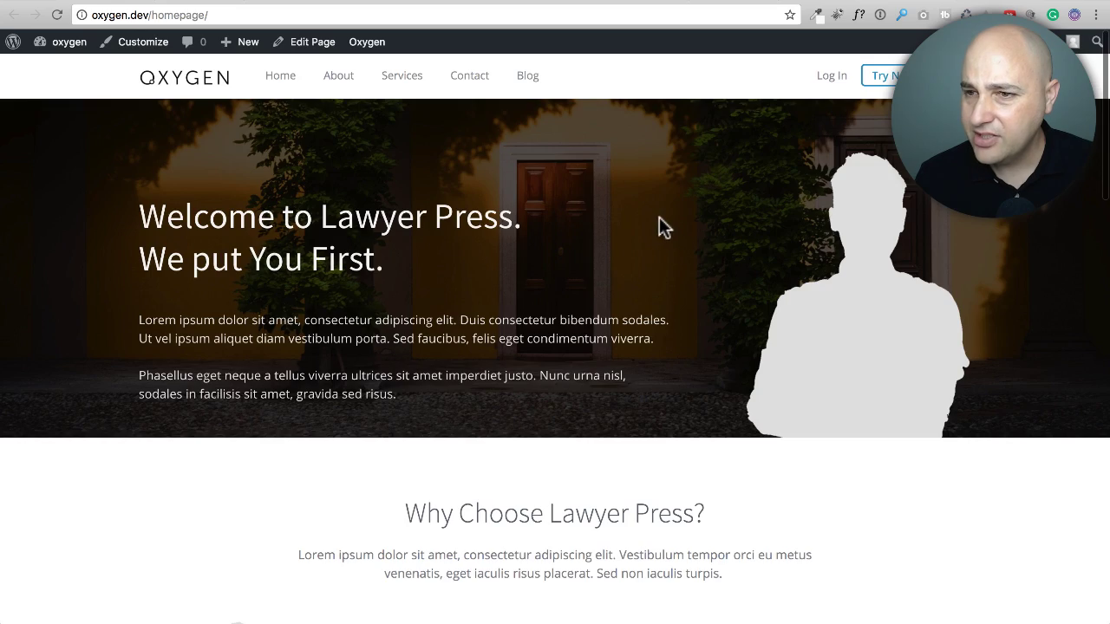
pyautogui.scroll(-4, 659, 218)
pyautogui.scroll(5, 659, 218)
pyautogui.scroll(-2, 659, 219)
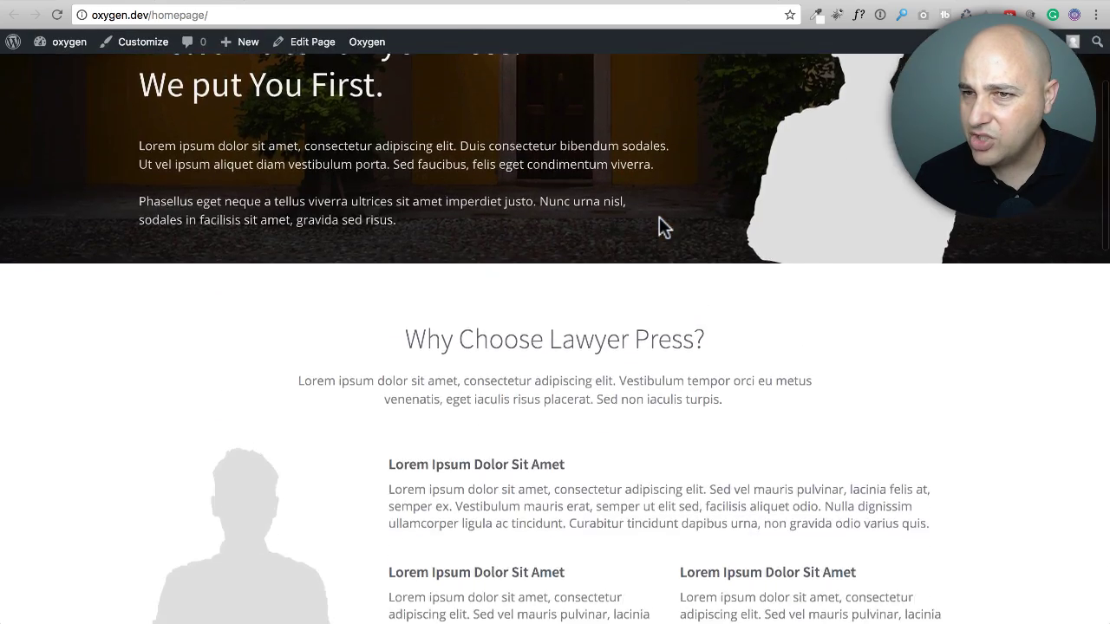
# Compare the site's Hello world front page with the Lawyer Press homepage, and return to the Oxygen templates list
pyautogui.scroll(3, 662, 228)
pyautogui.press('super+Left')
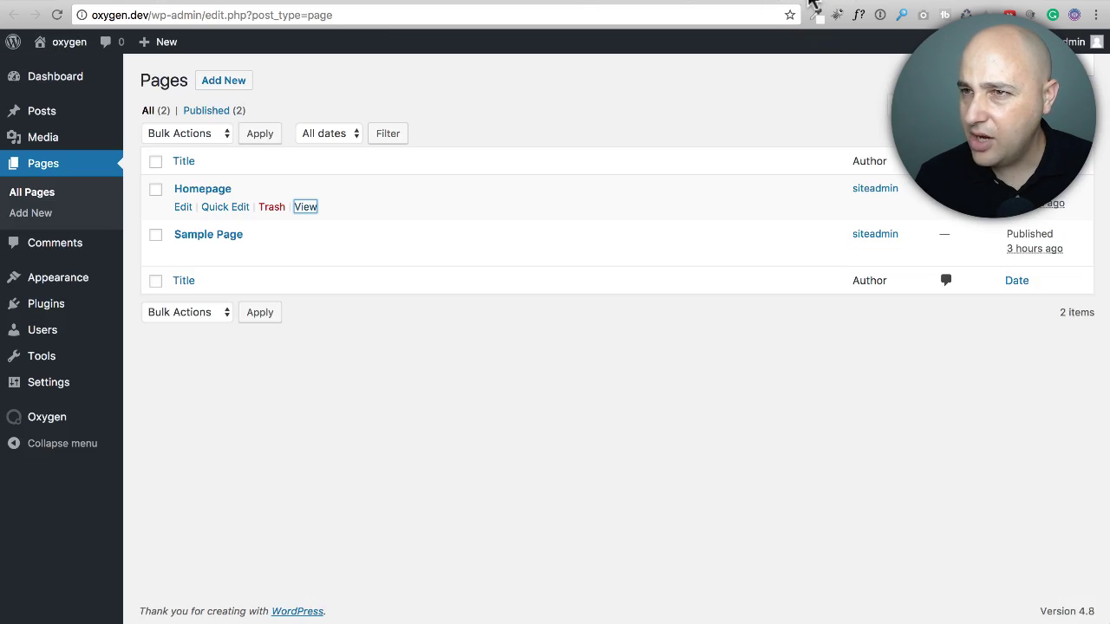
pyautogui.press('super+Left')
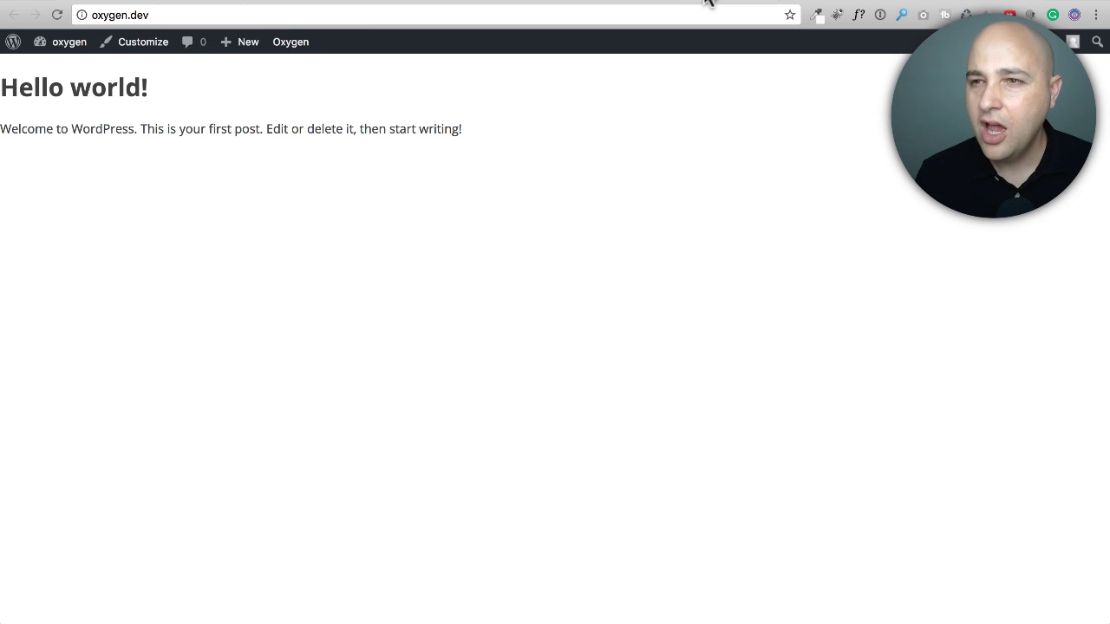
pyautogui.press('super+Right')
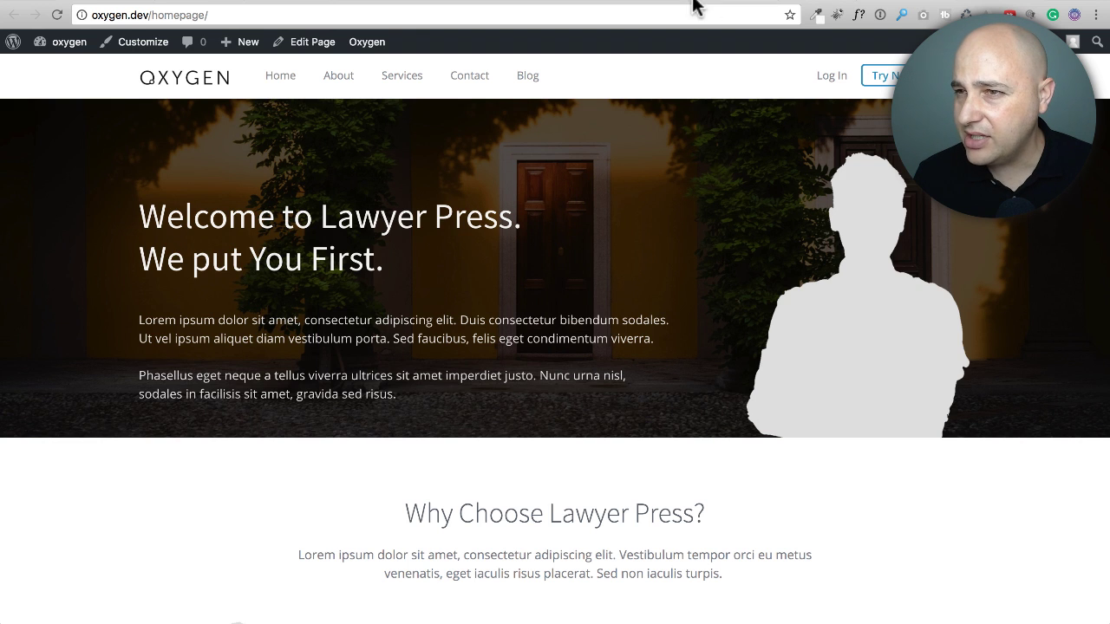
pyautogui.click(637, 1)
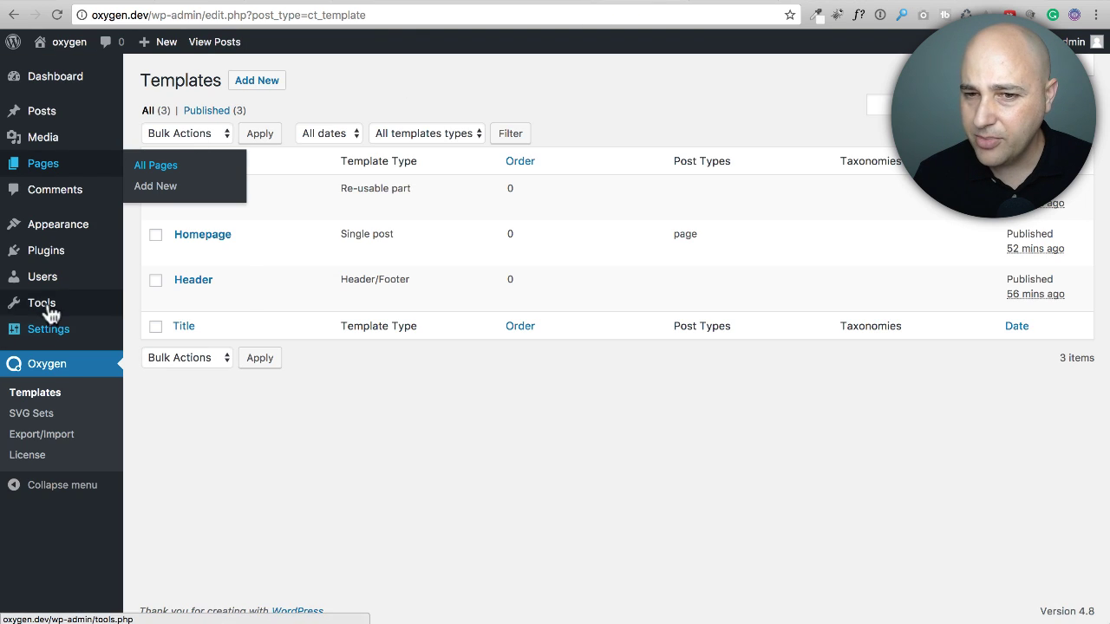
# Check the homepage with the Oxygen plugin deactivated, and reactivate the plugin
pyautogui.click(59, 254)
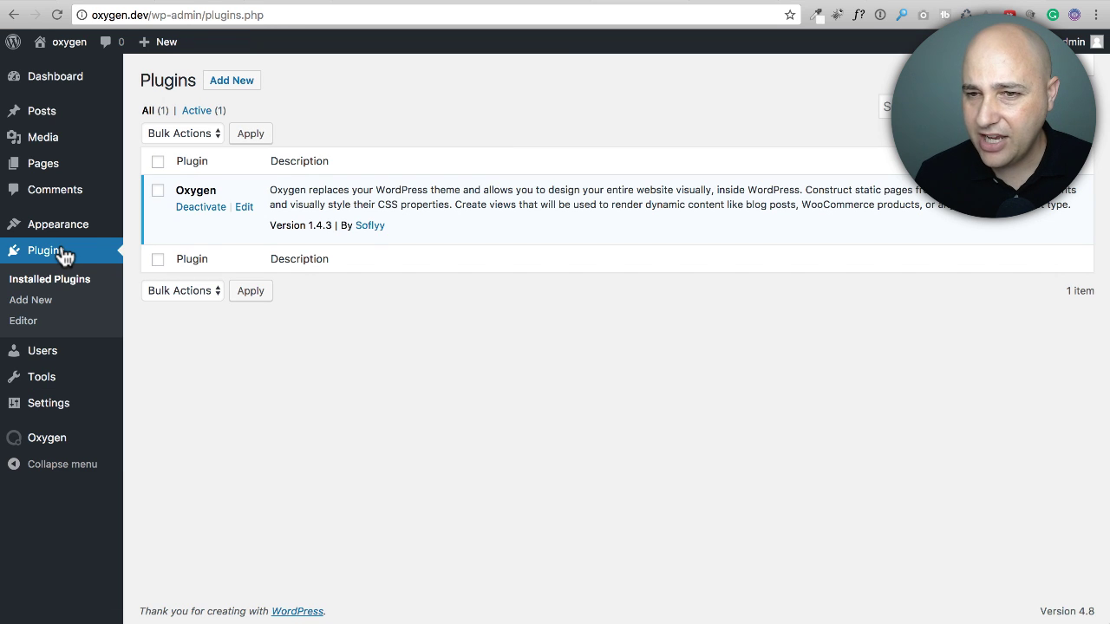
pyautogui.click(195, 209)
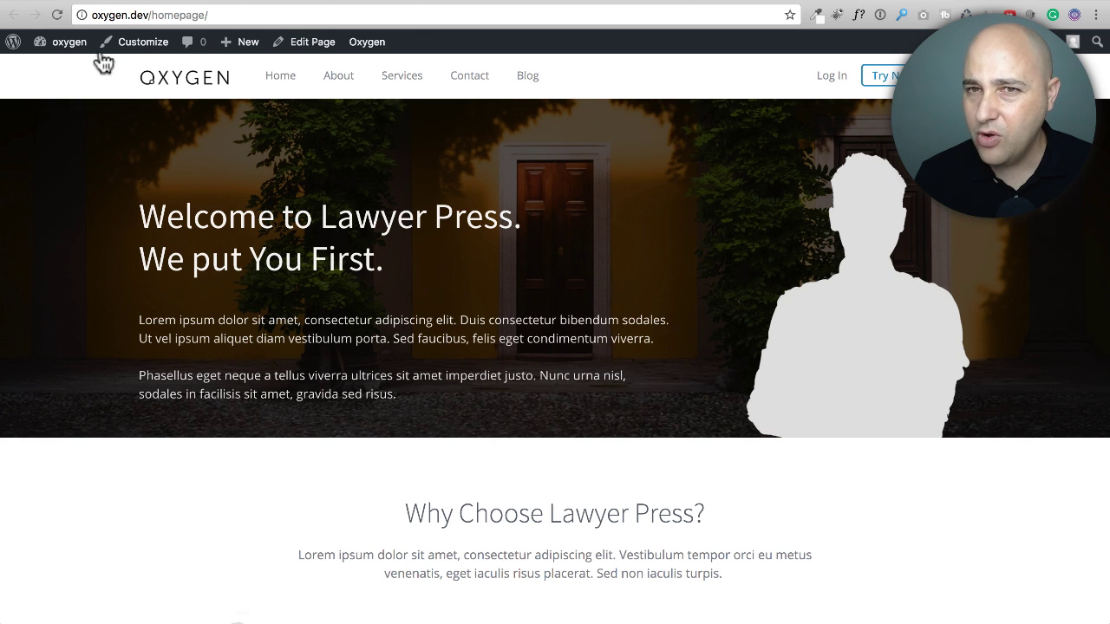
pyautogui.click(57, 15)
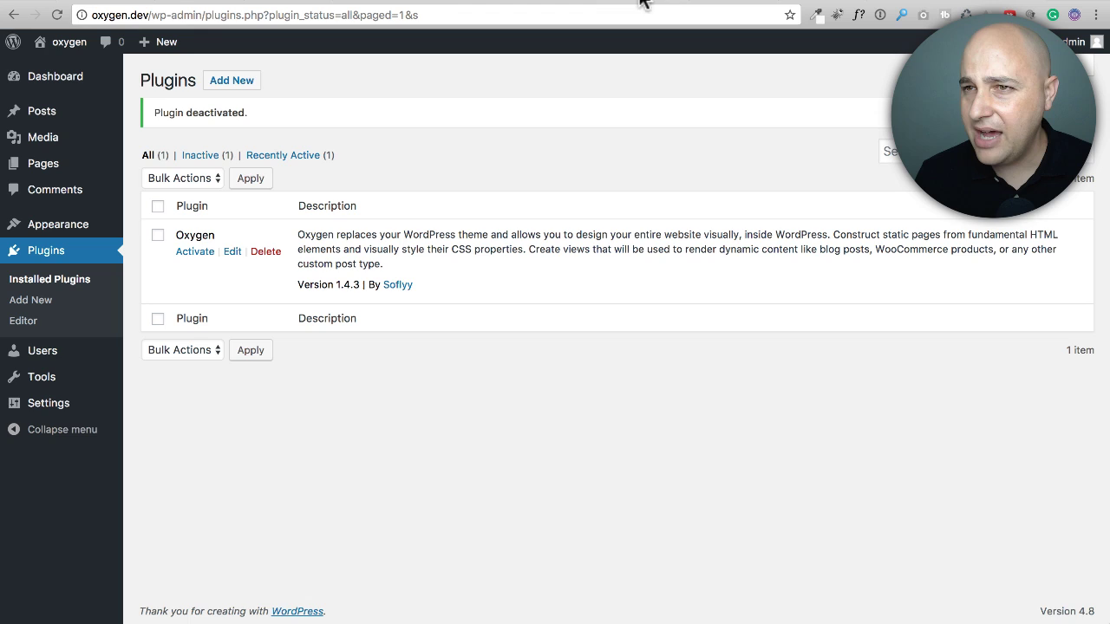
pyautogui.click(642, 0)
pyautogui.click(192, 253)
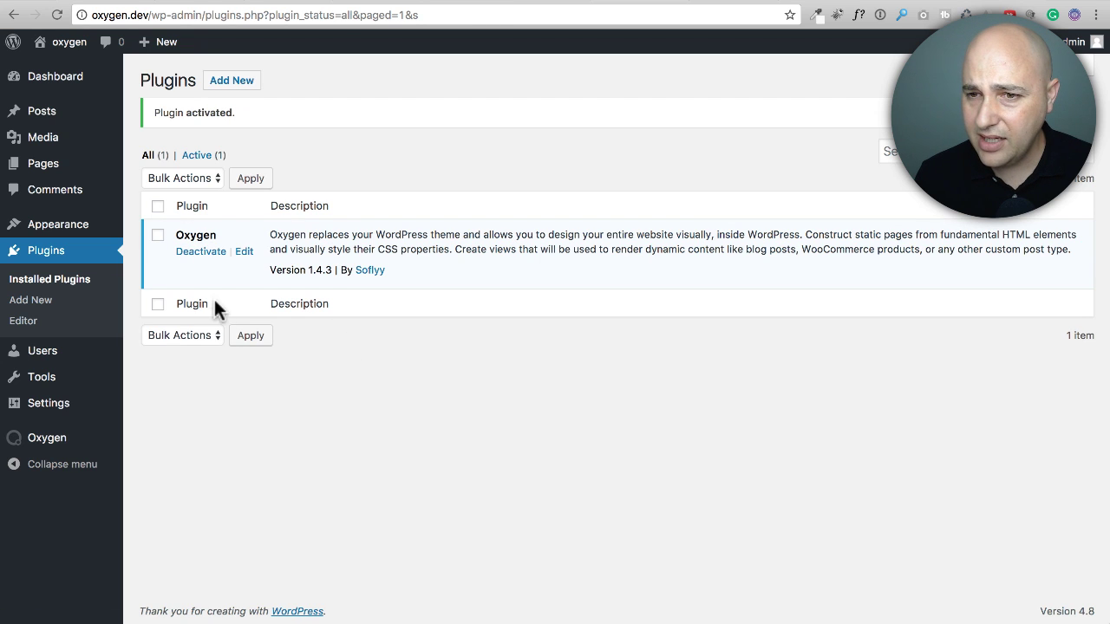
# Add a new Oxygen template titled Footer
pyautogui.moveTo(50, 448)
pyautogui.click(146, 439)
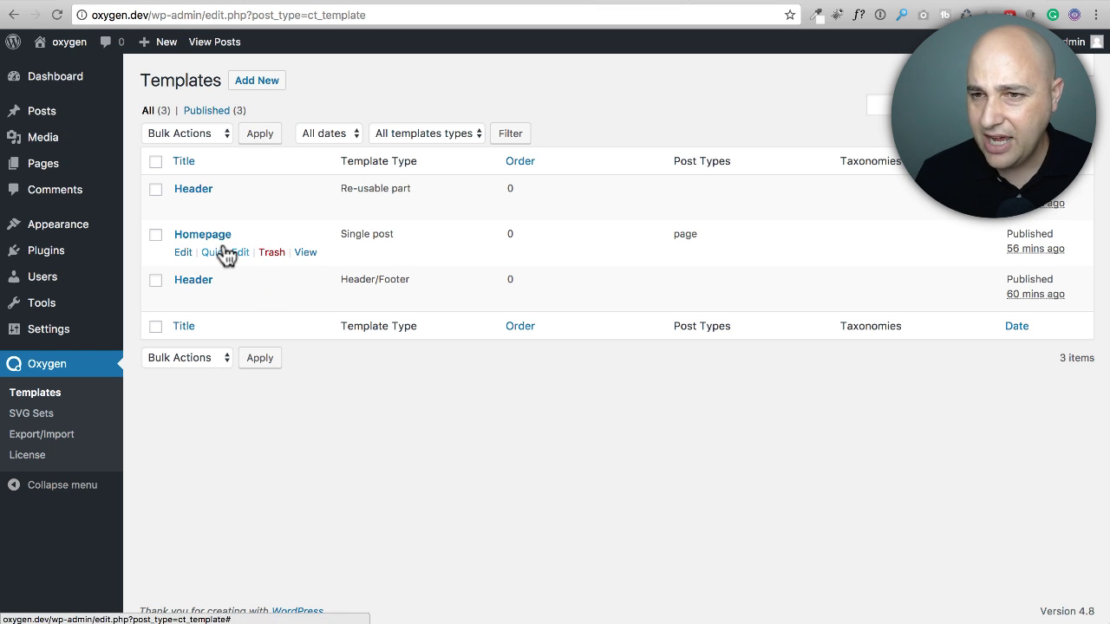
pyautogui.click(257, 82)
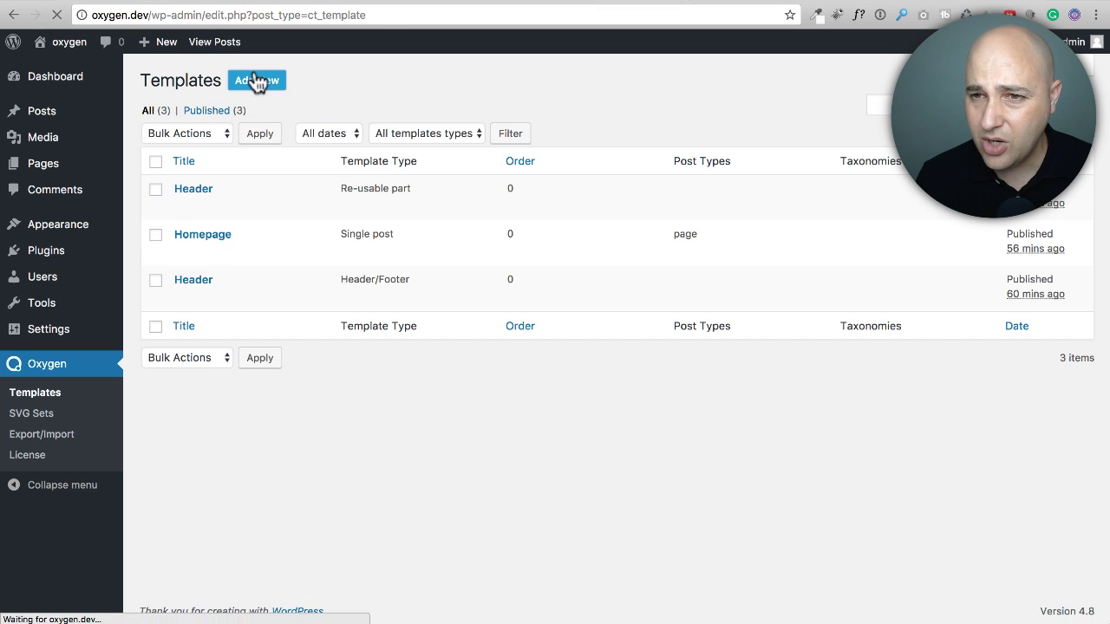
pyautogui.click(201, 120)
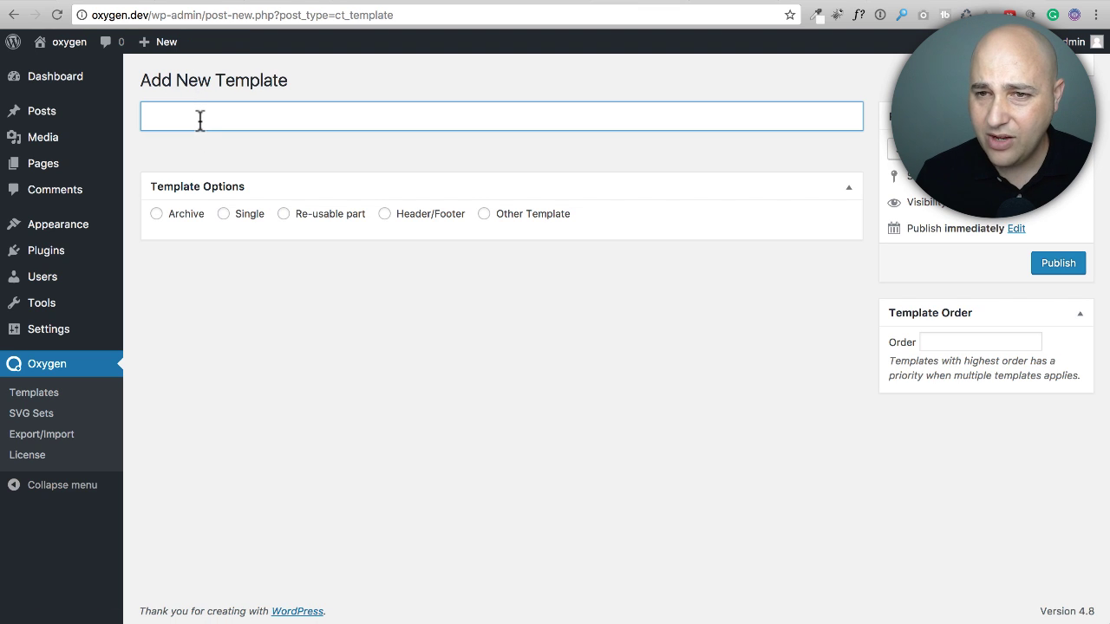
pyautogui.write('Footer')
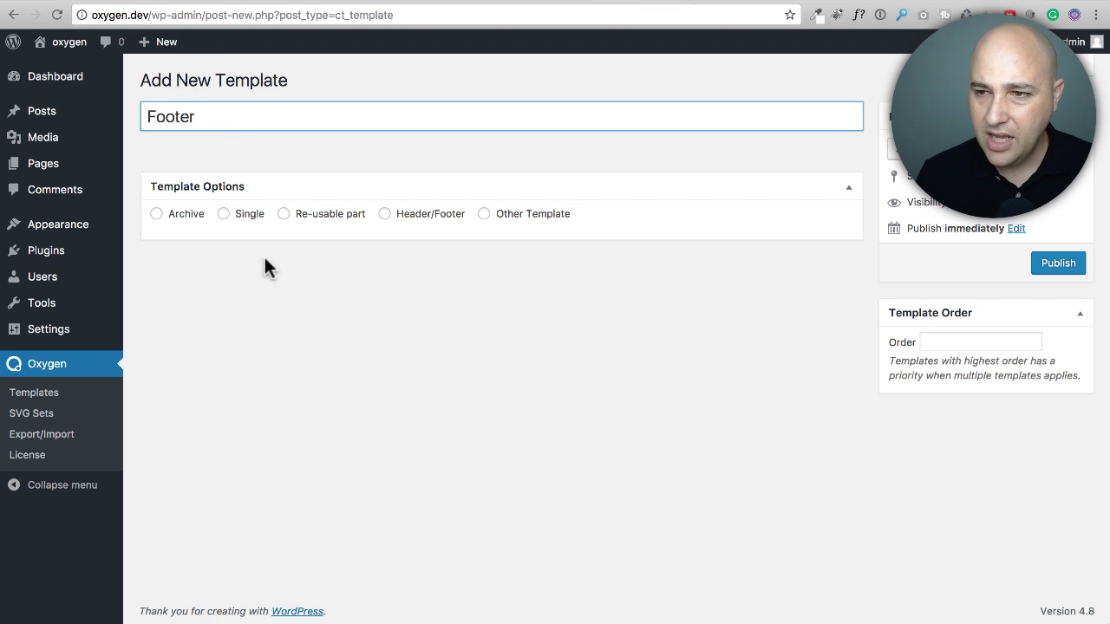
pyautogui.click(397, 260)
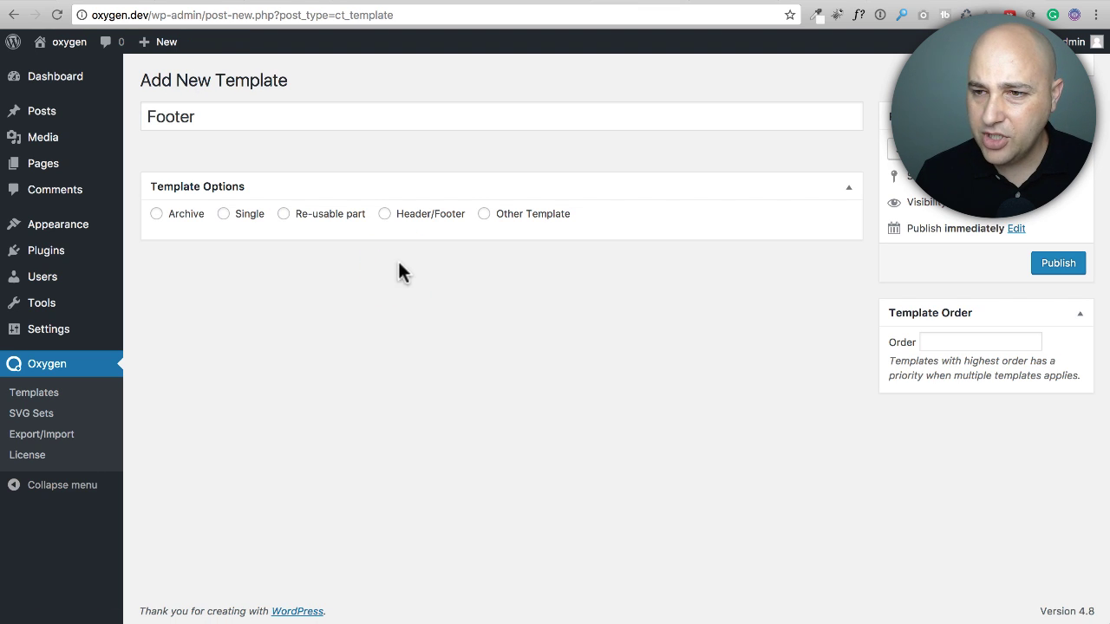
# Publish the Footer template as a re-usable part and open it in the visual editor
pyautogui.click(384, 215)
pyautogui.click(303, 218)
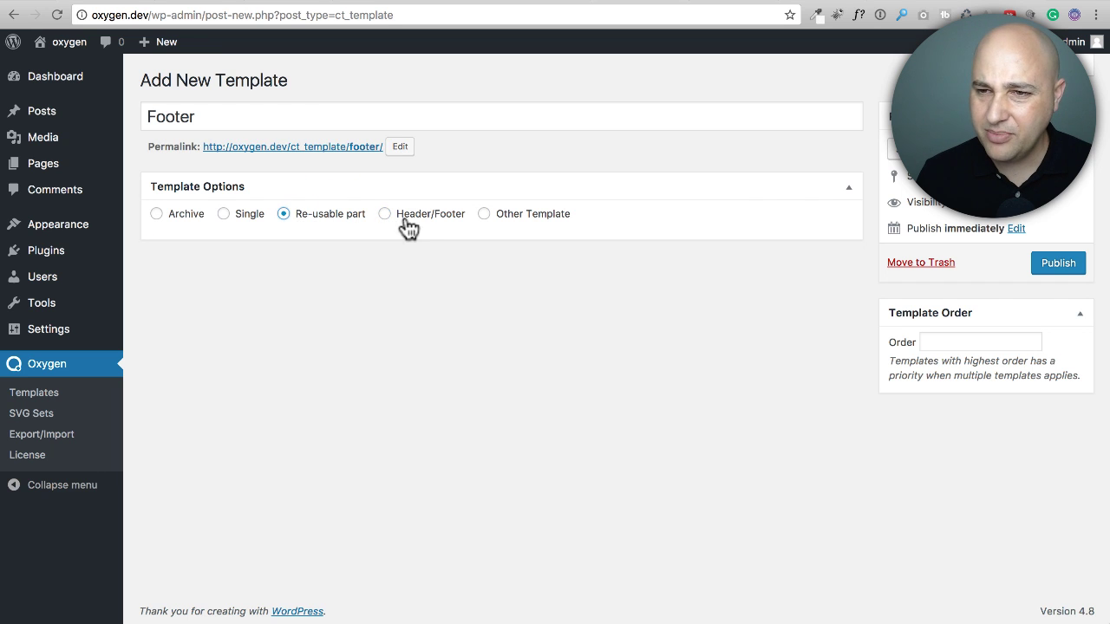
pyautogui.click(419, 221)
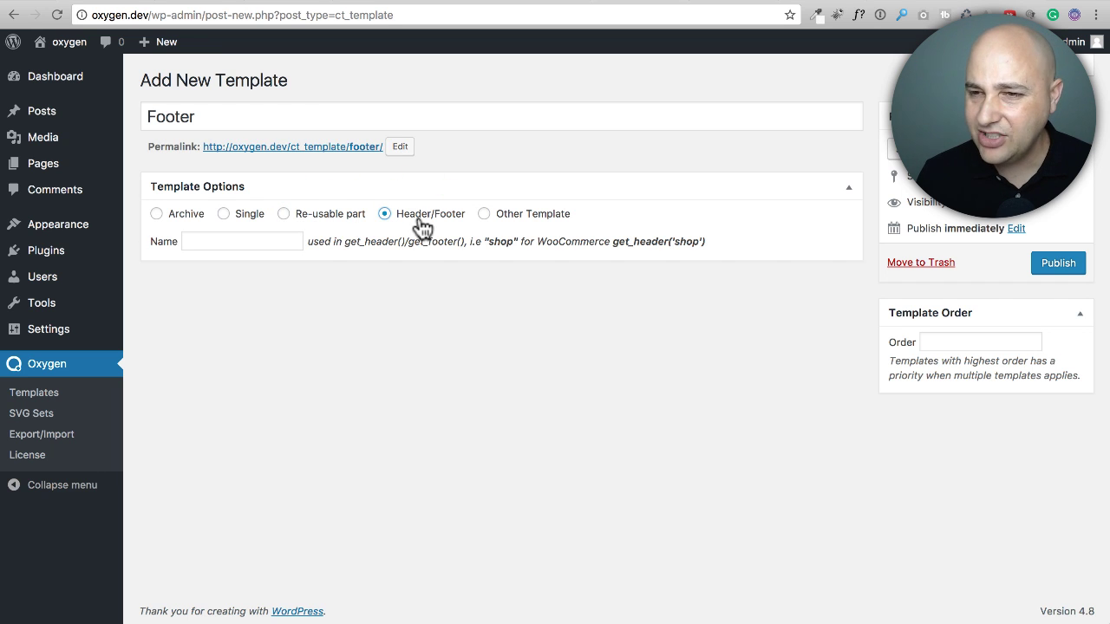
pyautogui.click(283, 218)
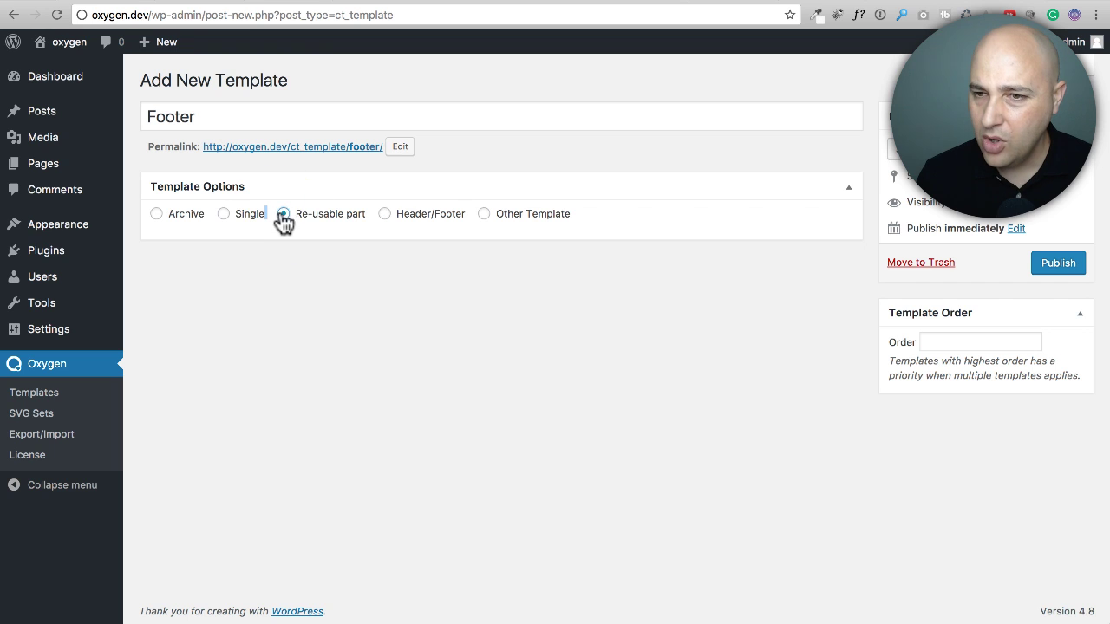
pyautogui.click(290, 216)
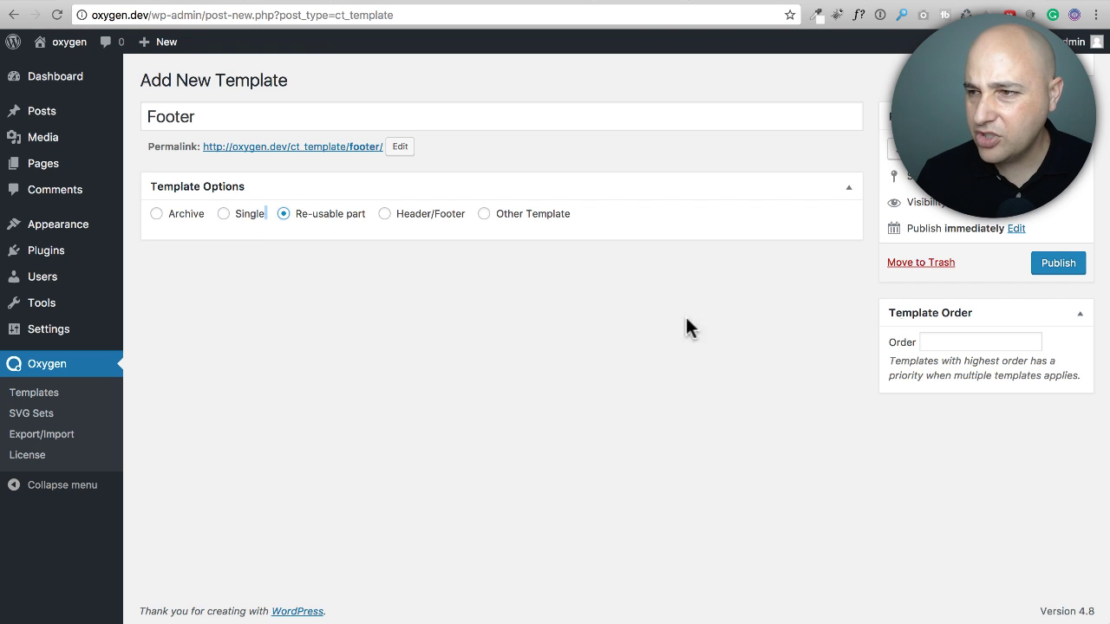
pyautogui.click(1043, 269)
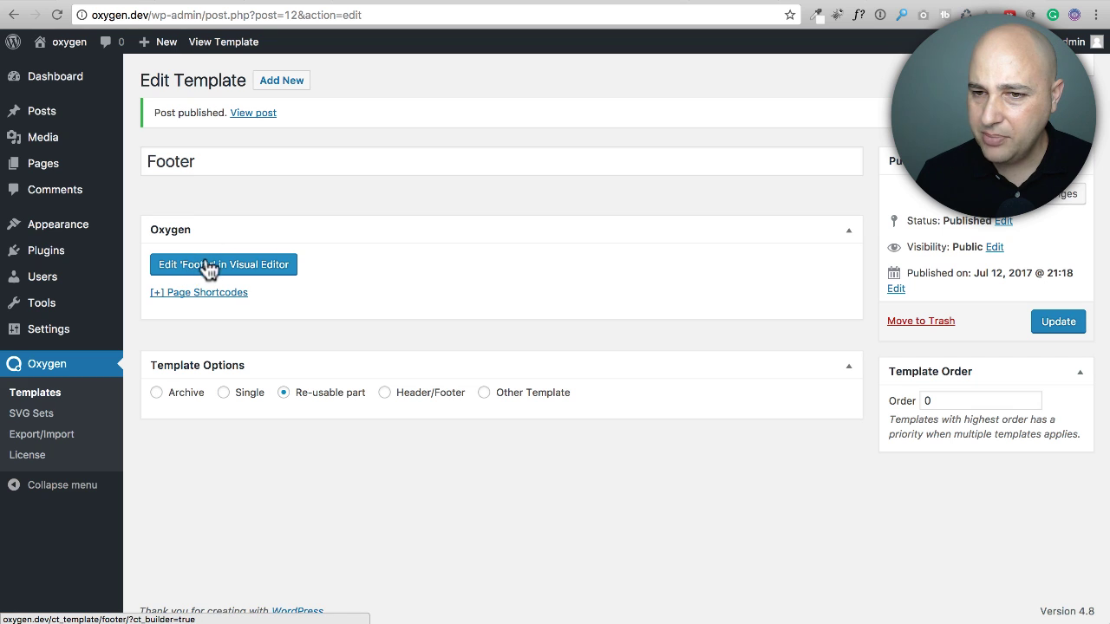
pyautogui.click(208, 269)
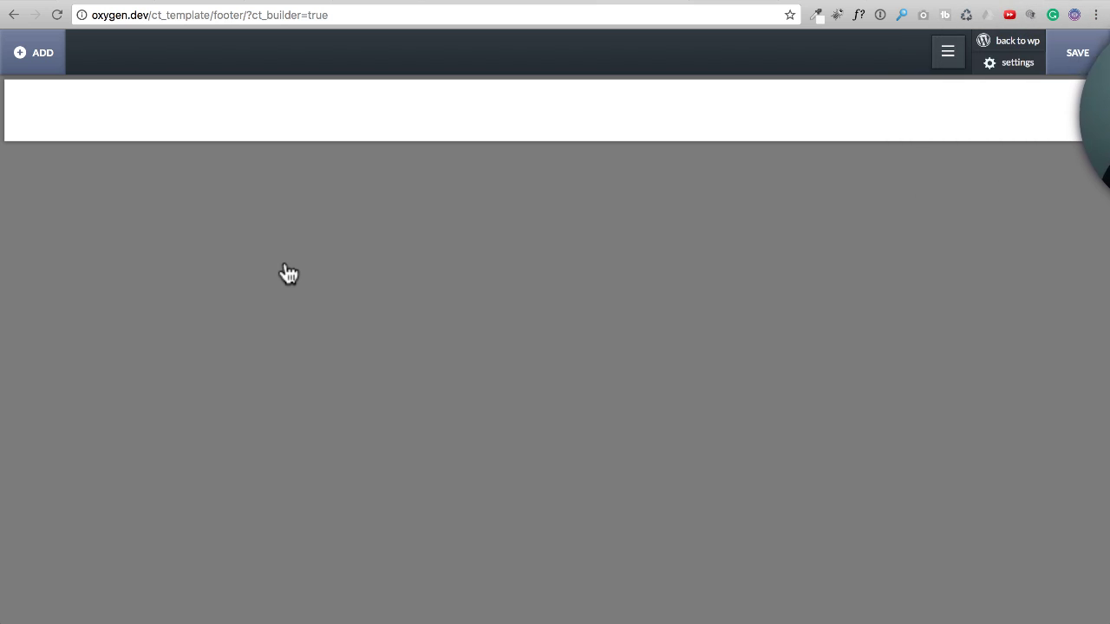
# Examine the elements available to add, from the fundamentals and component categories to the Main page layouts of the Next design set
pyautogui.click(39, 57)
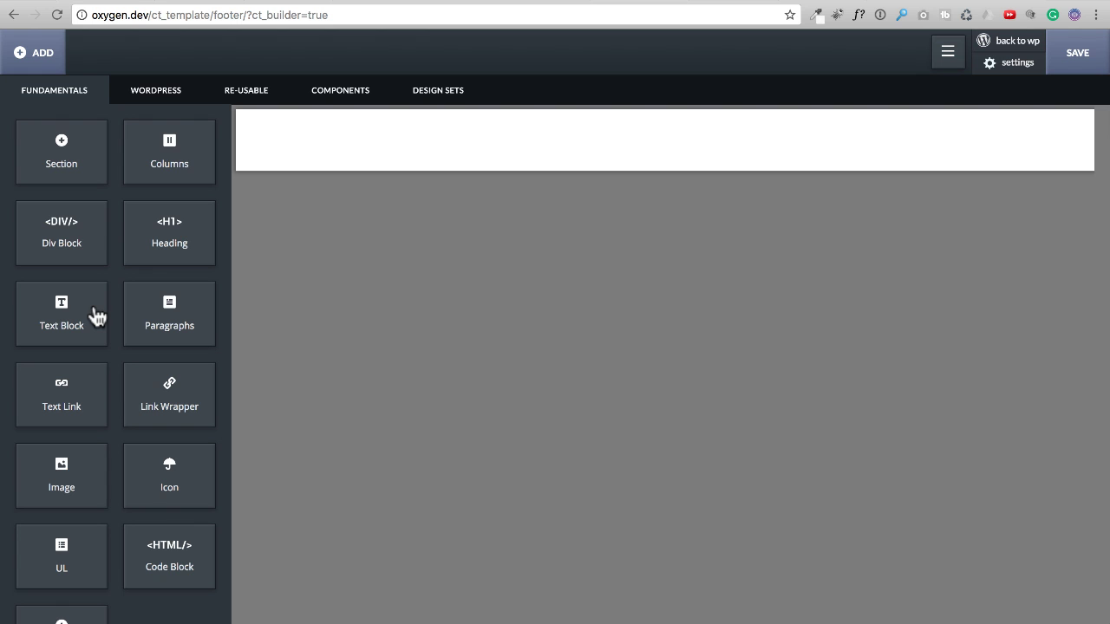
pyautogui.click(343, 101)
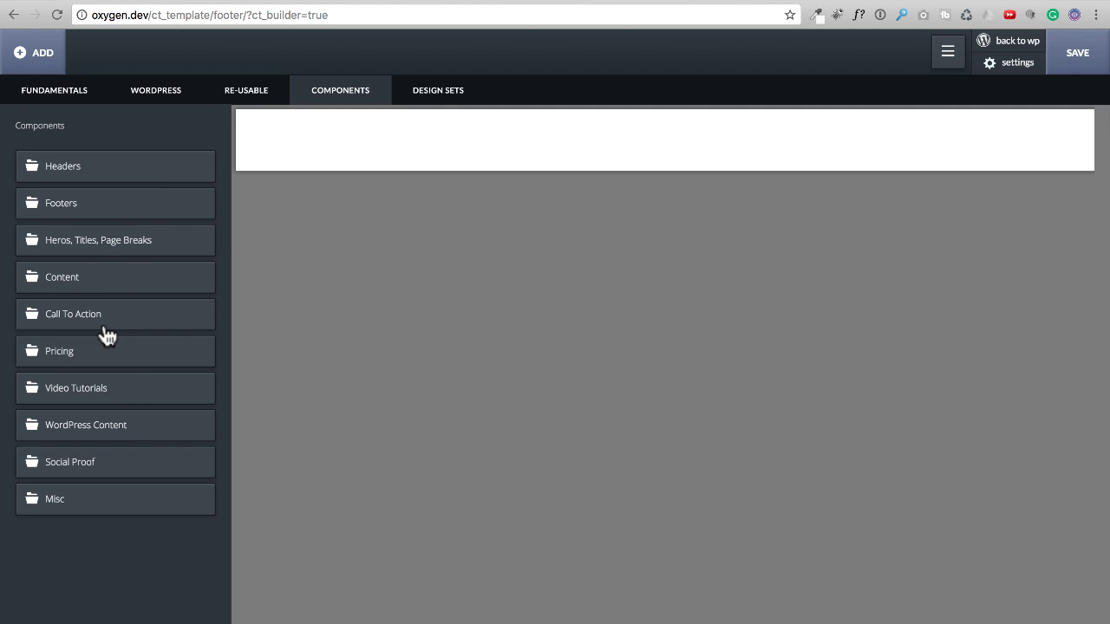
pyautogui.click(431, 95)
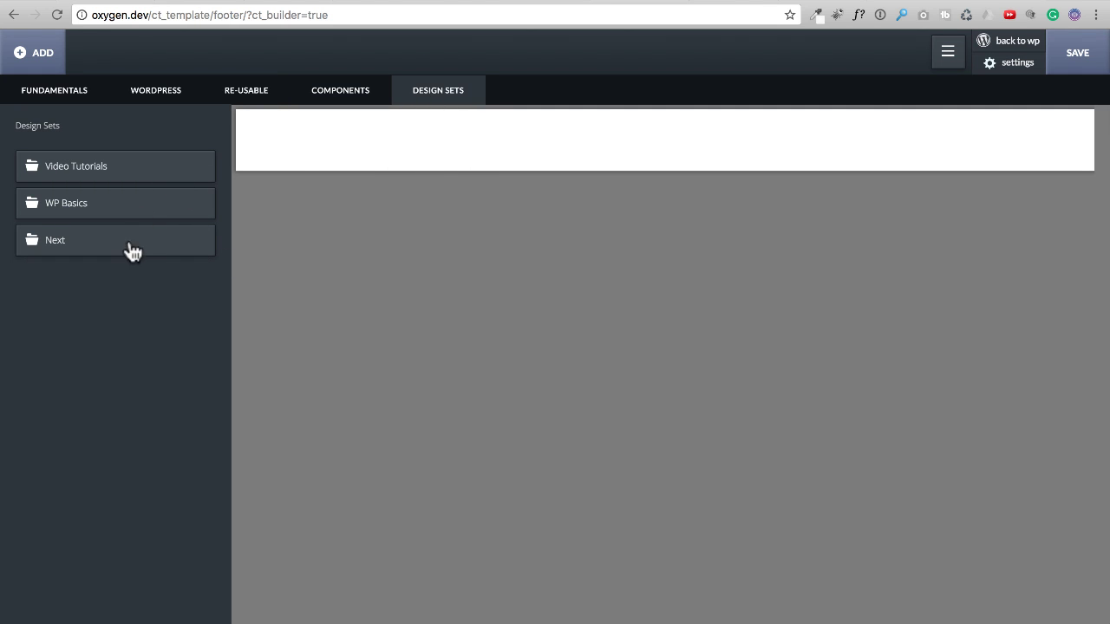
pyautogui.click(80, 236)
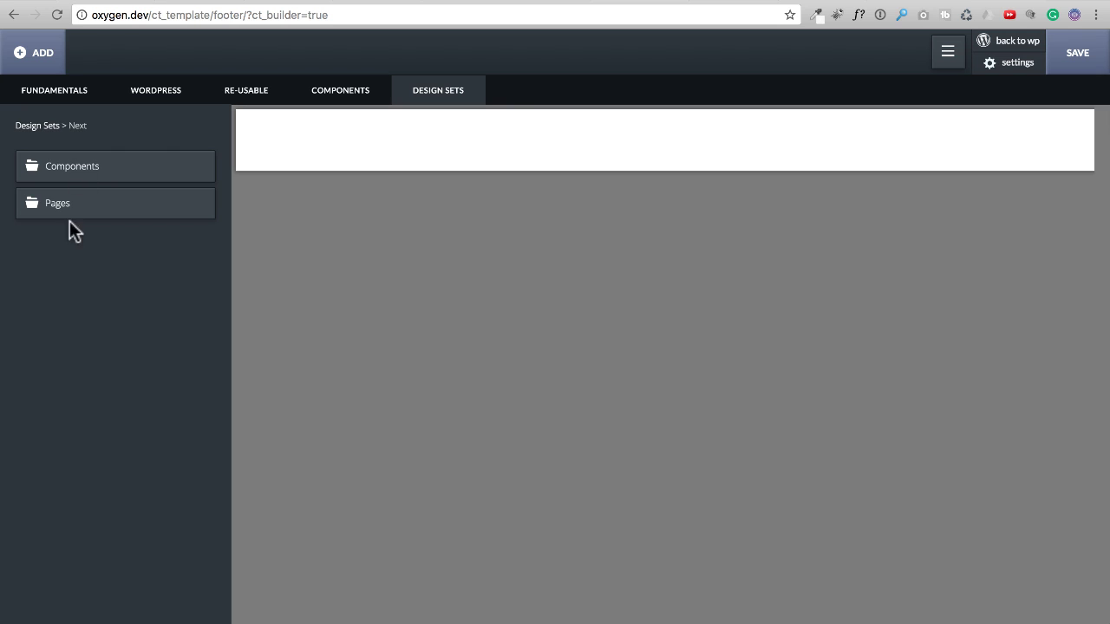
pyautogui.click(78, 201)
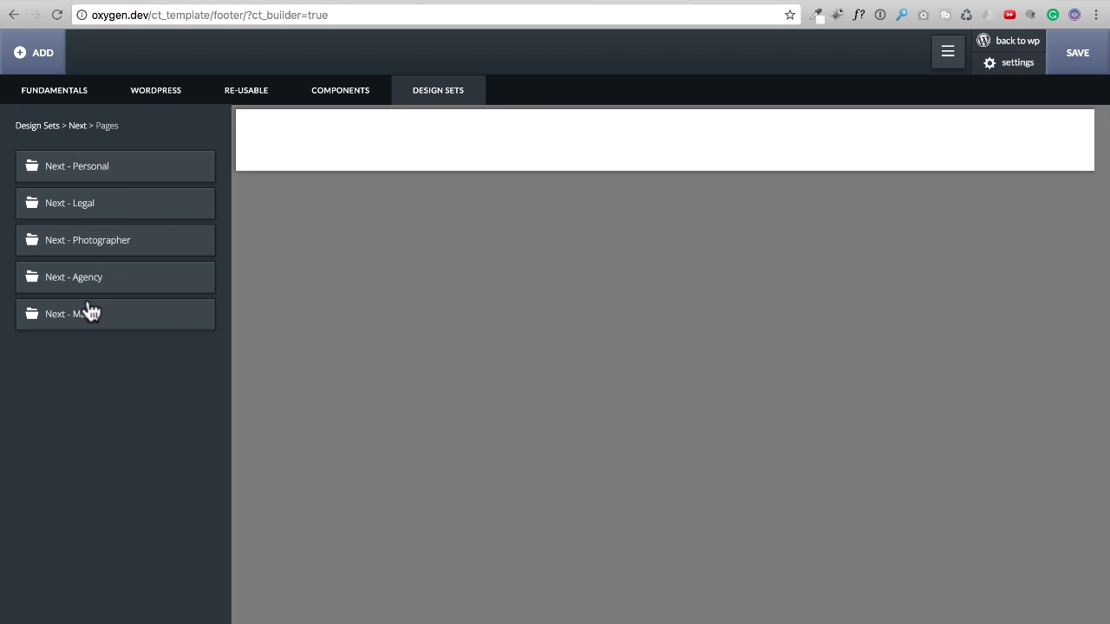
pyautogui.click(100, 318)
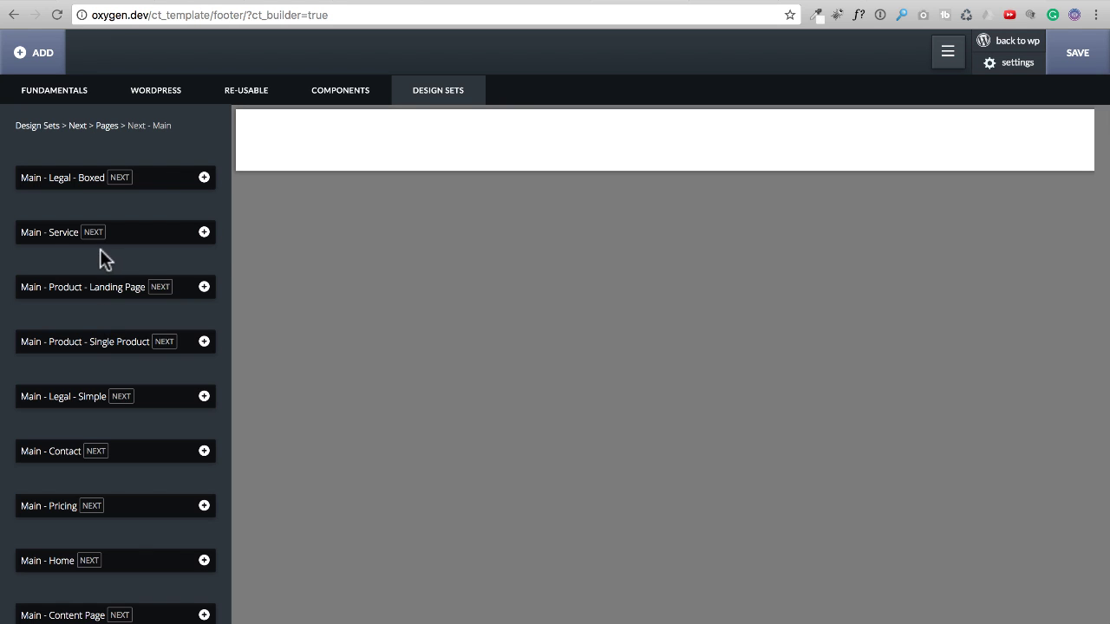
pyautogui.scroll(-3, 100, 289)
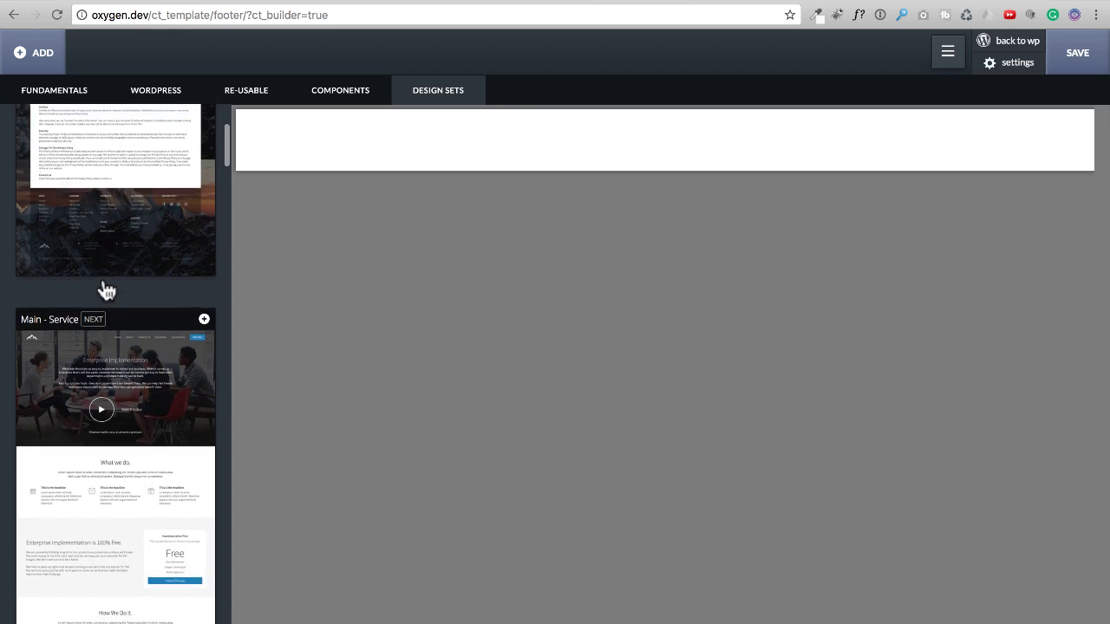
pyautogui.scroll(-7, 104, 289)
pyautogui.scroll(10, 116, 292)
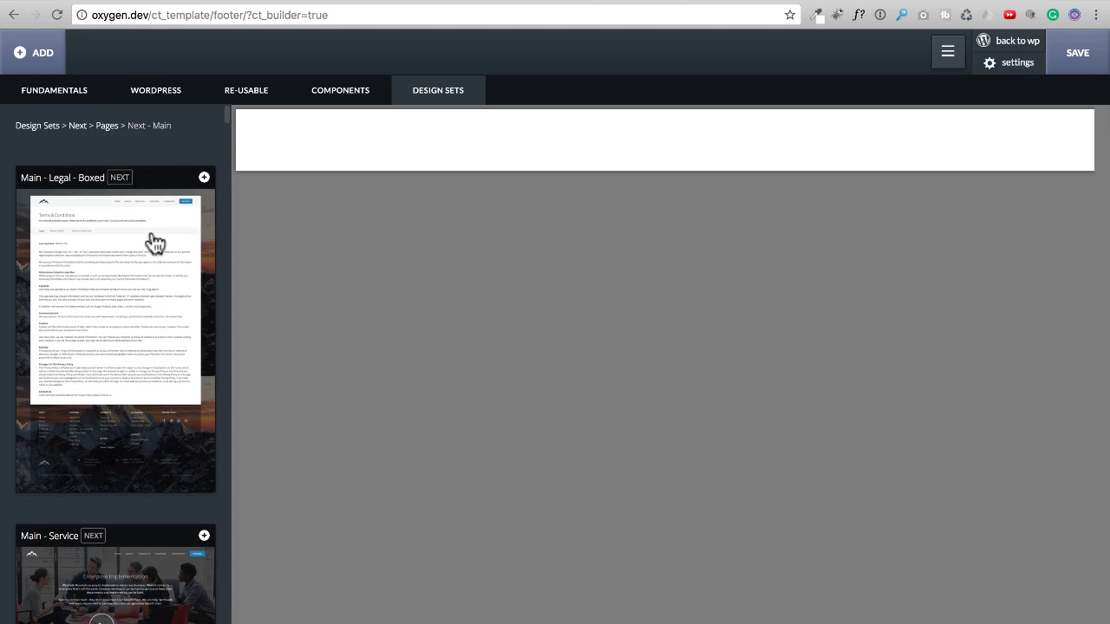
# Add the ready-made Footer - Style 5 component to the empty Footer template
pyautogui.click(345, 94)
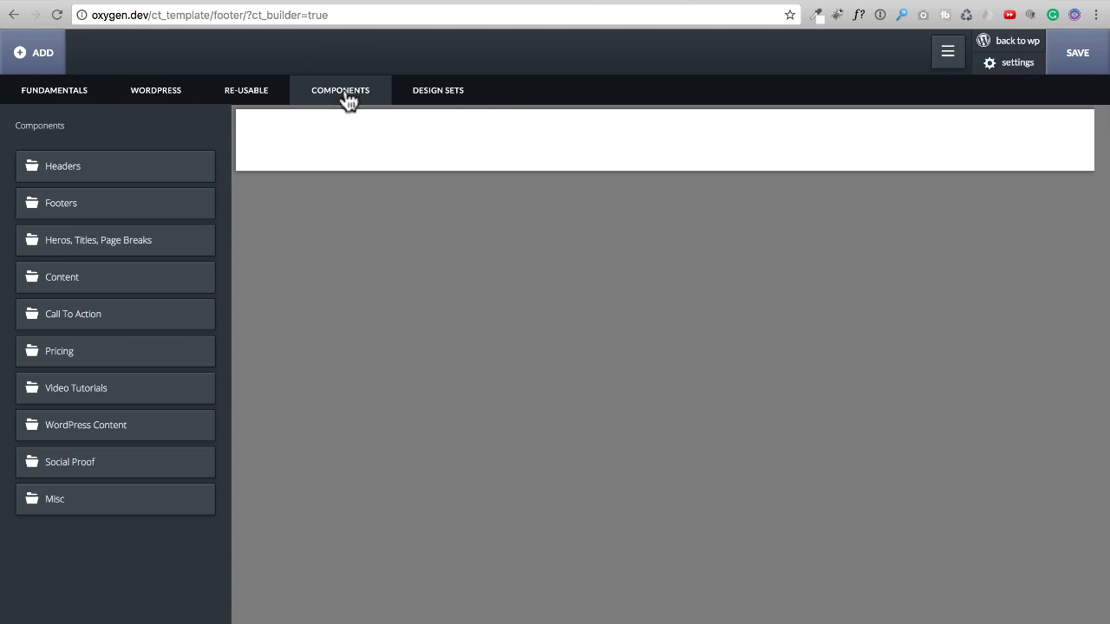
pyautogui.click(68, 202)
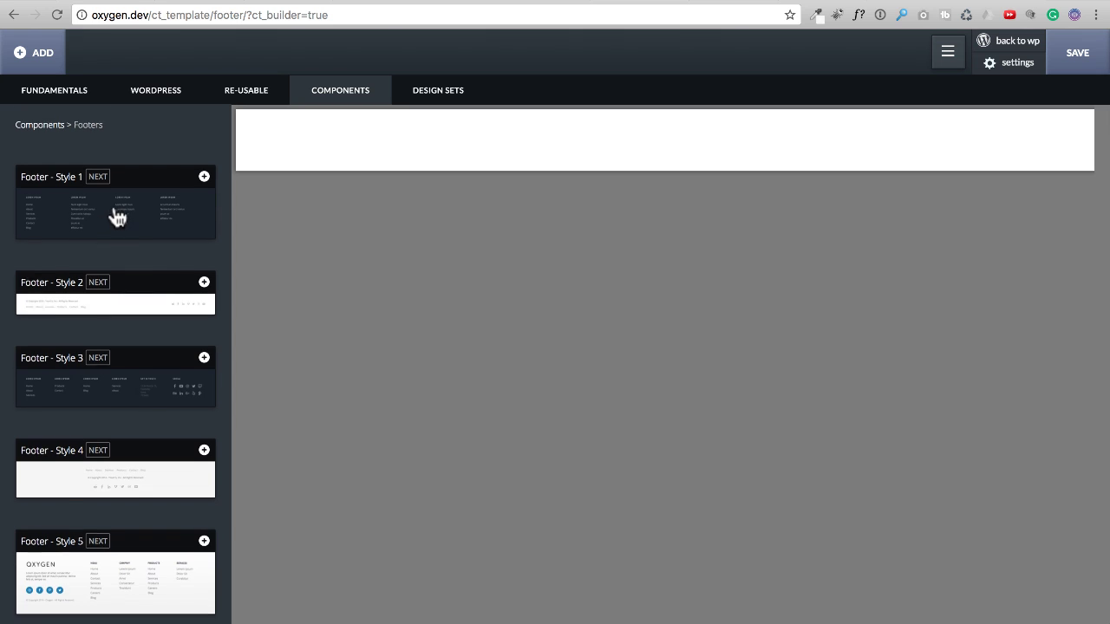
pyautogui.scroll(-1, 112, 208)
pyautogui.scroll(-2, 124, 221)
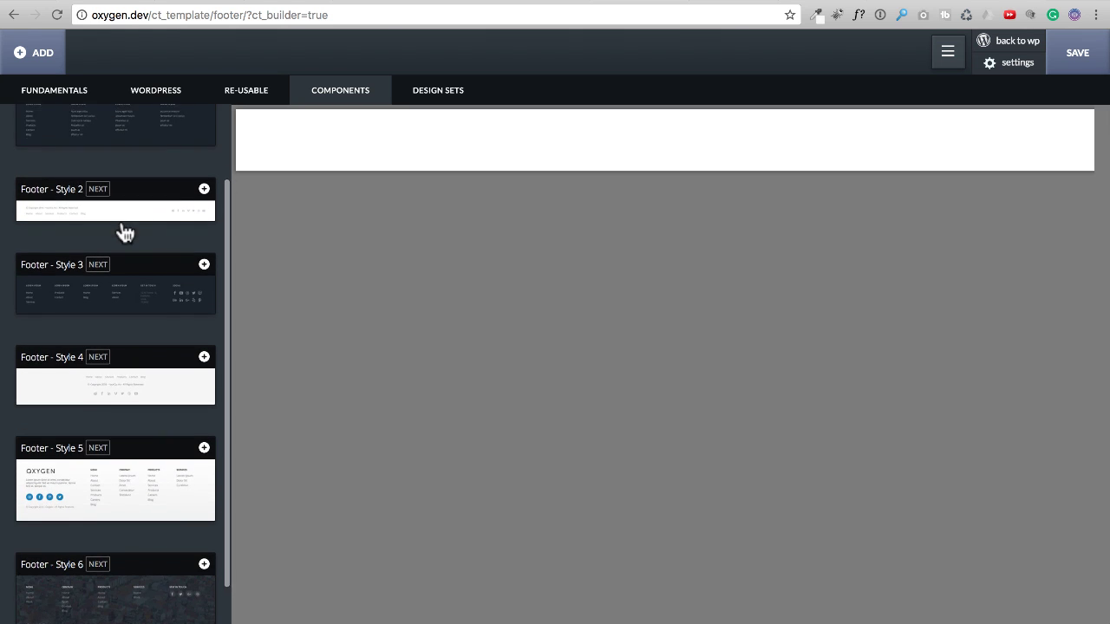
pyautogui.scroll(-1, 124, 232)
pyautogui.scroll(-2, 112, 277)
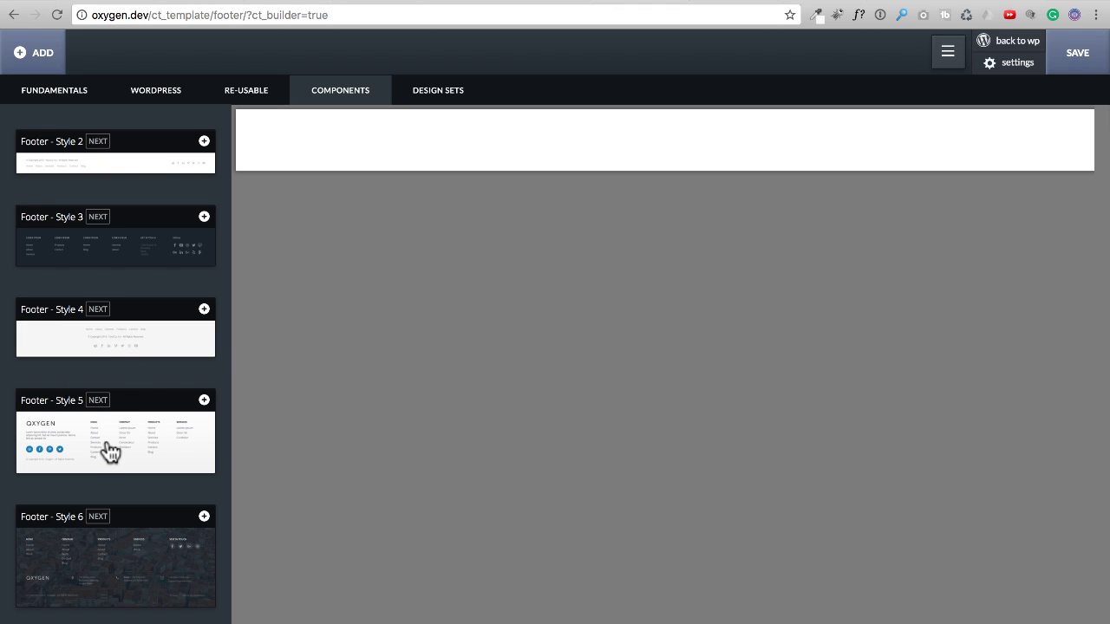
pyautogui.moveTo(110, 451); pyautogui.dragTo(378, 147)
pyautogui.click(205, 402)
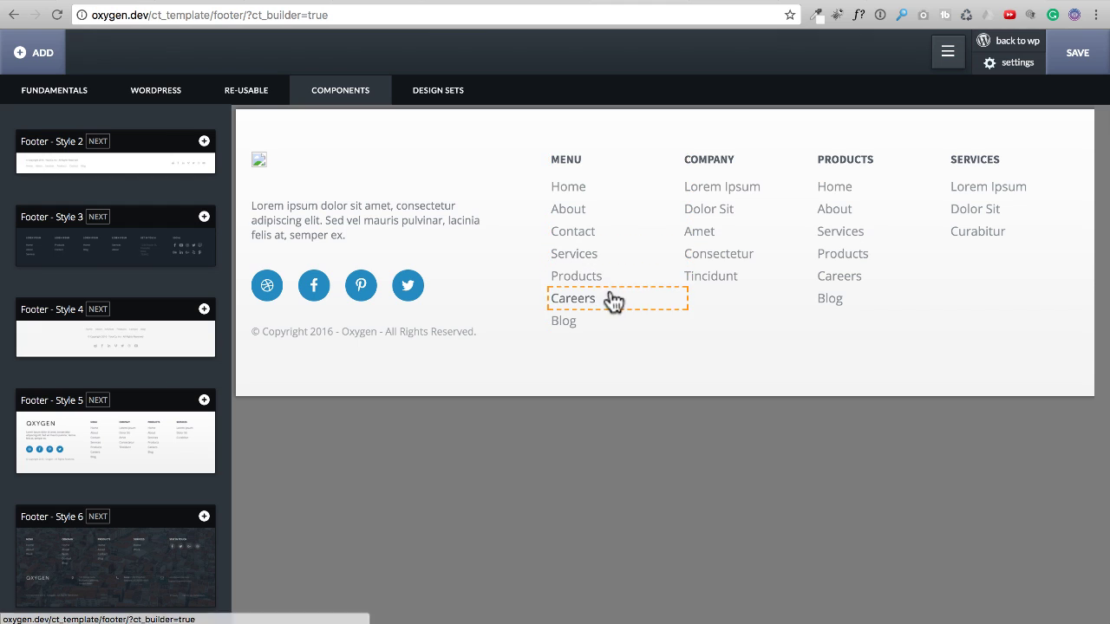
# Examine the footer's editable elements: the Company menu column, the section, the text block's inline formatting, and the Twitter icon's style options
pyautogui.click(771, 170)
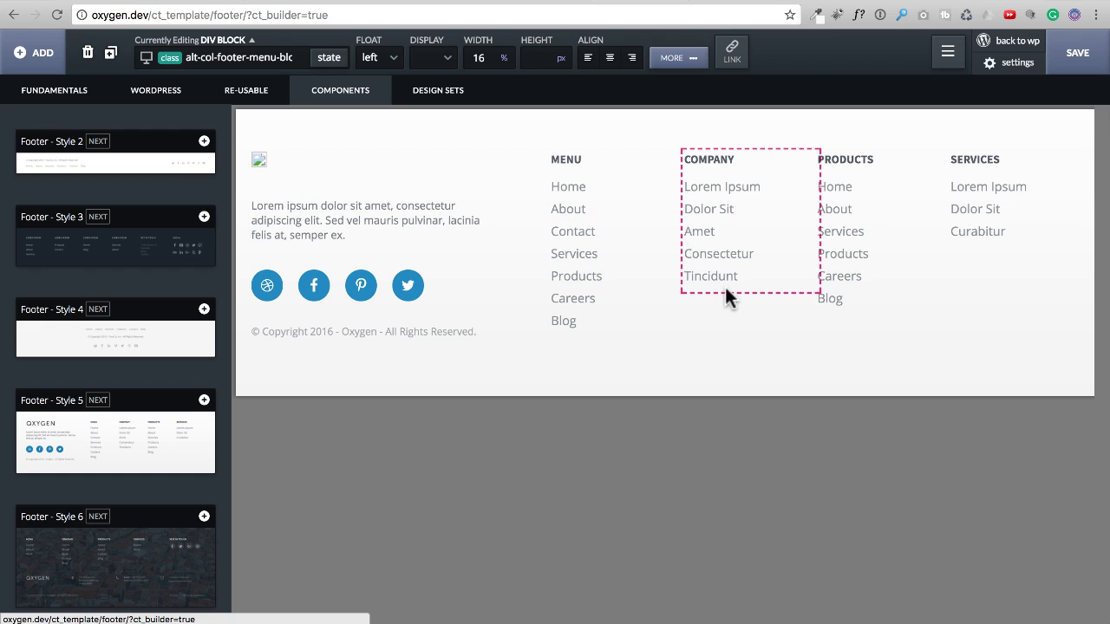
pyautogui.click(696, 332)
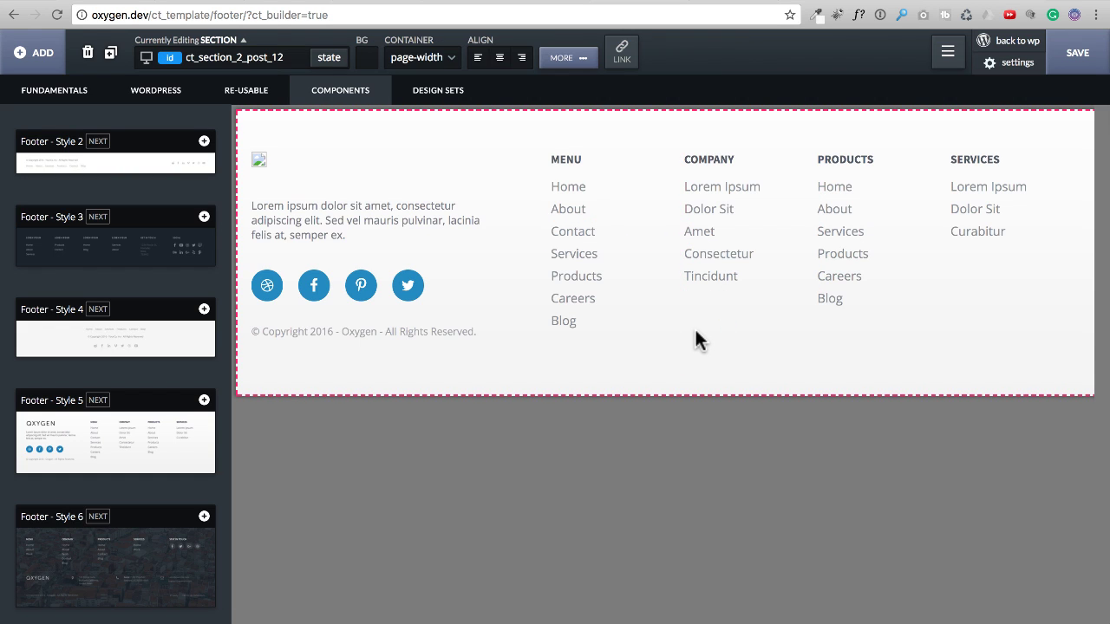
pyautogui.doubleClick(358, 220)
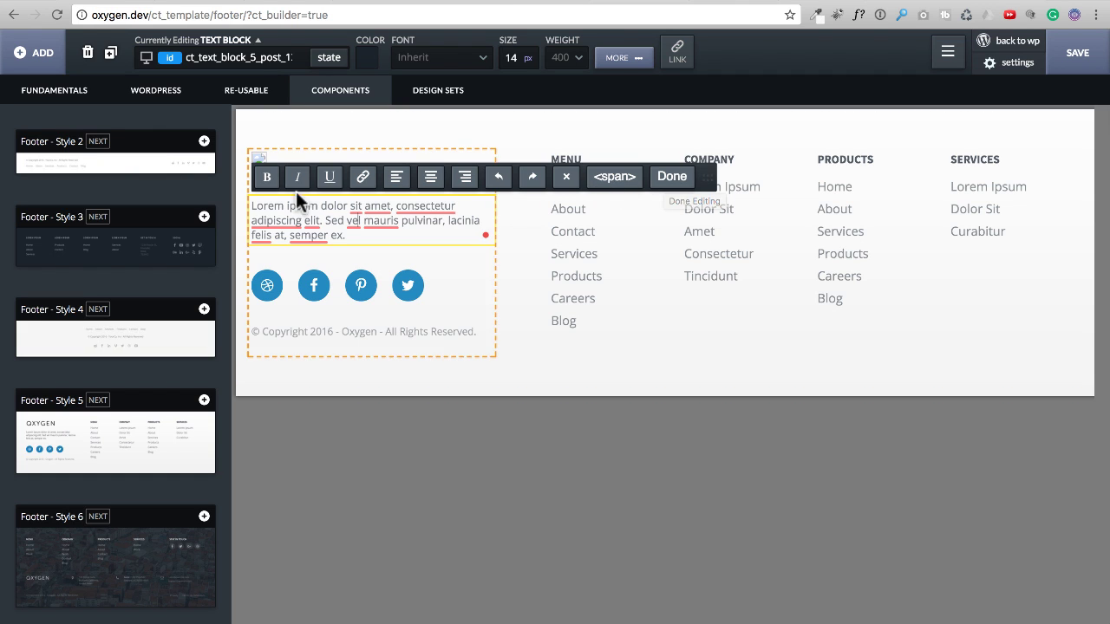
pyautogui.click(676, 178)
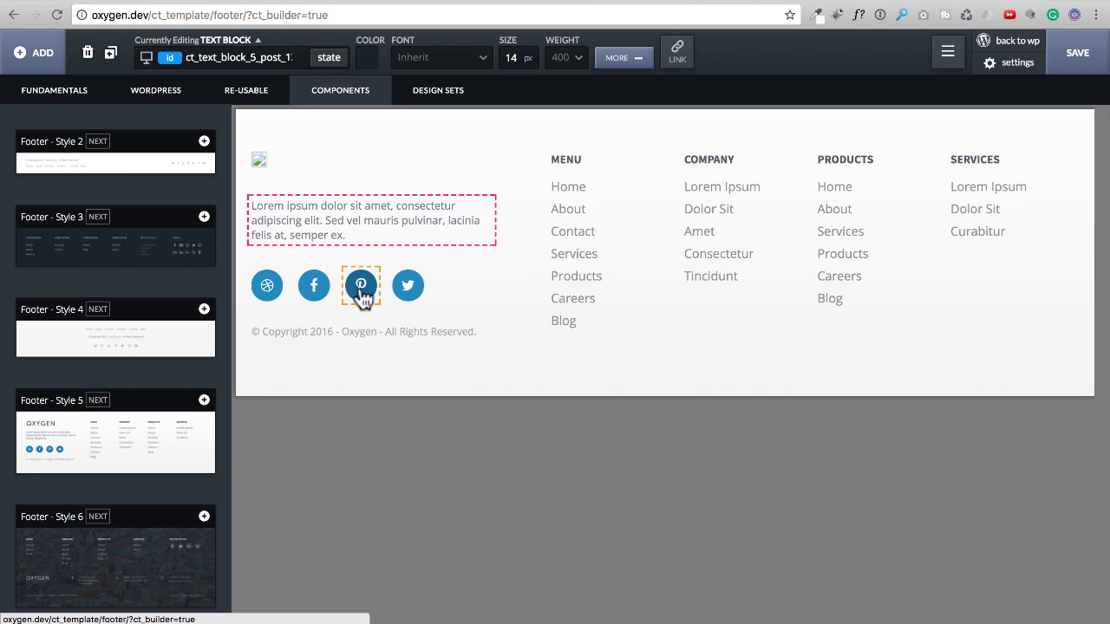
pyautogui.click(403, 296)
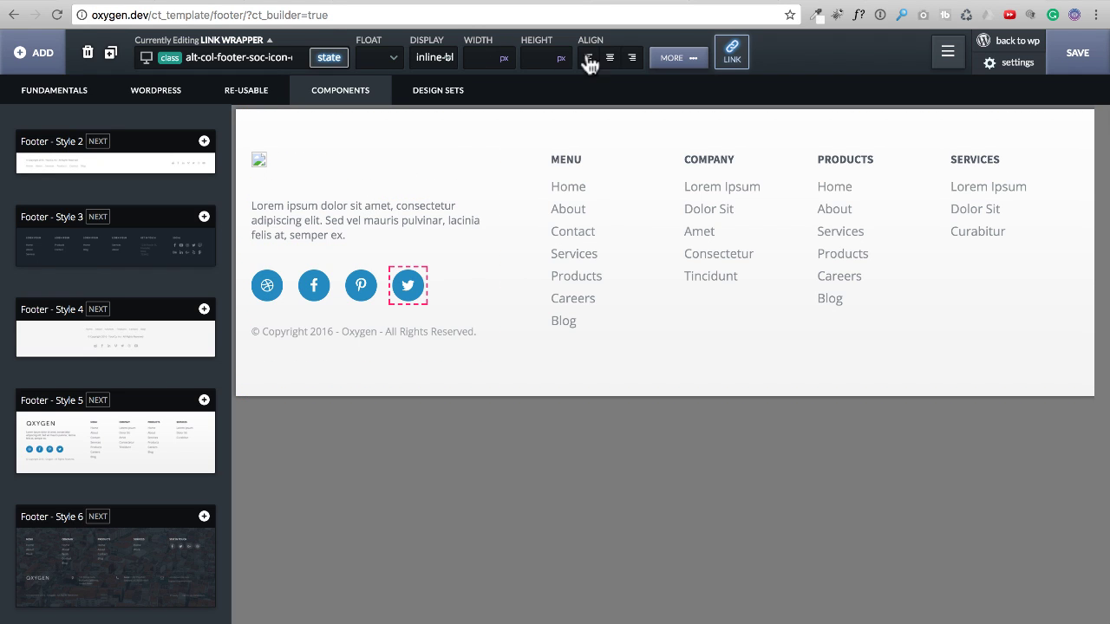
pyautogui.click(669, 61)
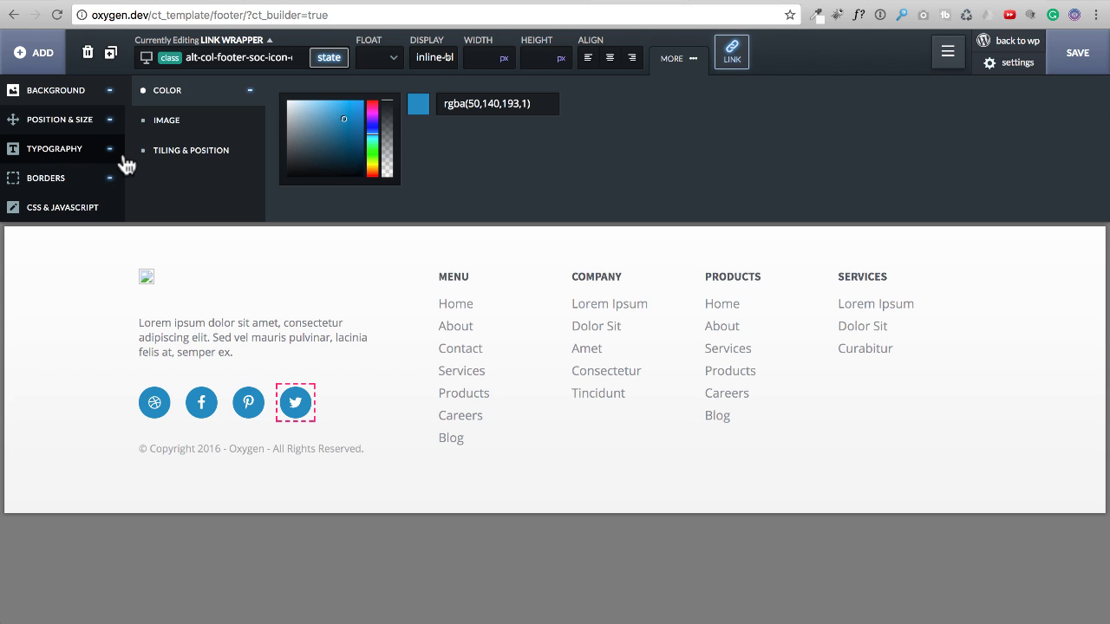
pyautogui.click(96, 318)
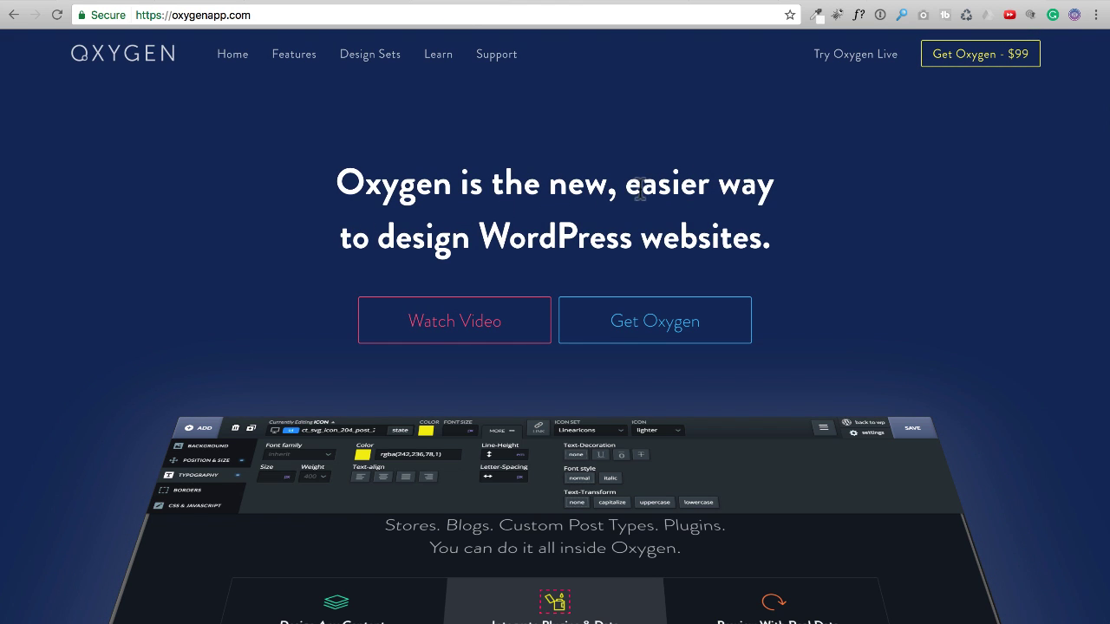
# Switch to the Oxygen website and examine its homepage headline, highlighting the full sentence and the word "easier"
pyautogui.moveTo(338, 184); pyautogui.dragTo(777, 239)
pyautogui.click(778, 240)
pyautogui.doubleClick(699, 181)
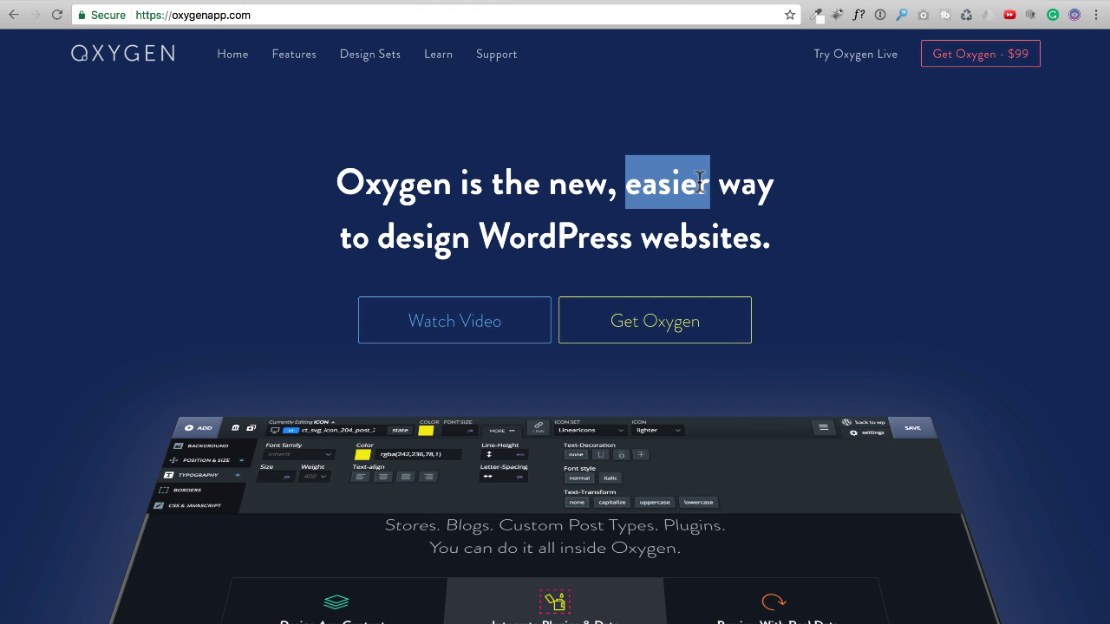
pyautogui.click(699, 180)
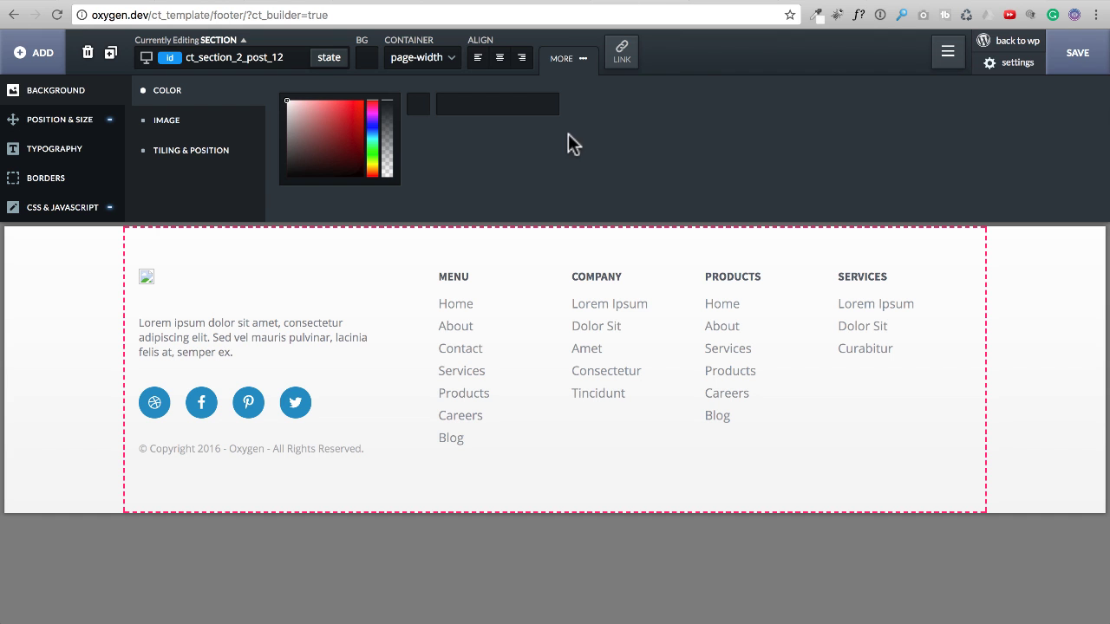
# Back in the builder, examine the footer section's position and size, typography, borders, and CSS and JavaScript options
pyautogui.click(67, 119)
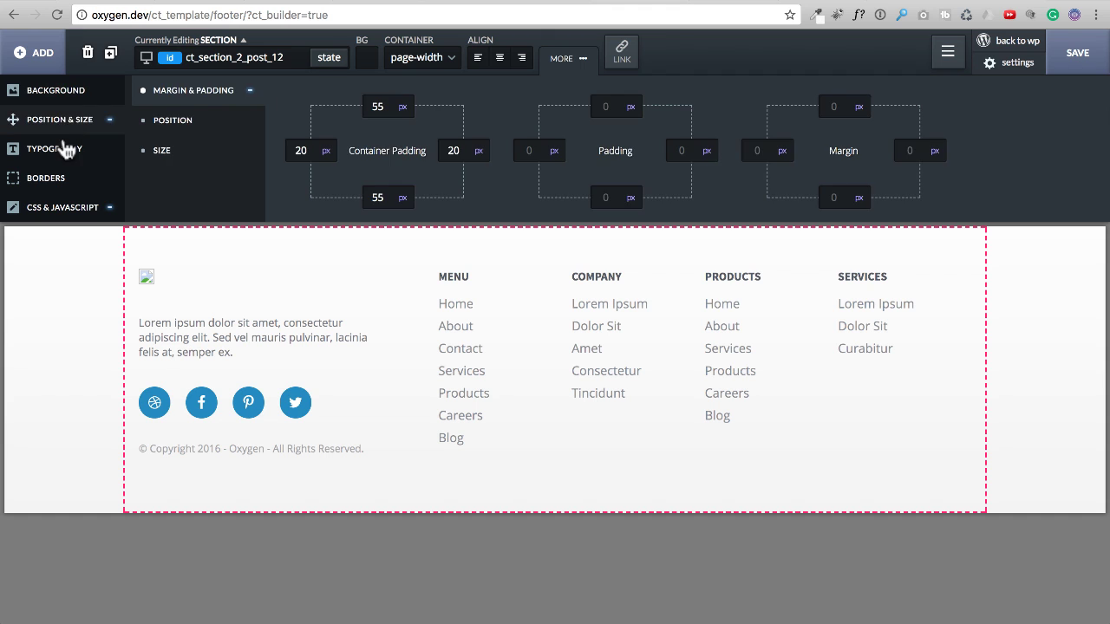
pyautogui.click(66, 149)
pyautogui.click(64, 178)
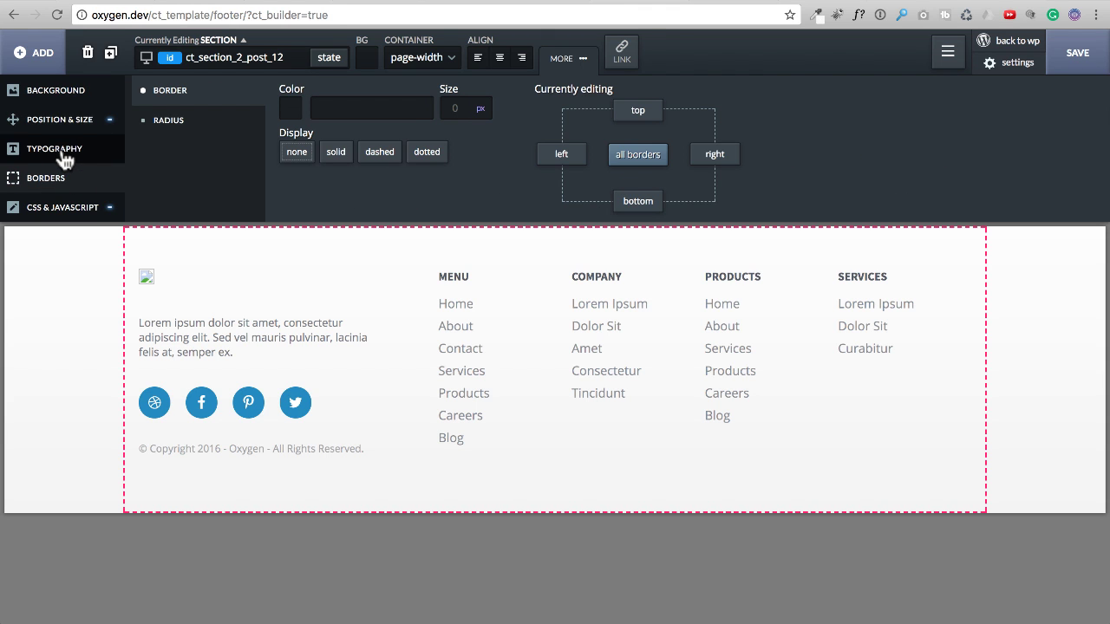
pyautogui.click(65, 154)
pyautogui.click(70, 124)
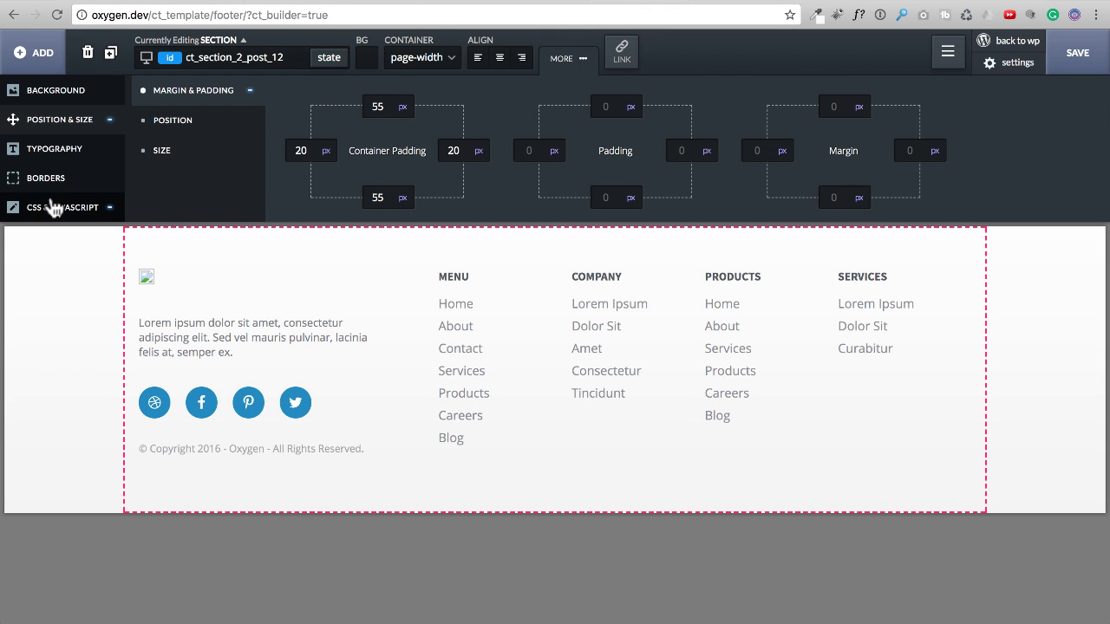
pyautogui.click(59, 153)
pyautogui.click(60, 189)
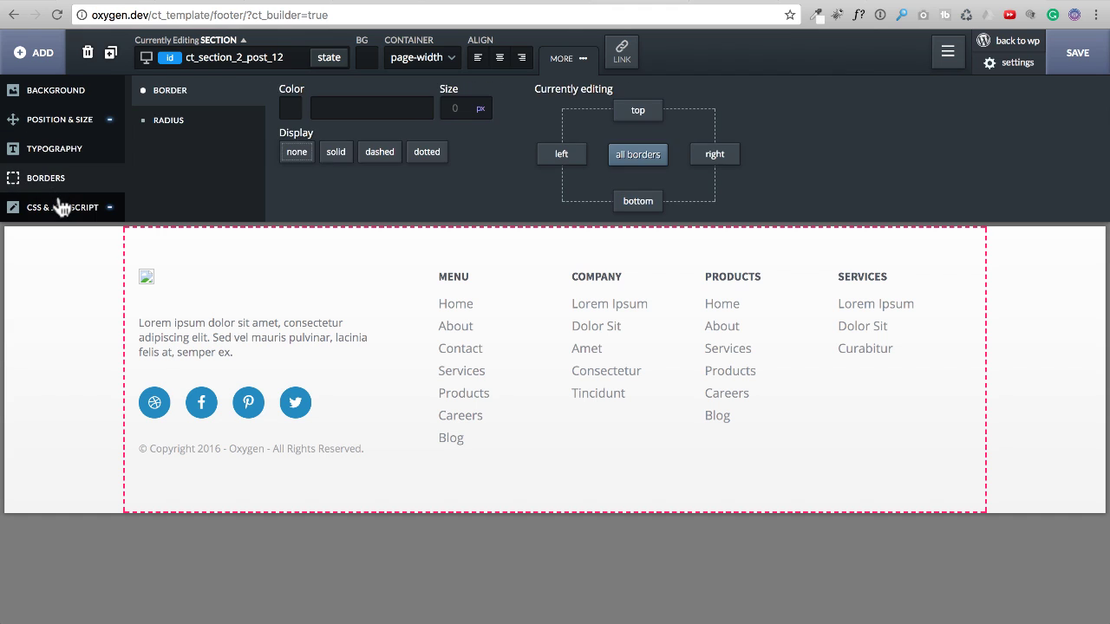
pyautogui.click(62, 207)
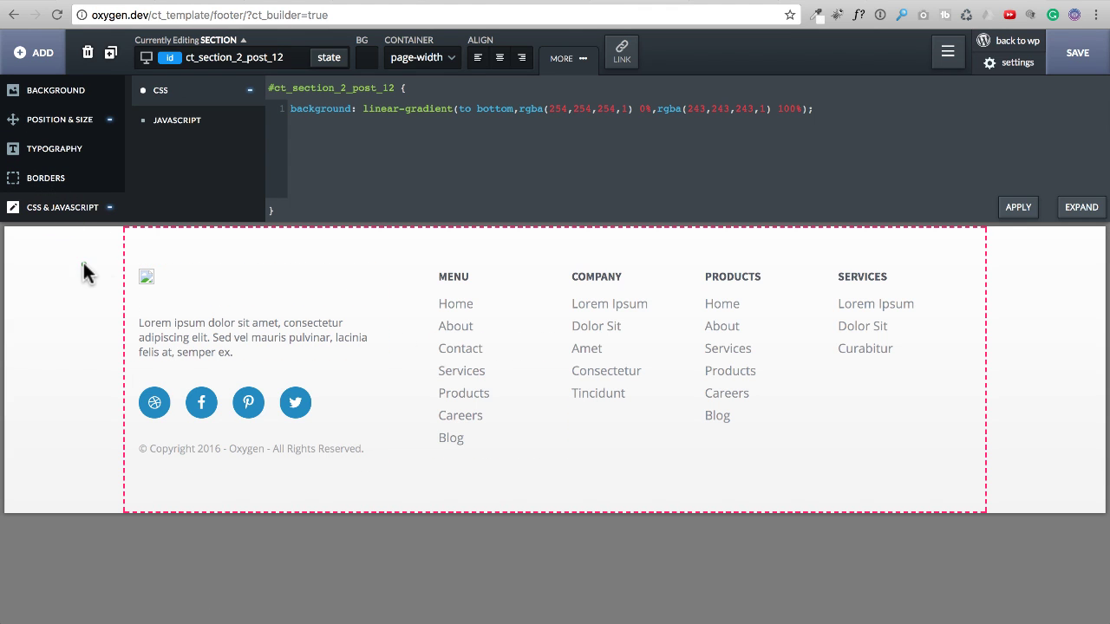
pyautogui.click(565, 59)
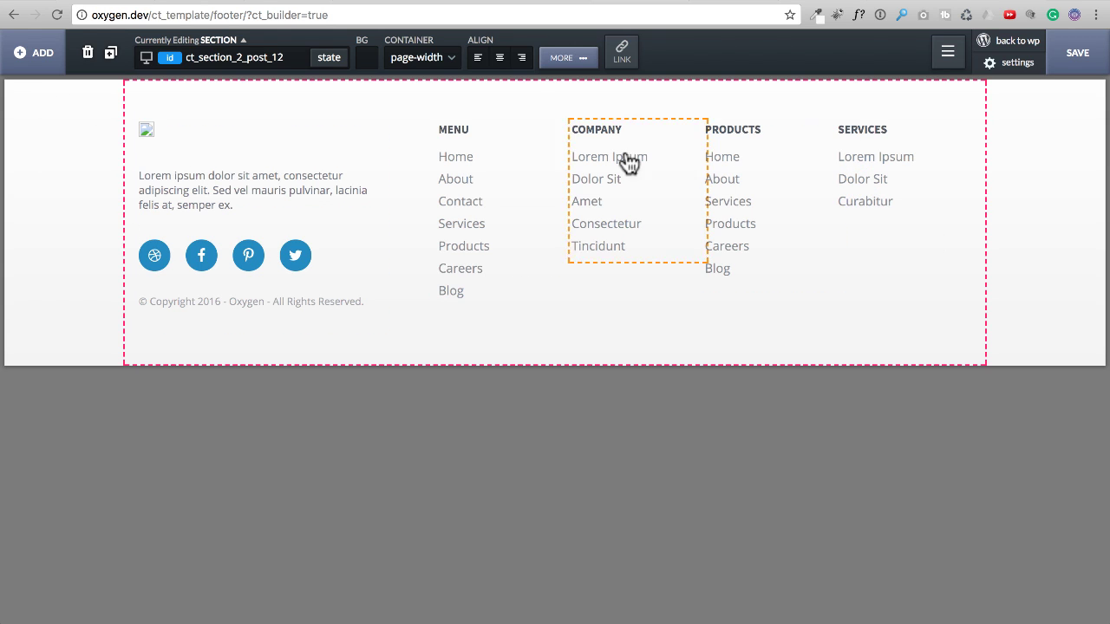
# Examine the footer's DOM tree, the stylesheets list and the selectors list
pyautogui.click(946, 56)
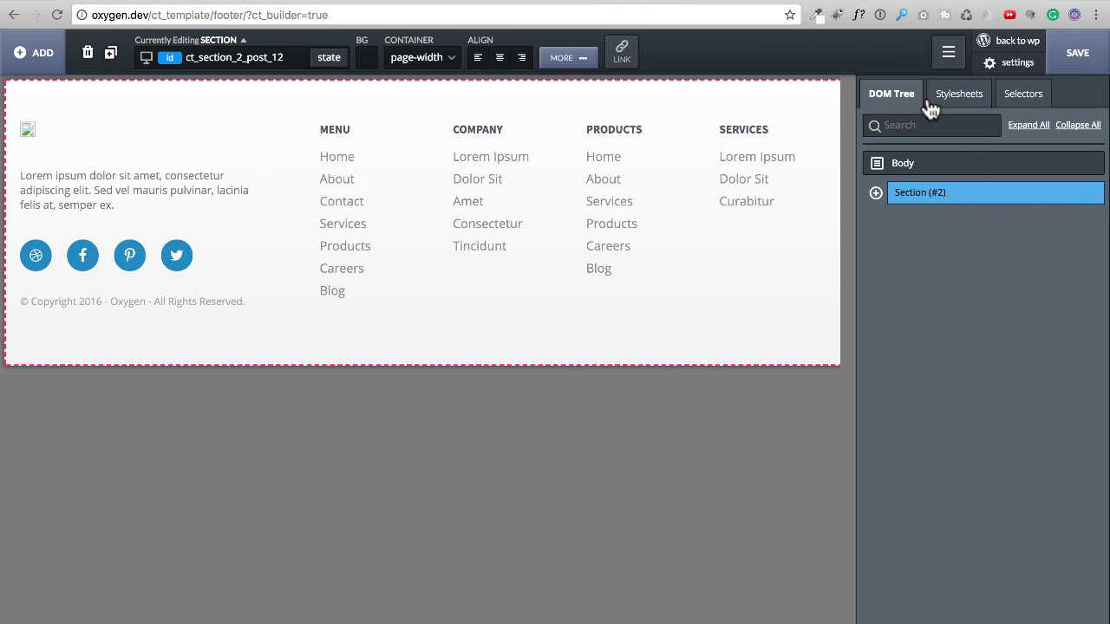
pyautogui.moveTo(943, 200)
pyautogui.click(958, 97)
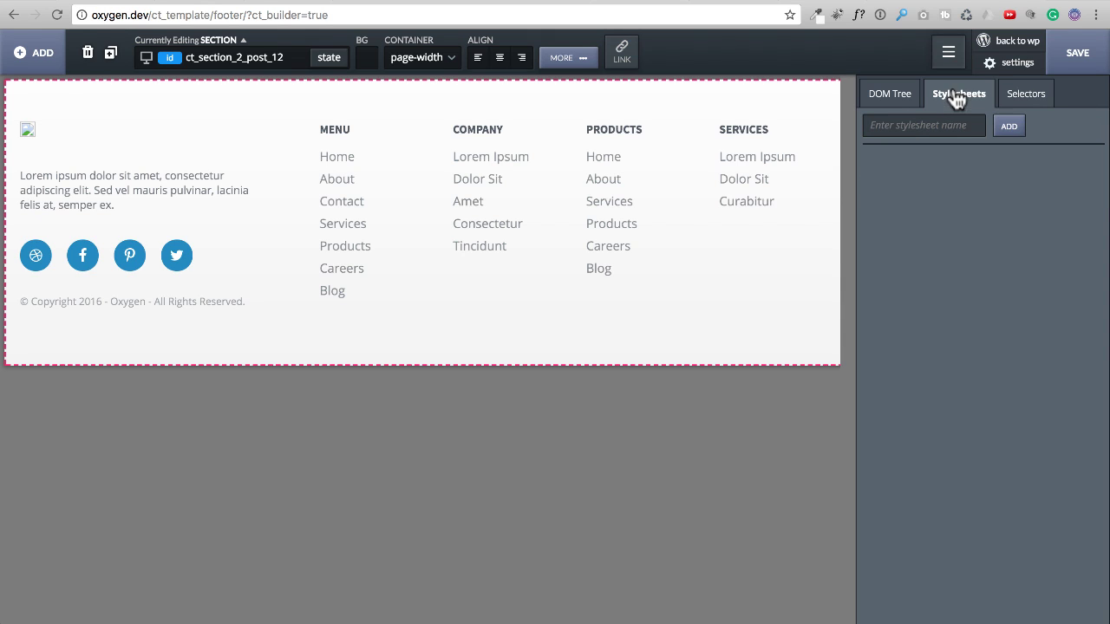
pyautogui.click(1010, 97)
pyautogui.click(880, 97)
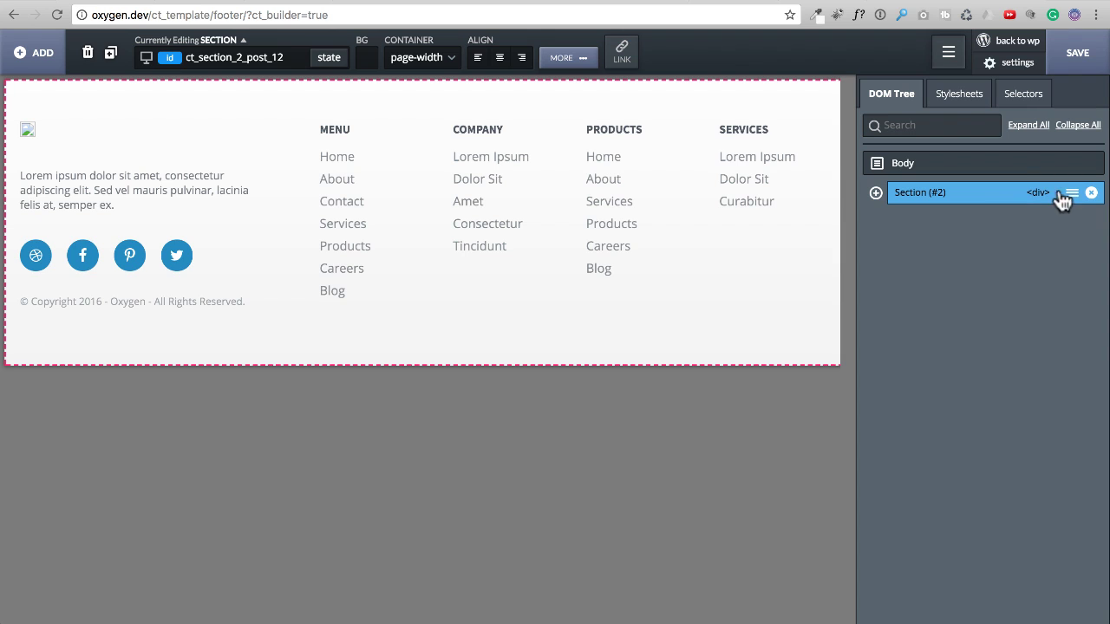
# Make the footer section a re-usable component named My Footer
pyautogui.click(1072, 194)
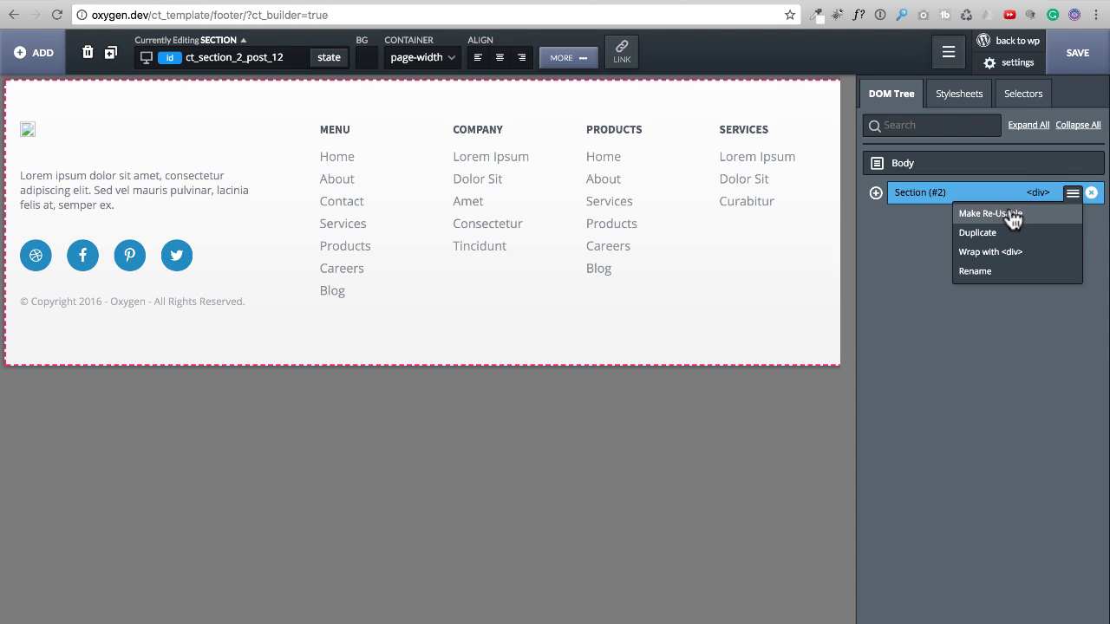
pyautogui.click(973, 214)
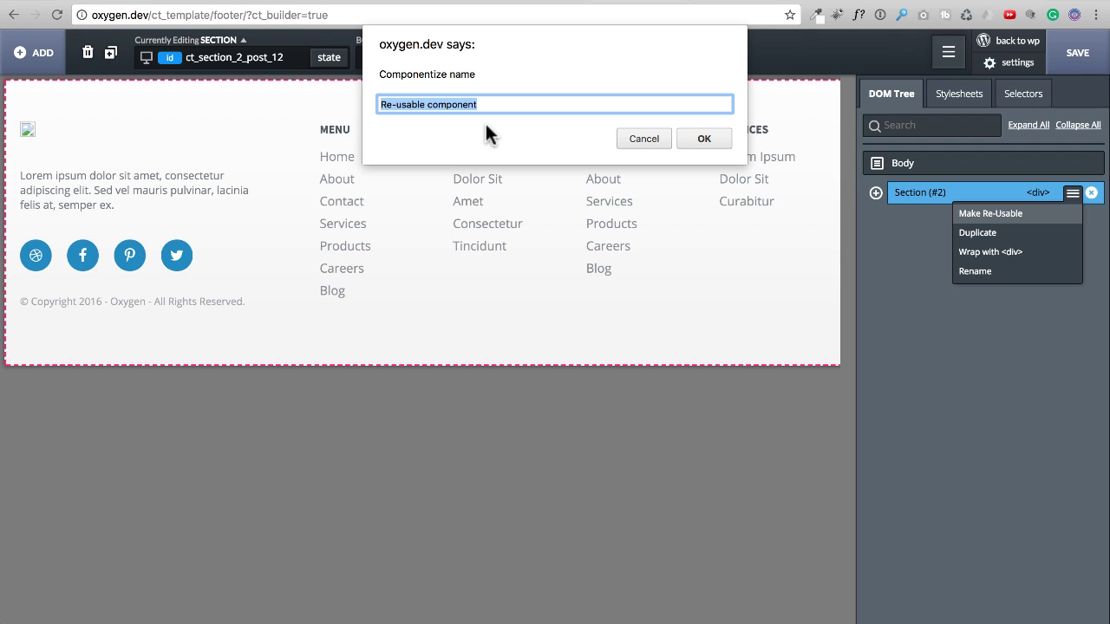
pyautogui.write('My Footer')
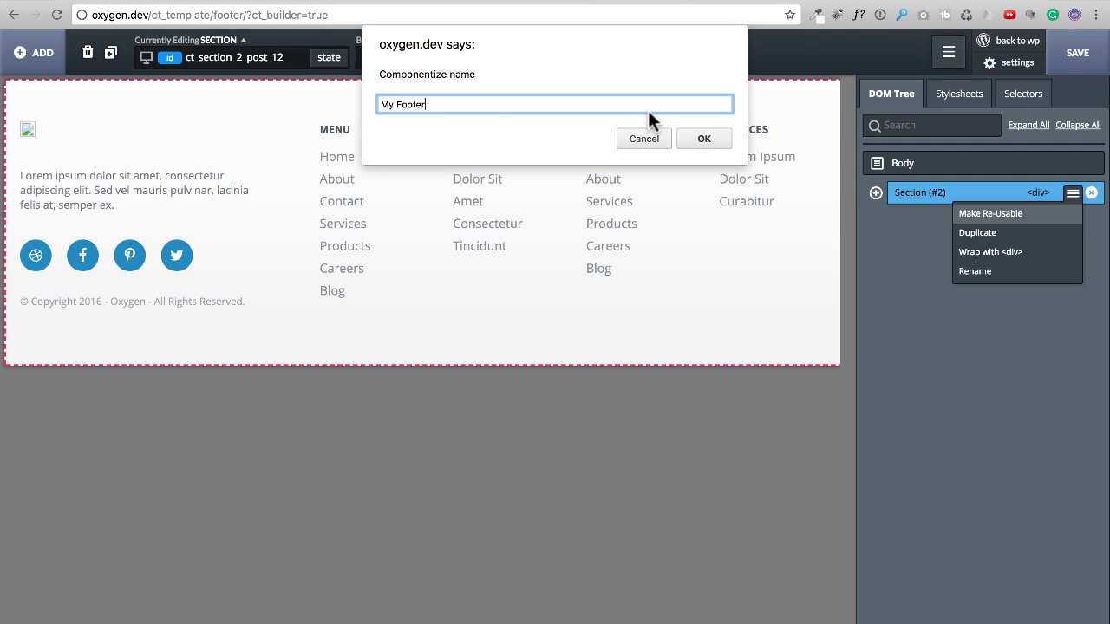
pyautogui.click(704, 139)
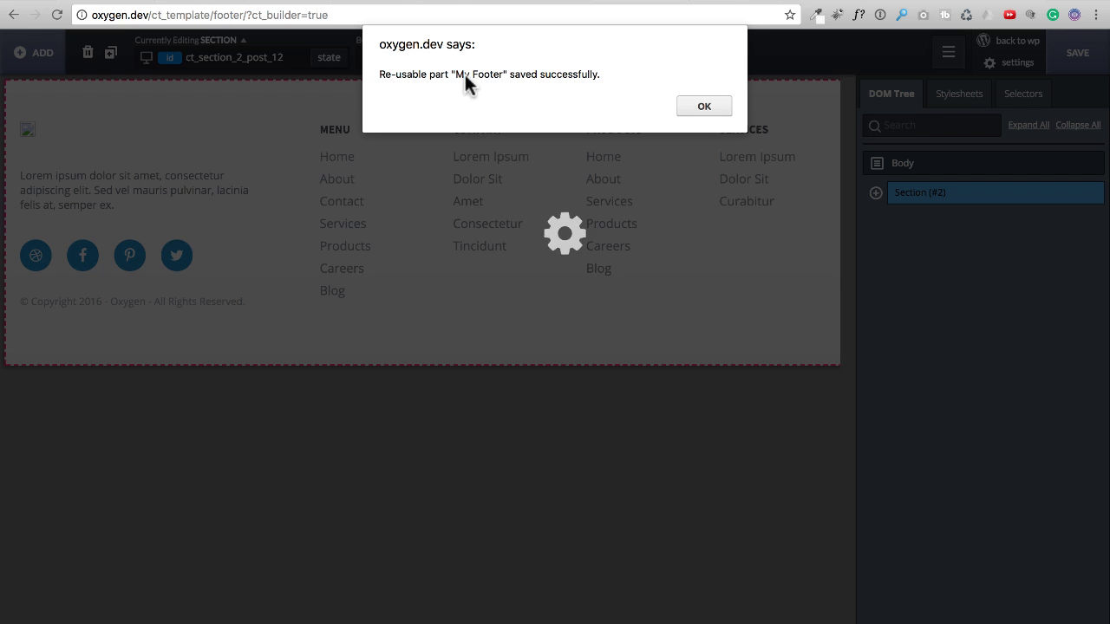
pyautogui.click(707, 106)
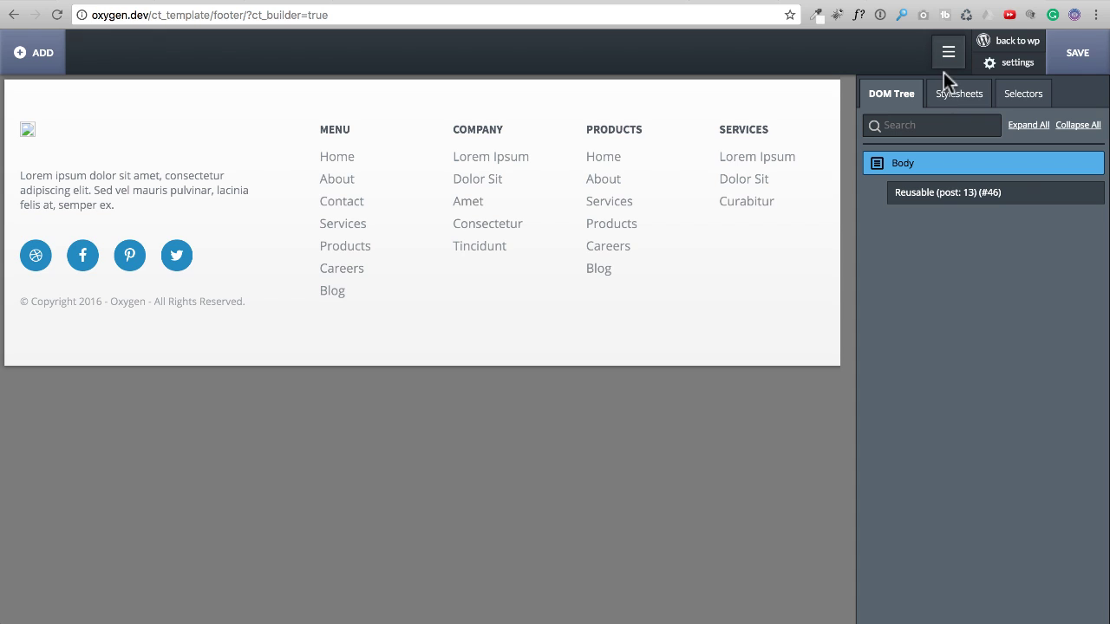
# Examine the page width setting and the global default font settings
pyautogui.click(1001, 68)
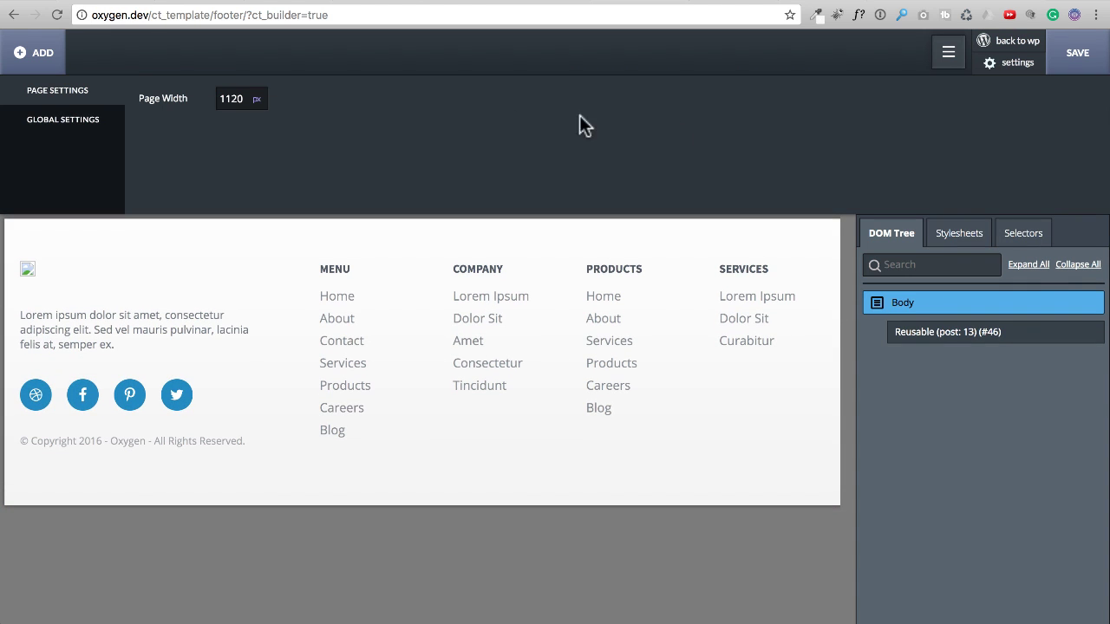
pyautogui.click(49, 119)
pyautogui.click(52, 93)
pyautogui.click(50, 117)
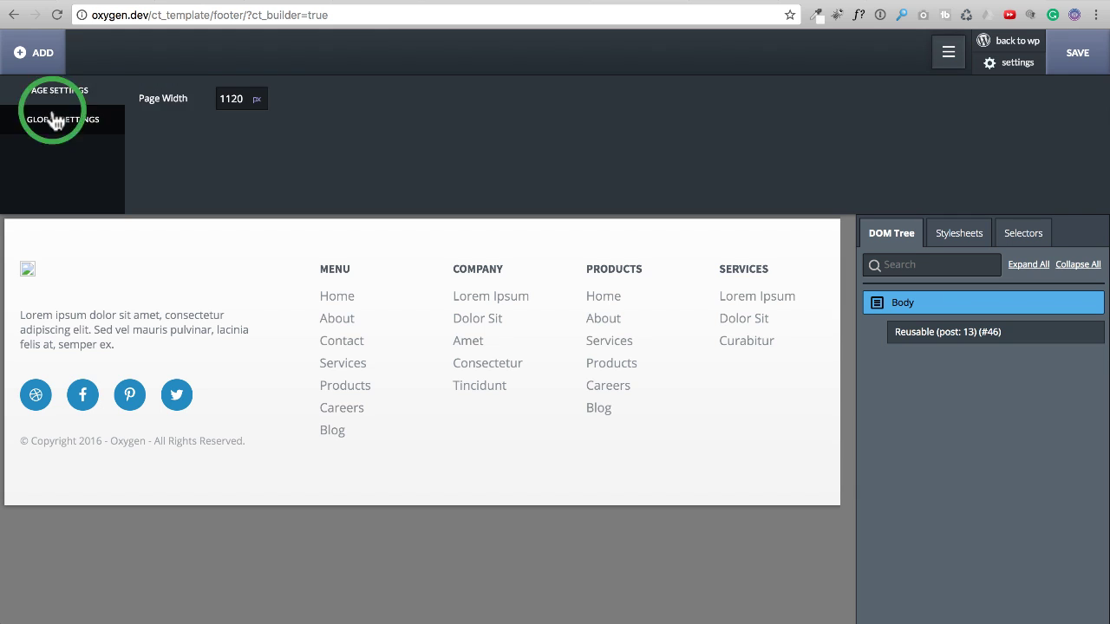
# Save the Footer template and return to the list of pages in the WordPress admin
pyautogui.click(1072, 62)
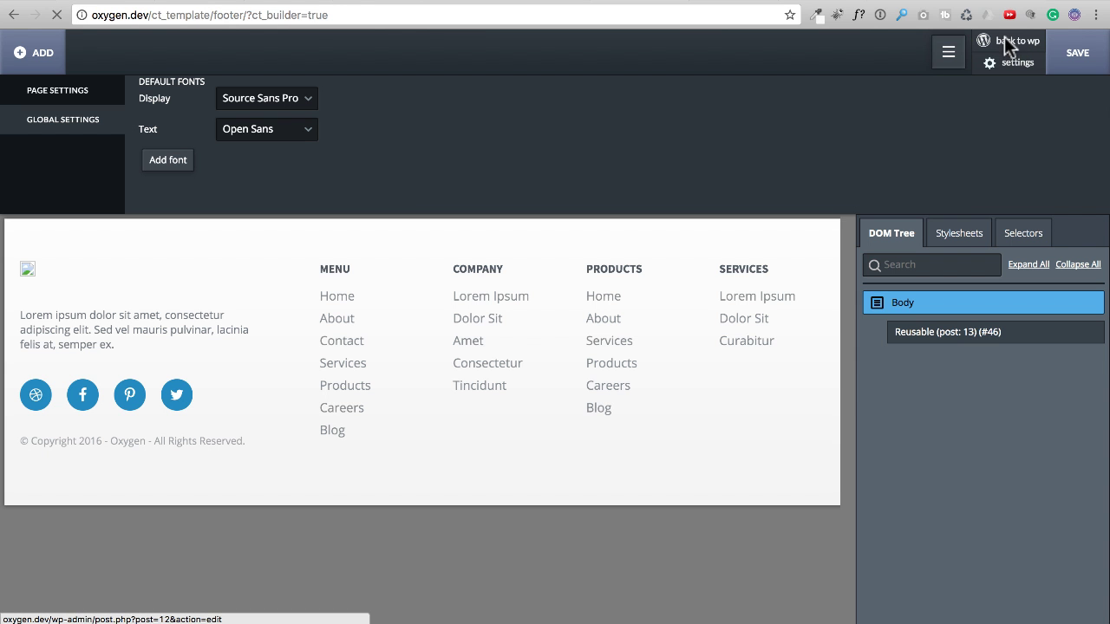
pyautogui.click(1010, 43)
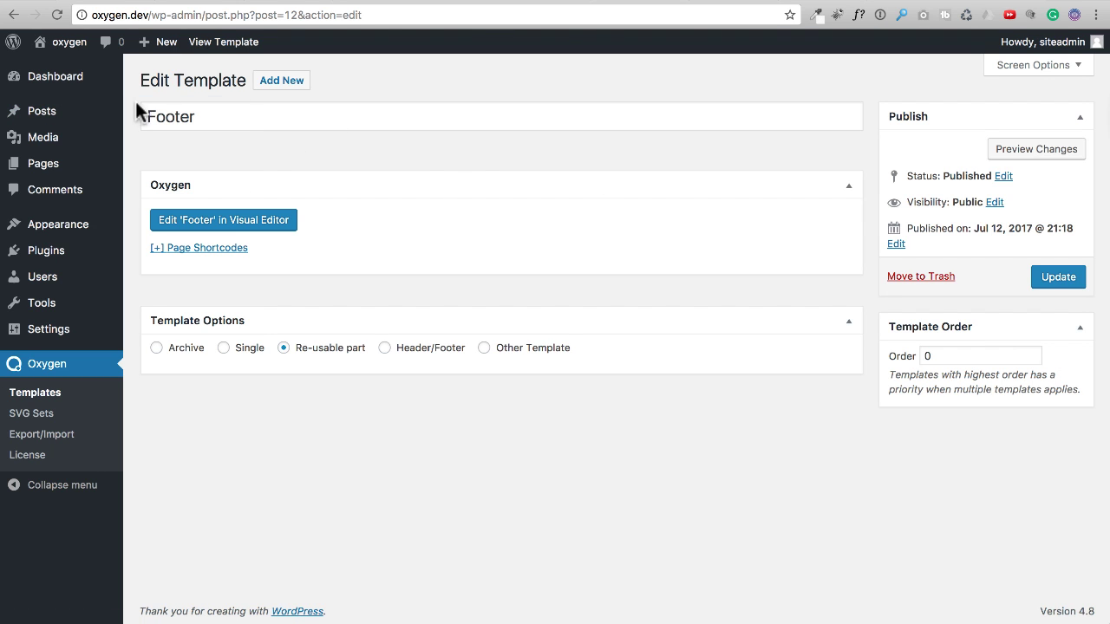
pyautogui.click(65, 164)
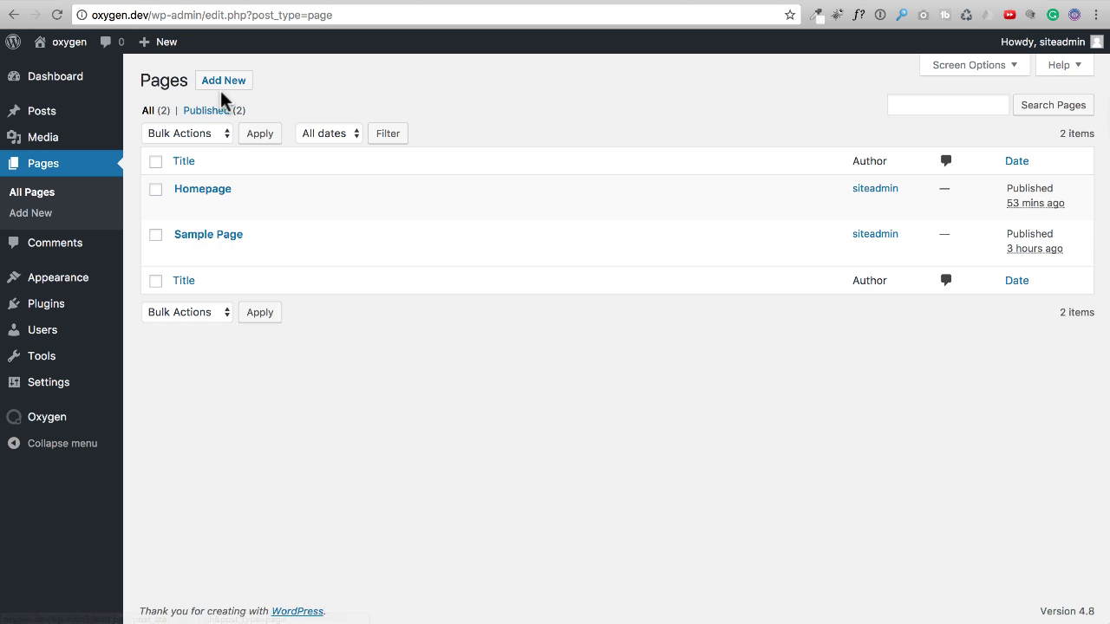
# Add a new page titled Services and publish it
pyautogui.click(229, 81)
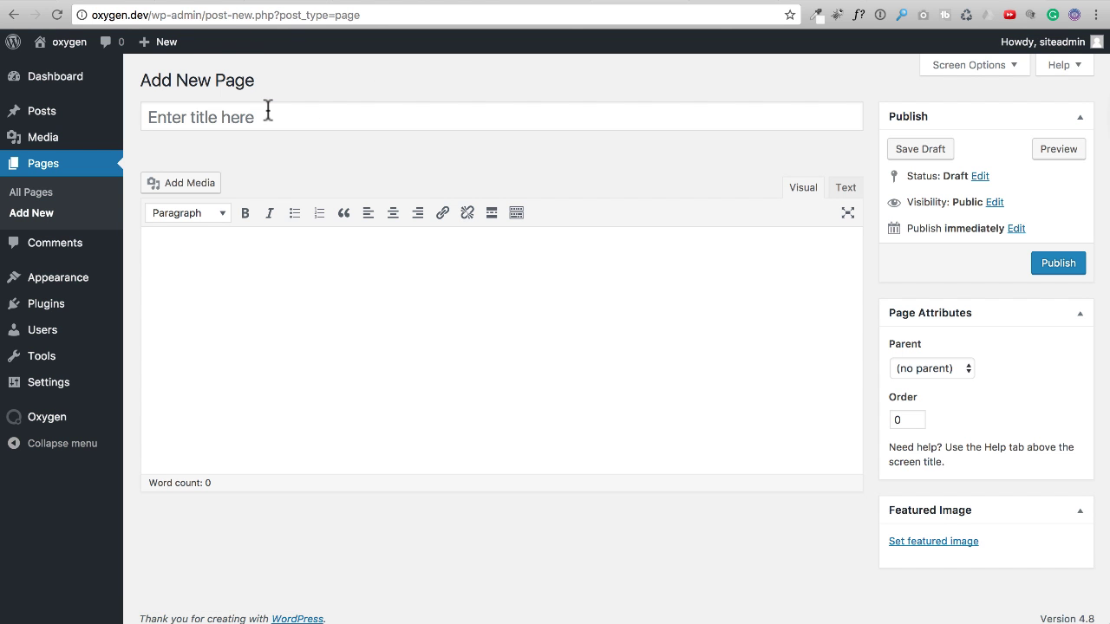
pyautogui.click(268, 110)
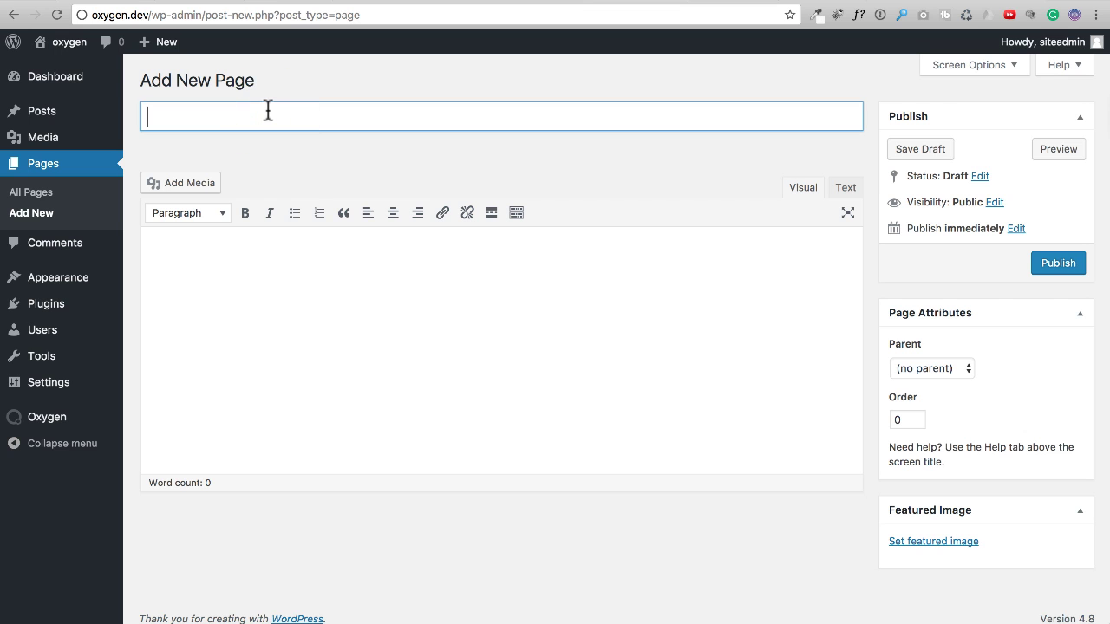
pyautogui.write('Services')
pyautogui.click(1056, 267)
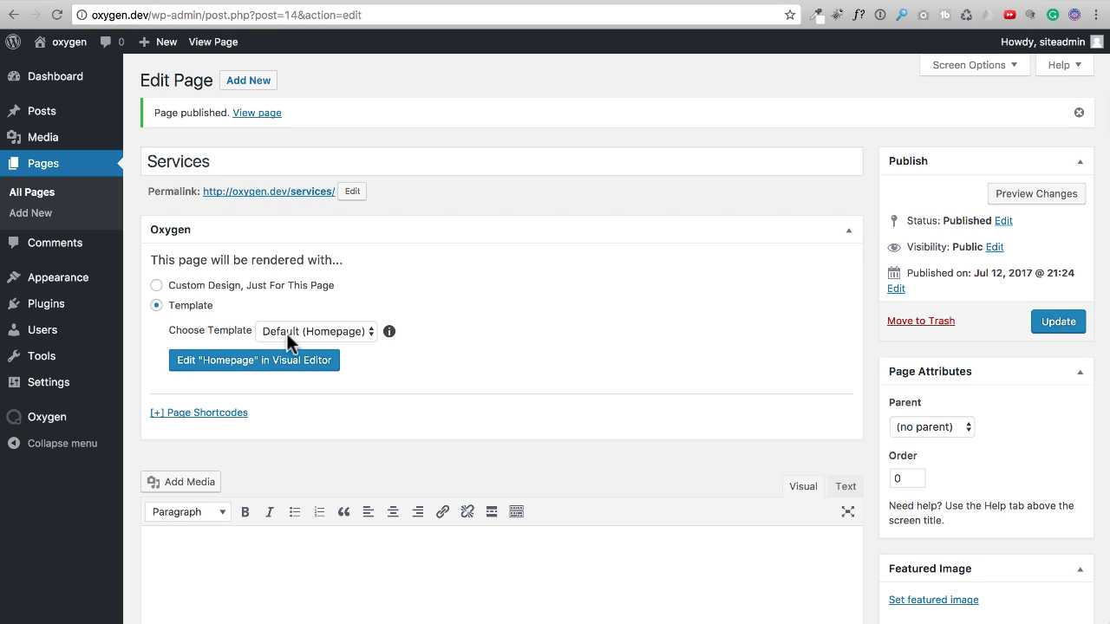
# Set the Services page to render with a custom design just for this page and open its custom template in the visual editor
pyautogui.click(156, 286)
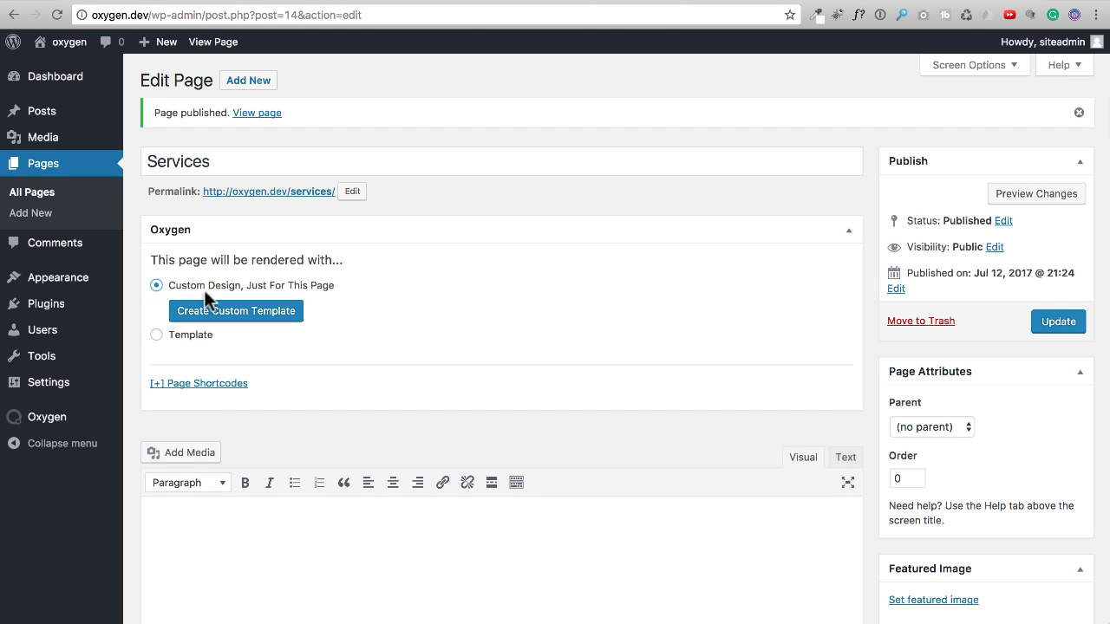
pyautogui.click(236, 321)
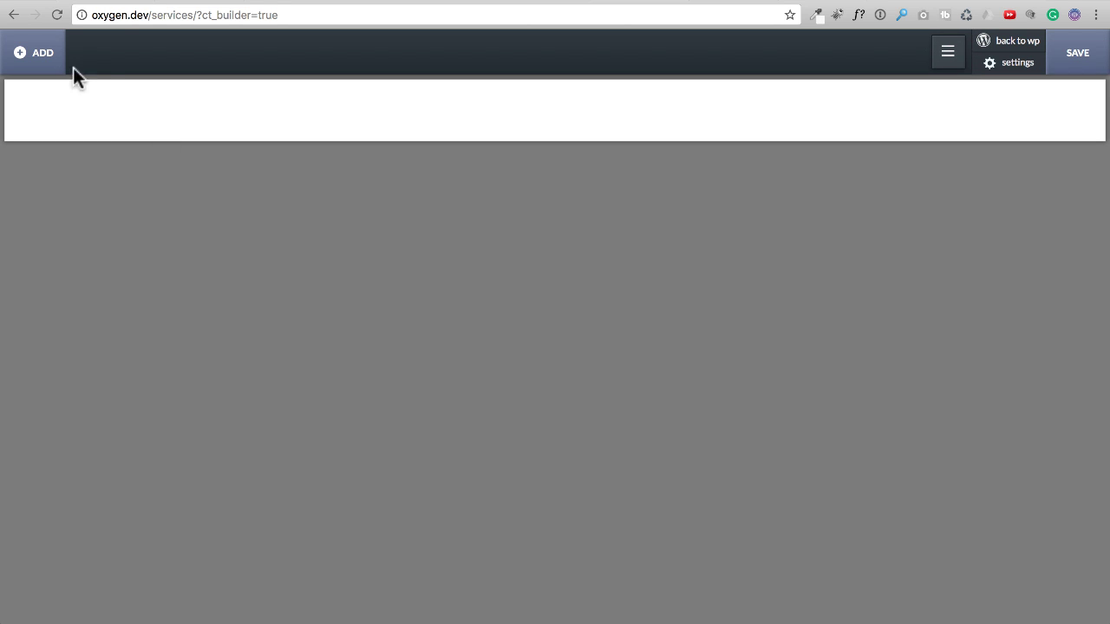
# Open the Next - Agency page designs within the Next design set's pages
pyautogui.click(44, 59)
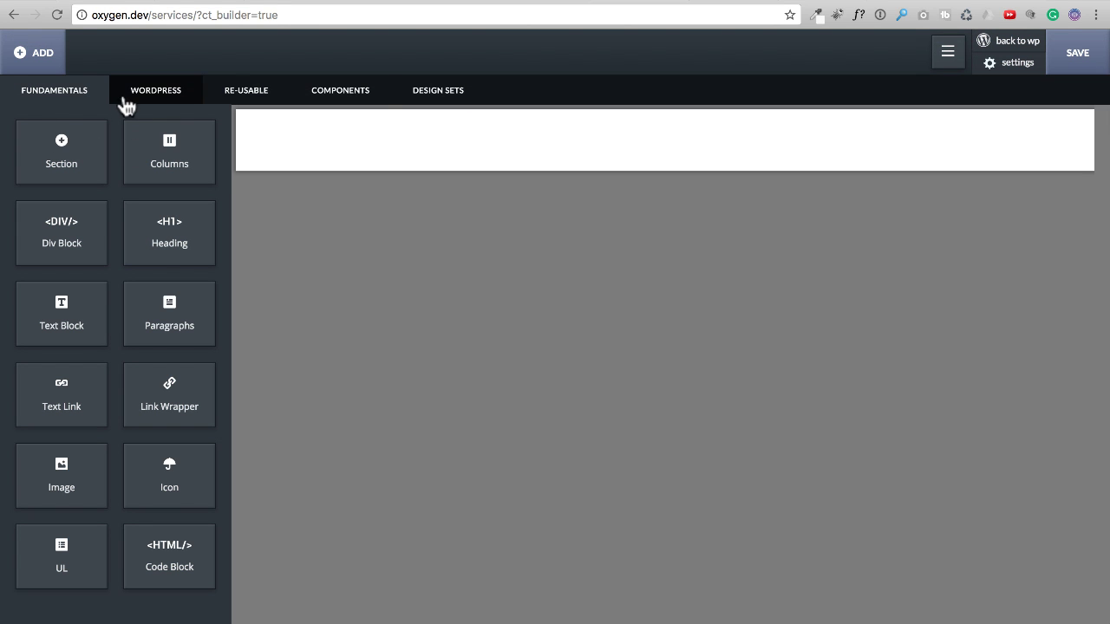
pyautogui.click(457, 97)
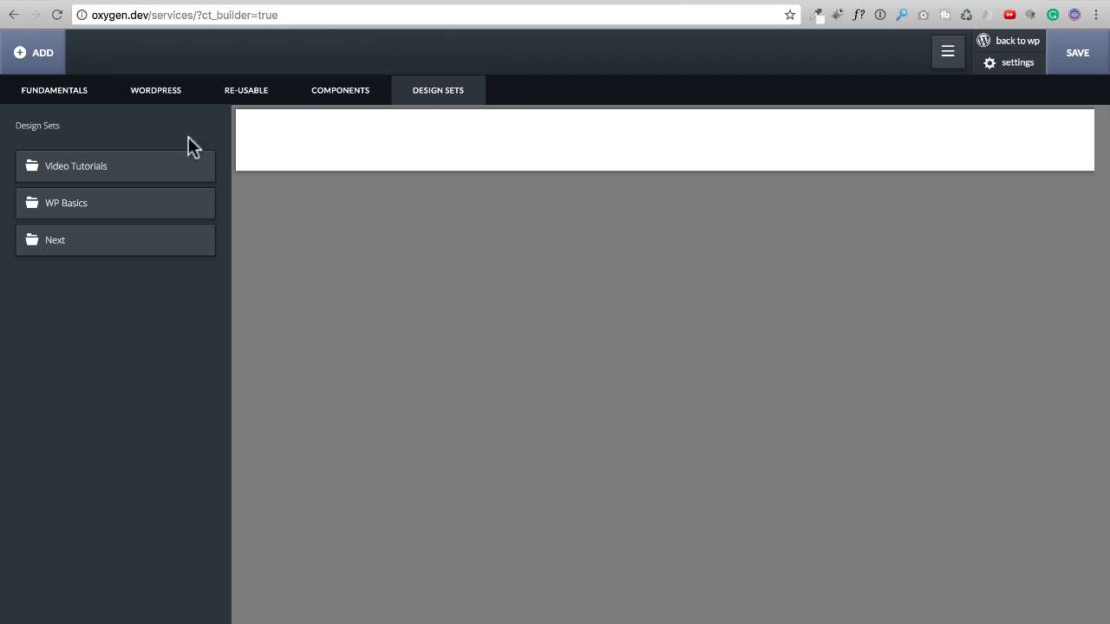
pyautogui.click(100, 243)
pyautogui.click(76, 203)
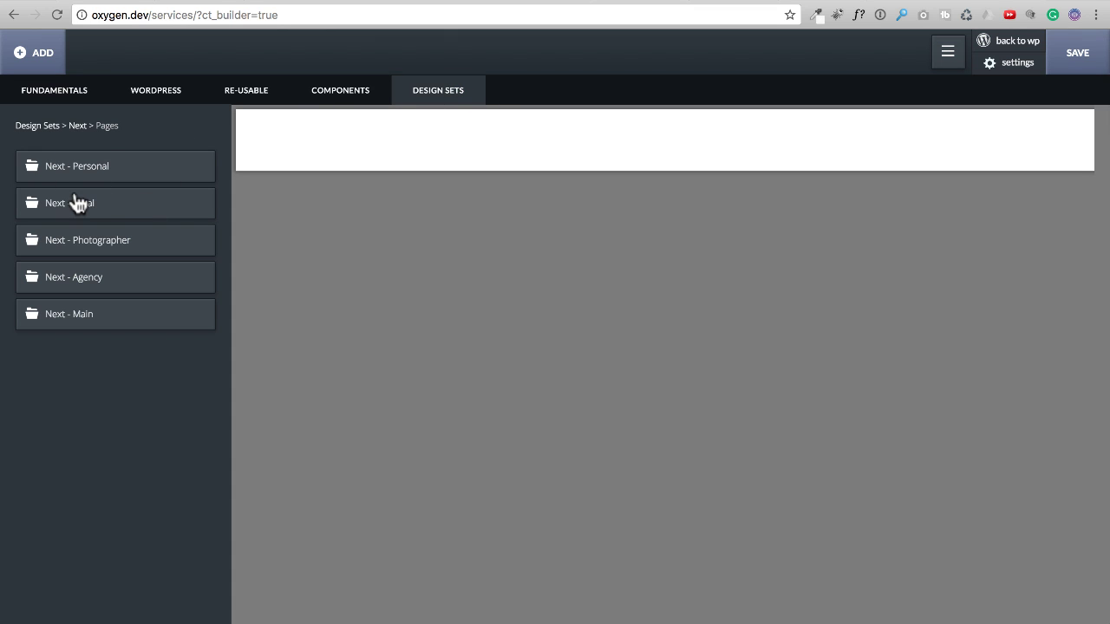
pyautogui.click(94, 280)
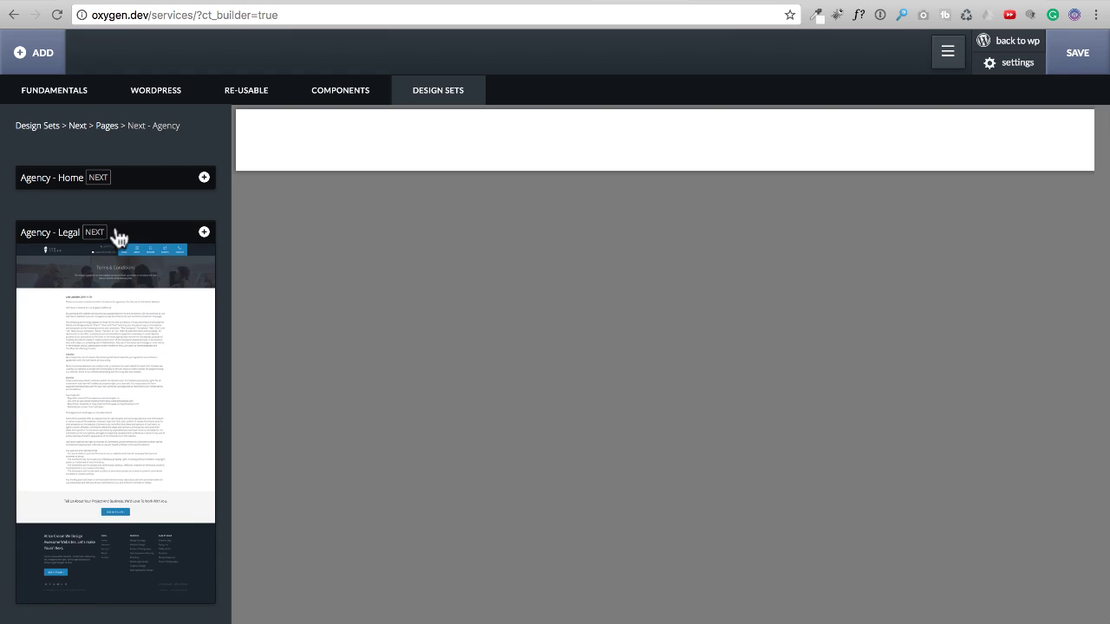
# Browse the Agency page designs and add the Agency - About design to the Services page
pyautogui.scroll(-5, 117, 225)
pyautogui.scroll(-10, 117, 216)
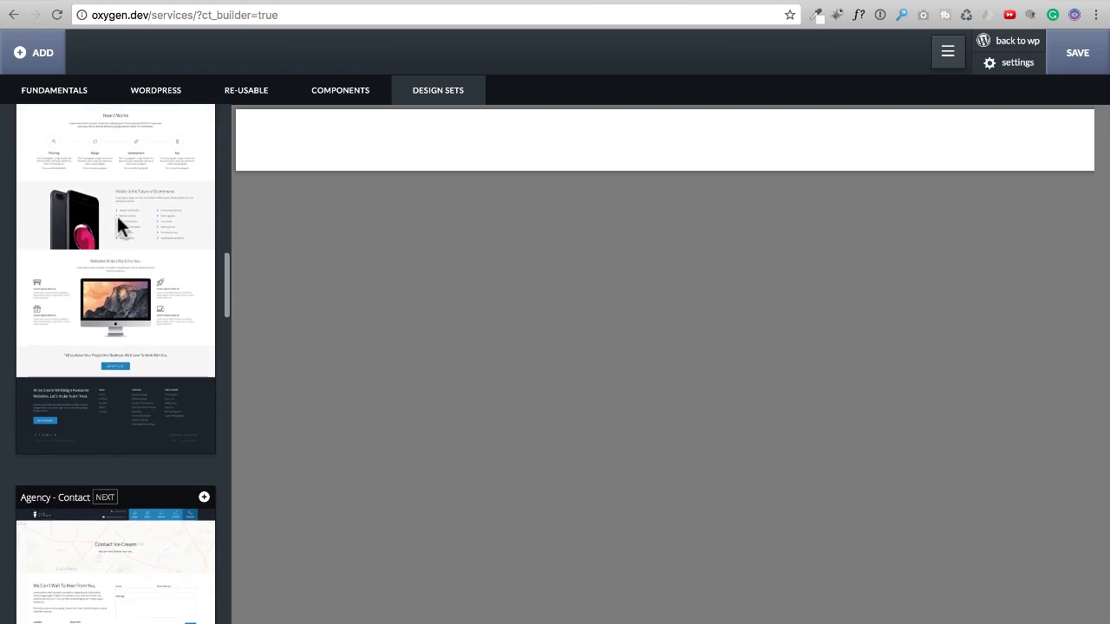
pyautogui.scroll(3, 117, 221)
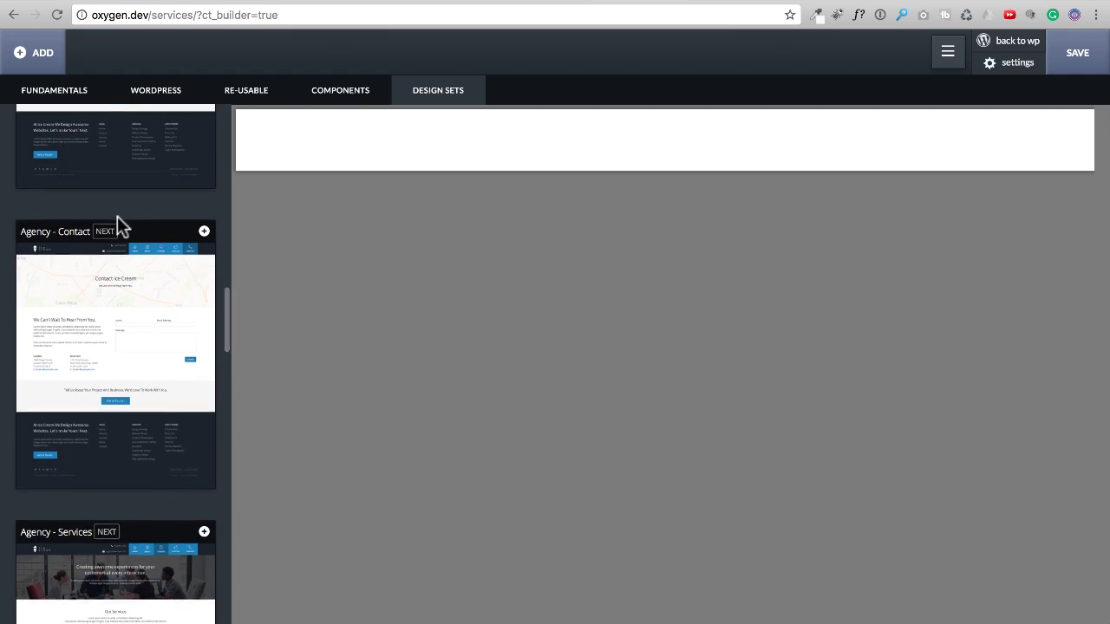
pyautogui.scroll(-3, 117, 224)
pyautogui.scroll(1, 96, 212)
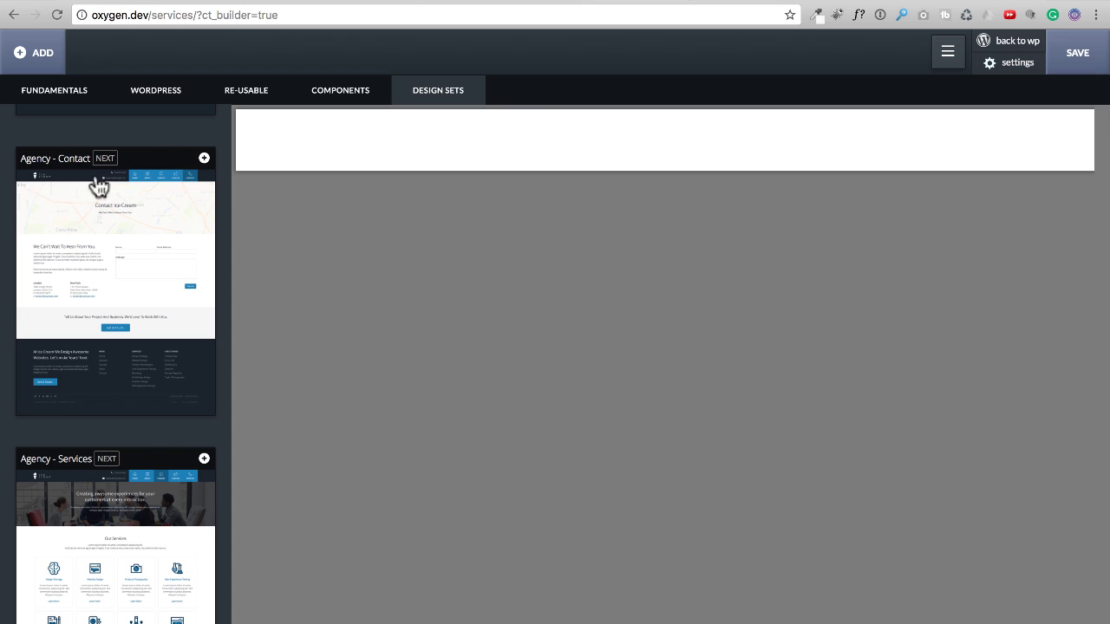
pyautogui.scroll(-3, 109, 235)
pyautogui.scroll(-10, 109, 235)
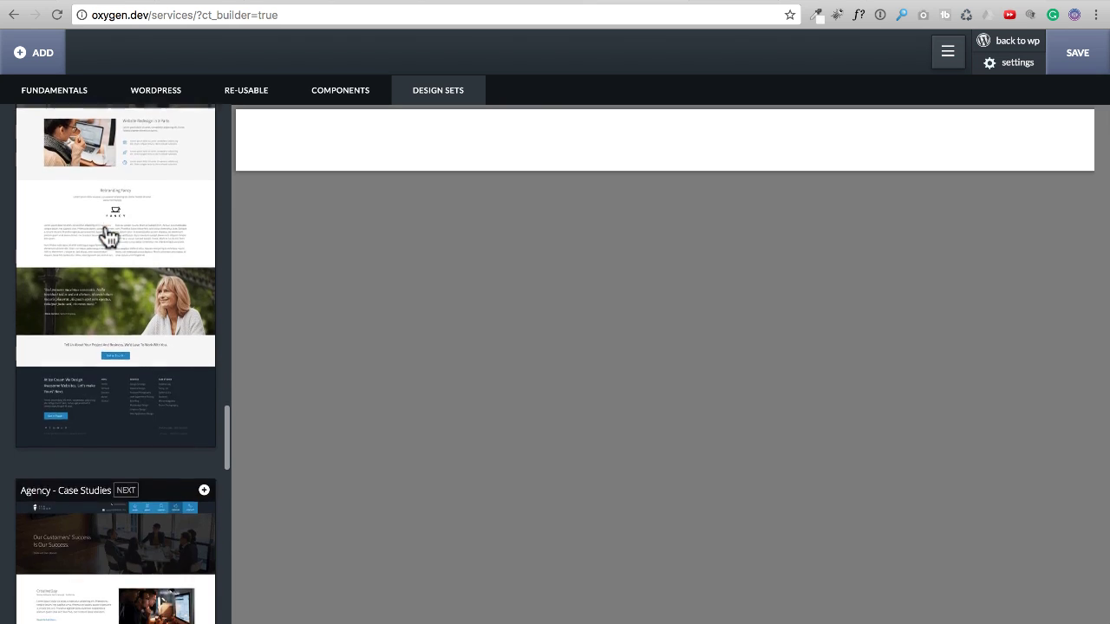
pyautogui.scroll(-15, 108, 236)
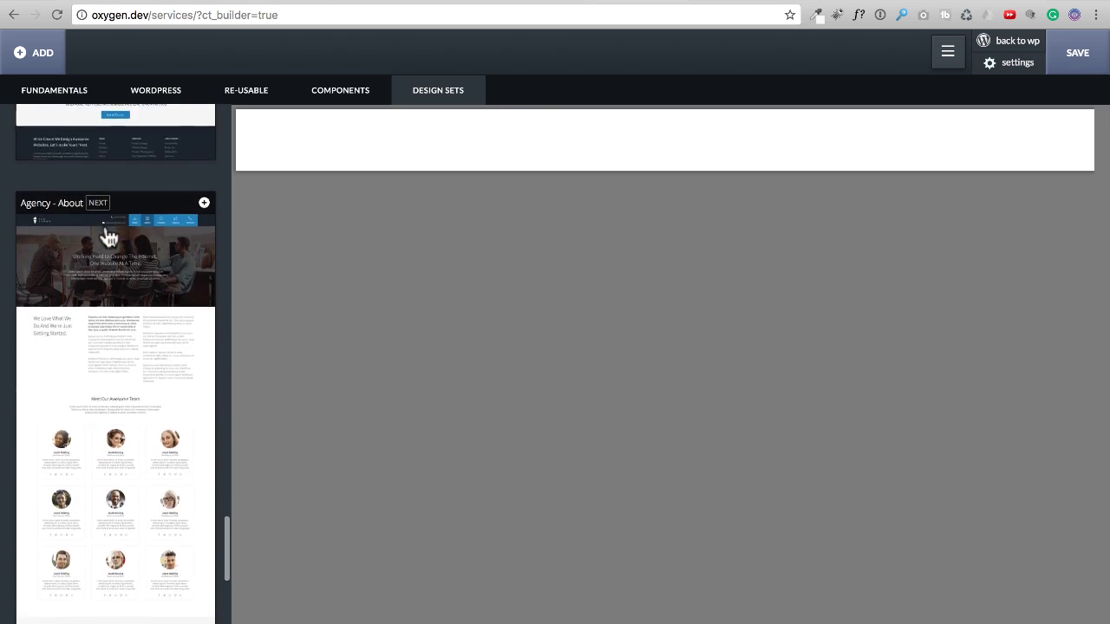
pyautogui.scroll(5, 110, 236)
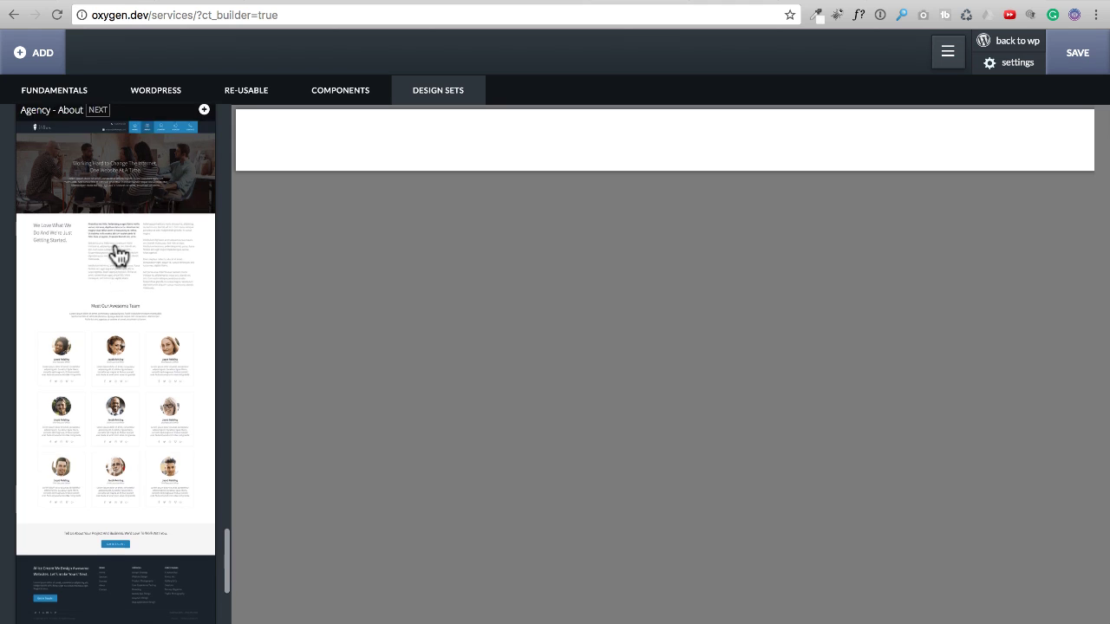
pyautogui.click(203, 276)
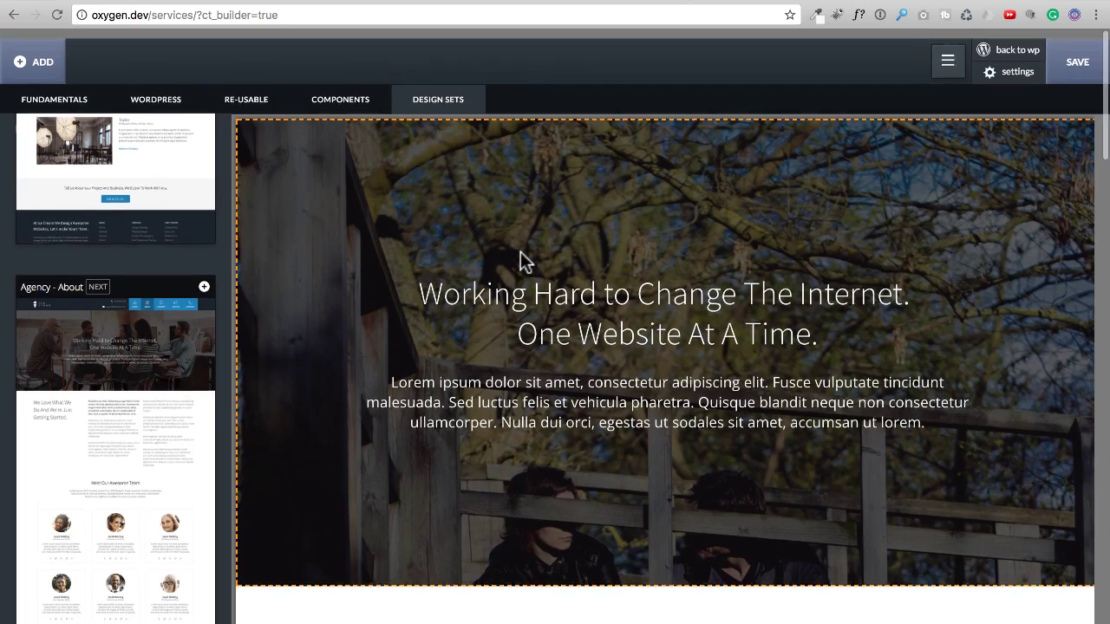
# Review the inserted page content and display its section structure in the DOM tree
pyautogui.scroll(-5, 520, 260)
pyautogui.scroll(-5, 521, 260)
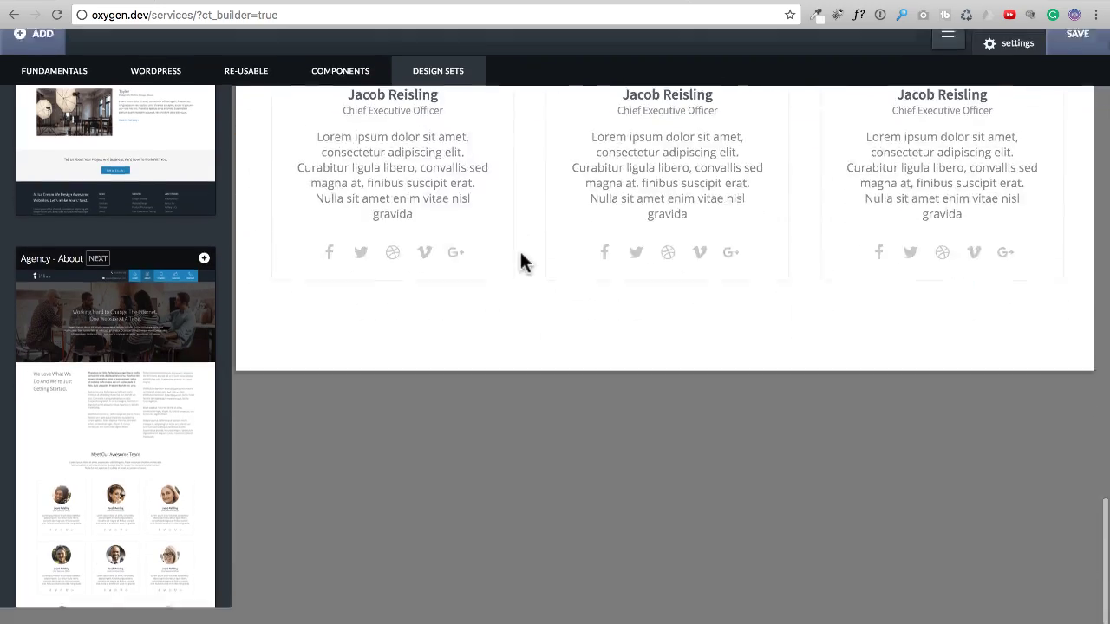
pyautogui.scroll(10, 520, 261)
pyautogui.scroll(4, 520, 252)
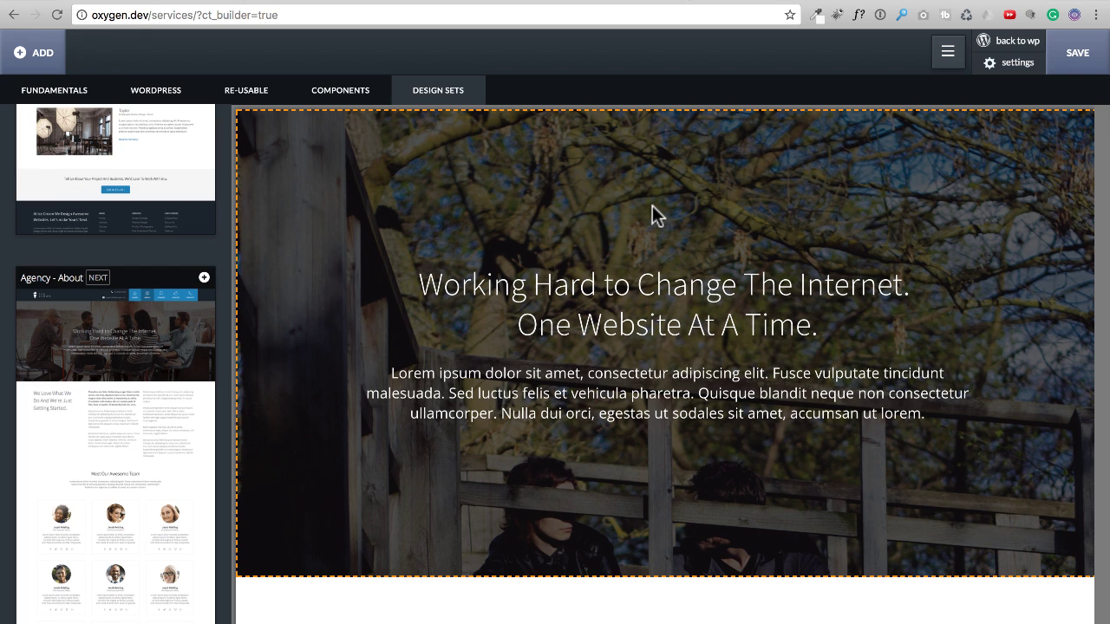
pyautogui.click(947, 54)
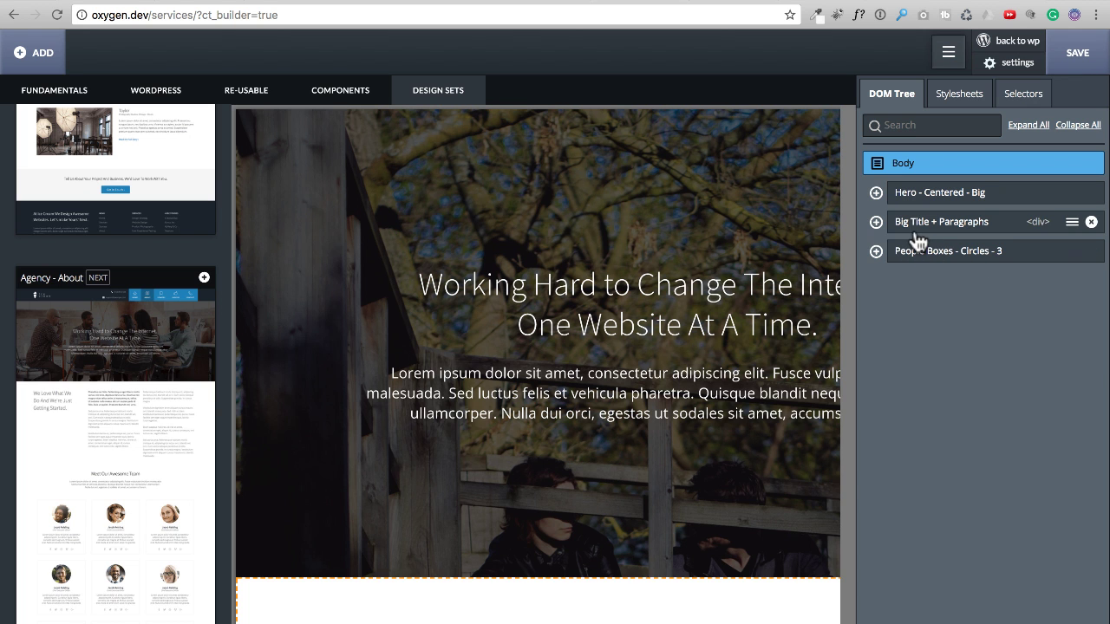
# Move the People Boxes - Circles - 3 section above the Big Title + Paragraphs section
pyautogui.scroll(-6, 512, 407)
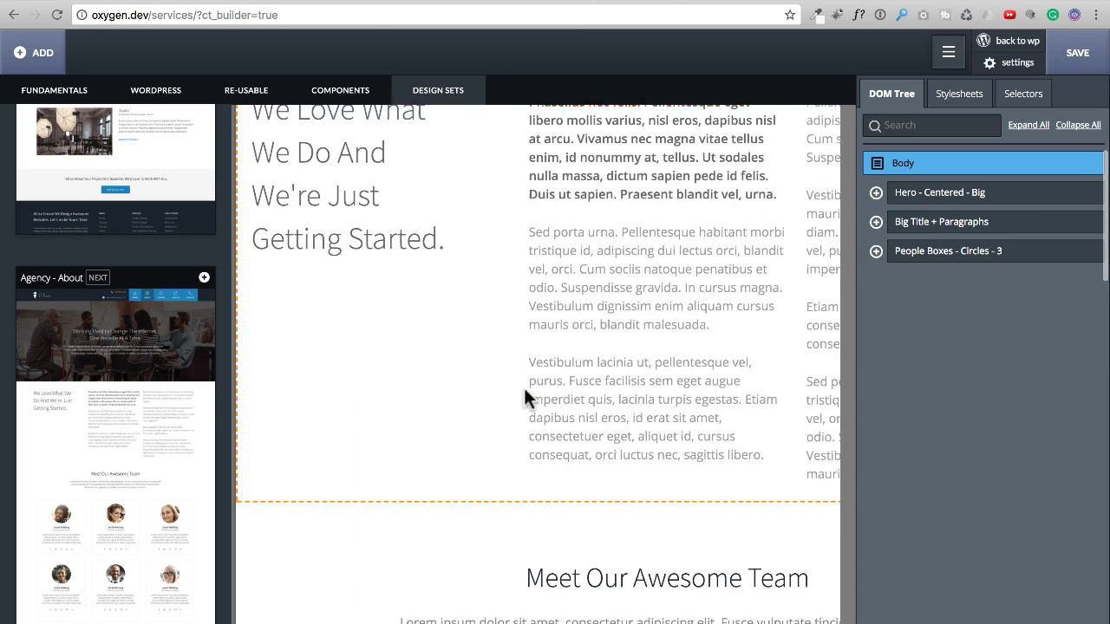
pyautogui.scroll(-5, 524, 397)
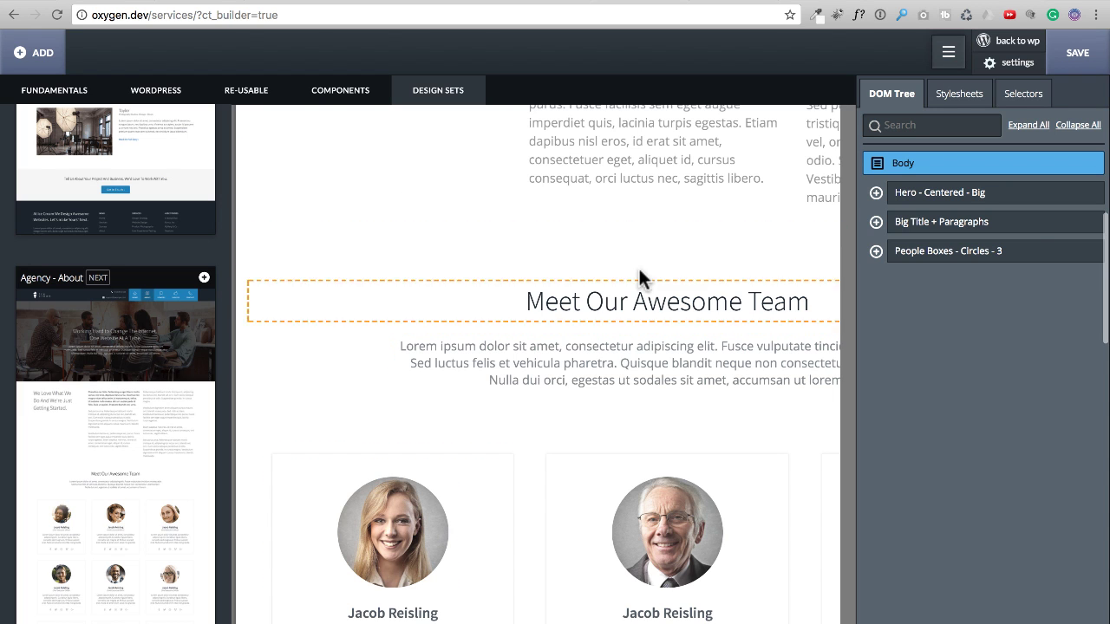
pyautogui.moveTo(928, 256); pyautogui.dragTo(930, 222)
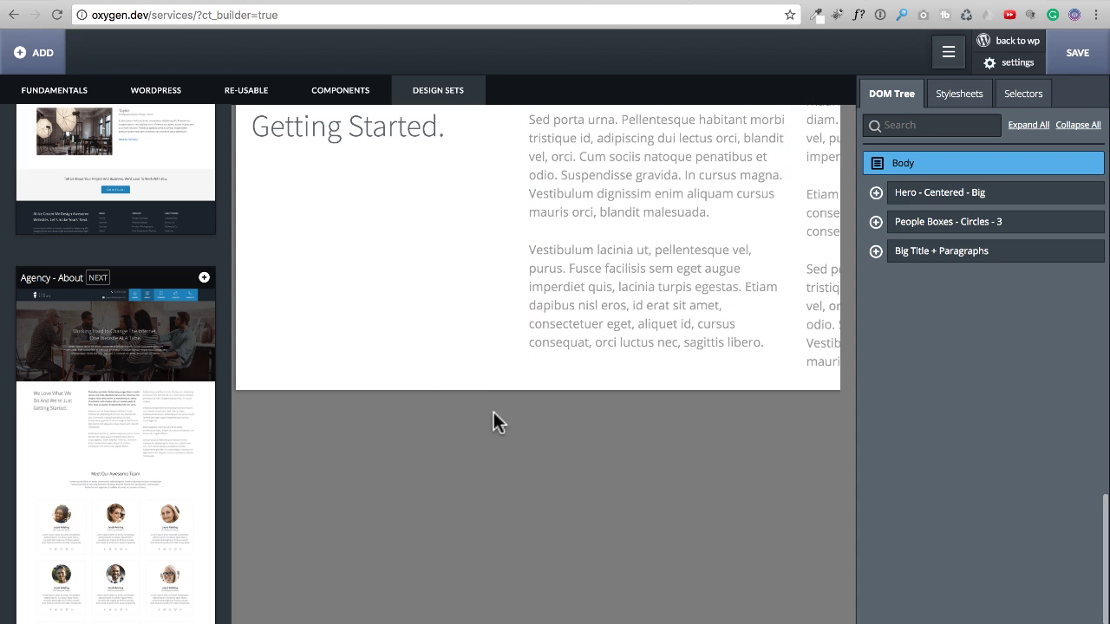
# Move the People Boxes - Circles - 3 section back below the Big Title + Paragraphs section
pyautogui.scroll(10, 493, 412)
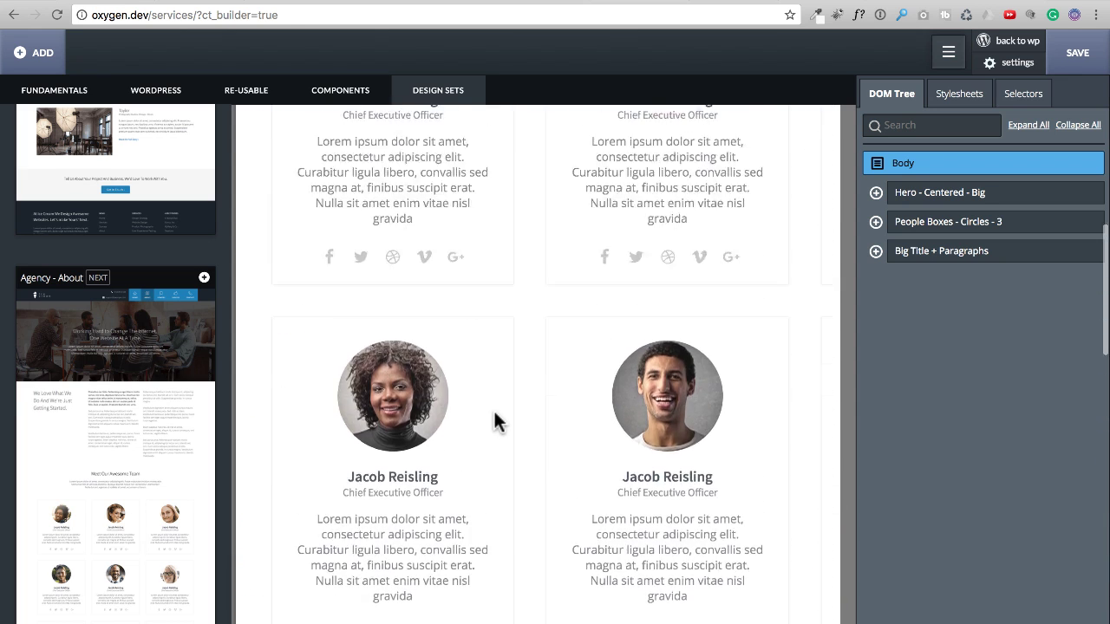
pyautogui.scroll(6, 493, 408)
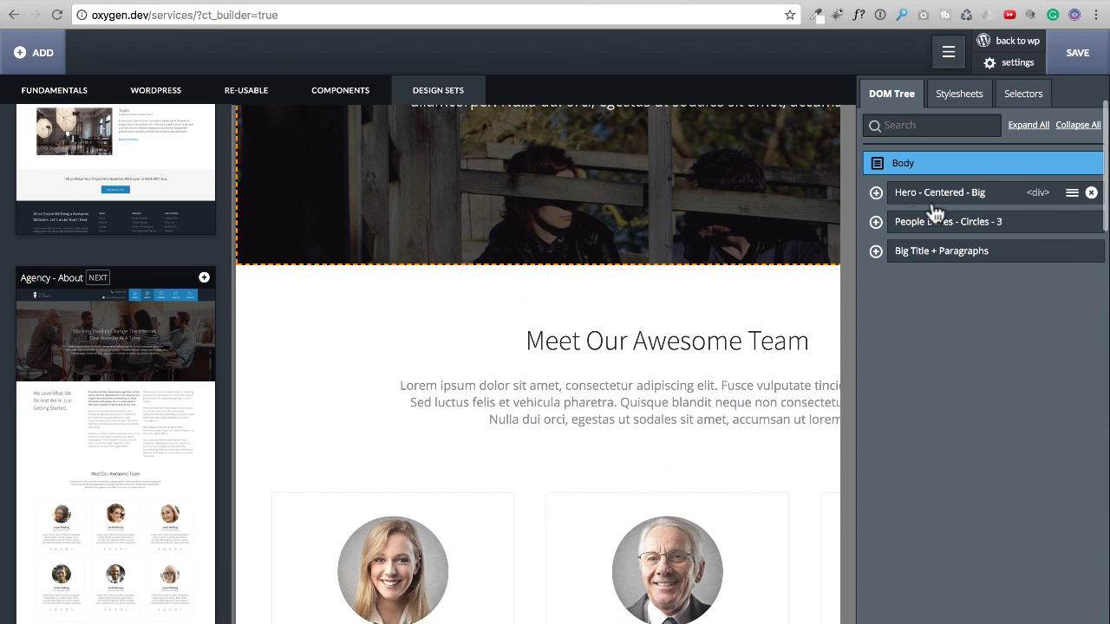
pyautogui.moveTo(991, 222); pyautogui.dragTo(909, 262)
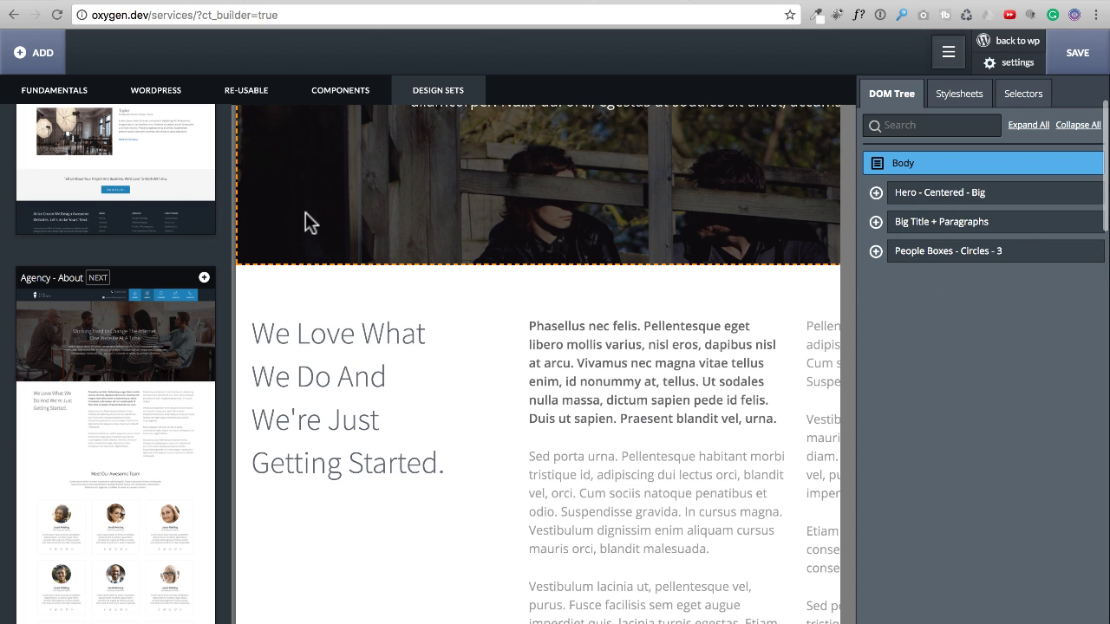
pyautogui.scroll(4, 414, 239)
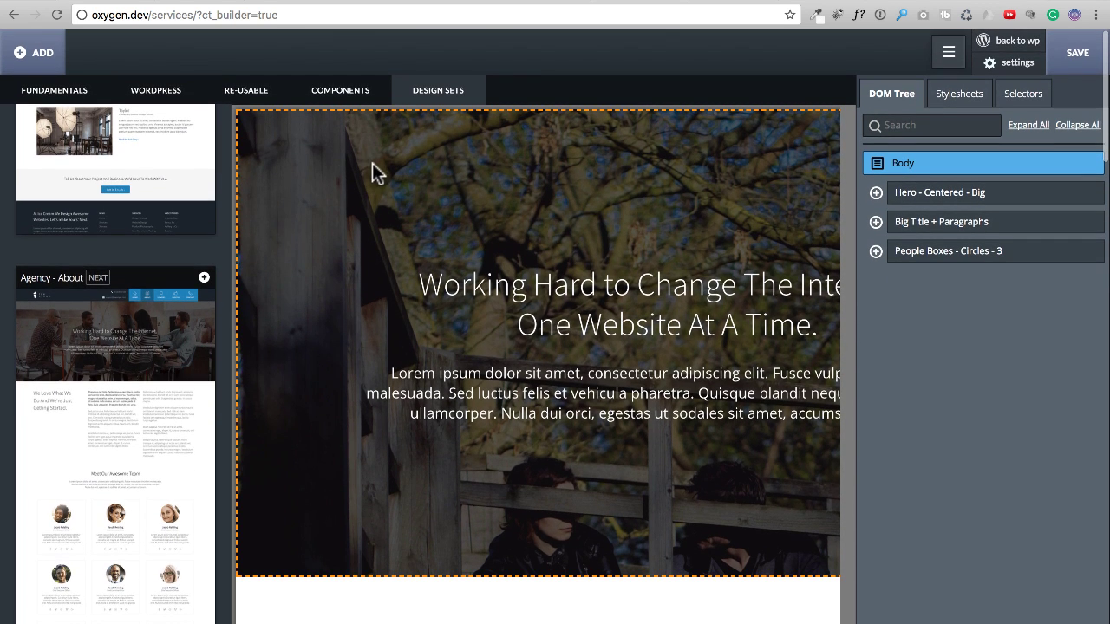
# Insert the re-usable Footer into the page as a single element and check its placement
pyautogui.click(230, 95)
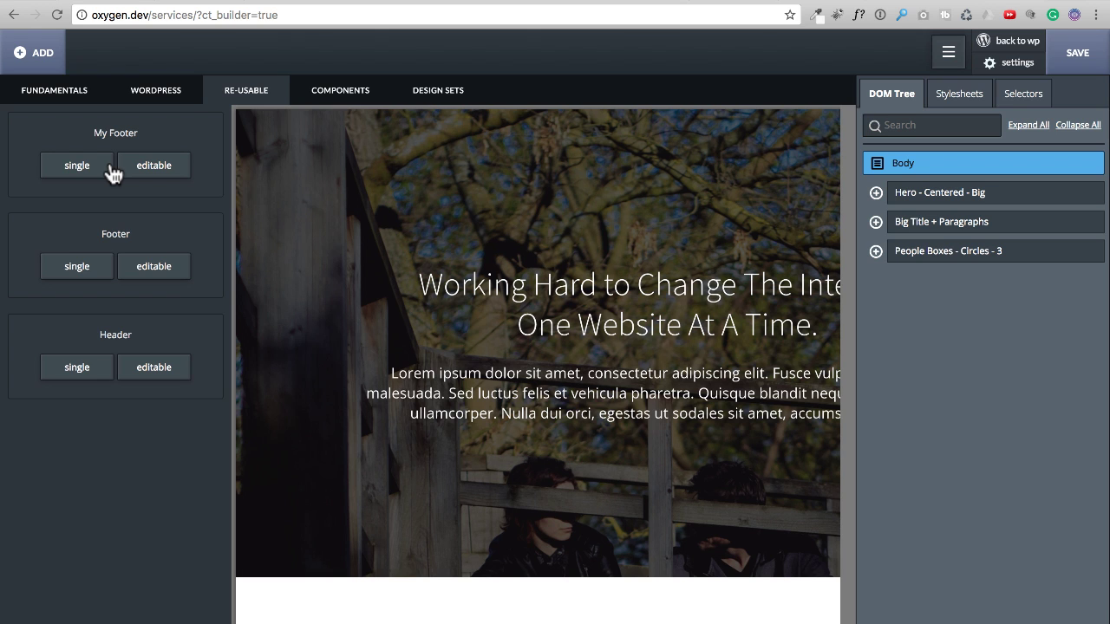
pyautogui.click(76, 265)
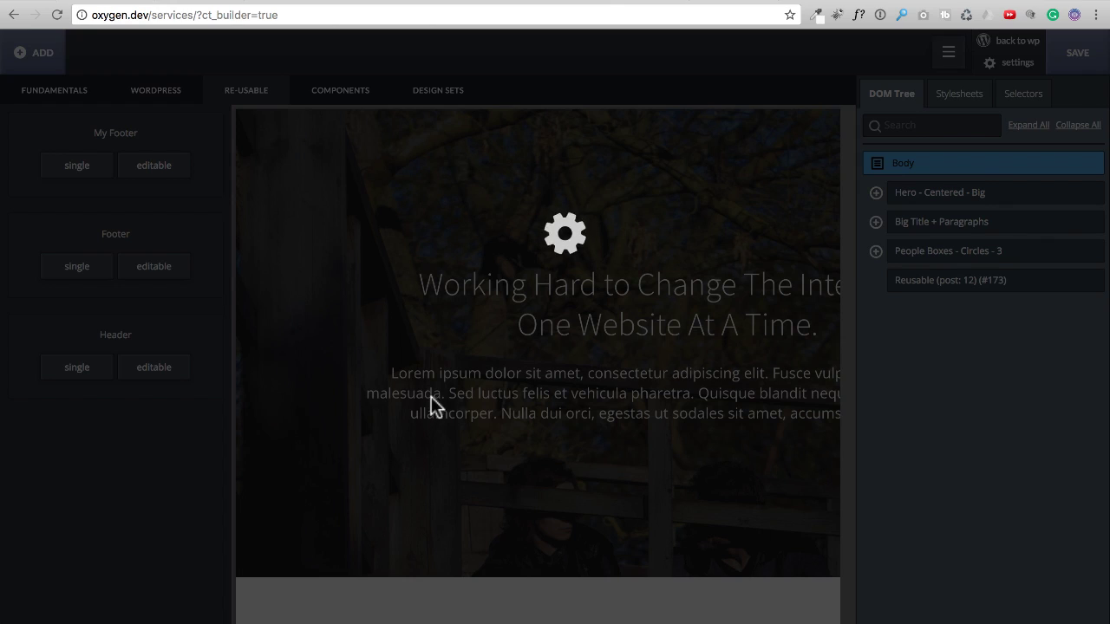
pyautogui.scroll(-15, 439, 373)
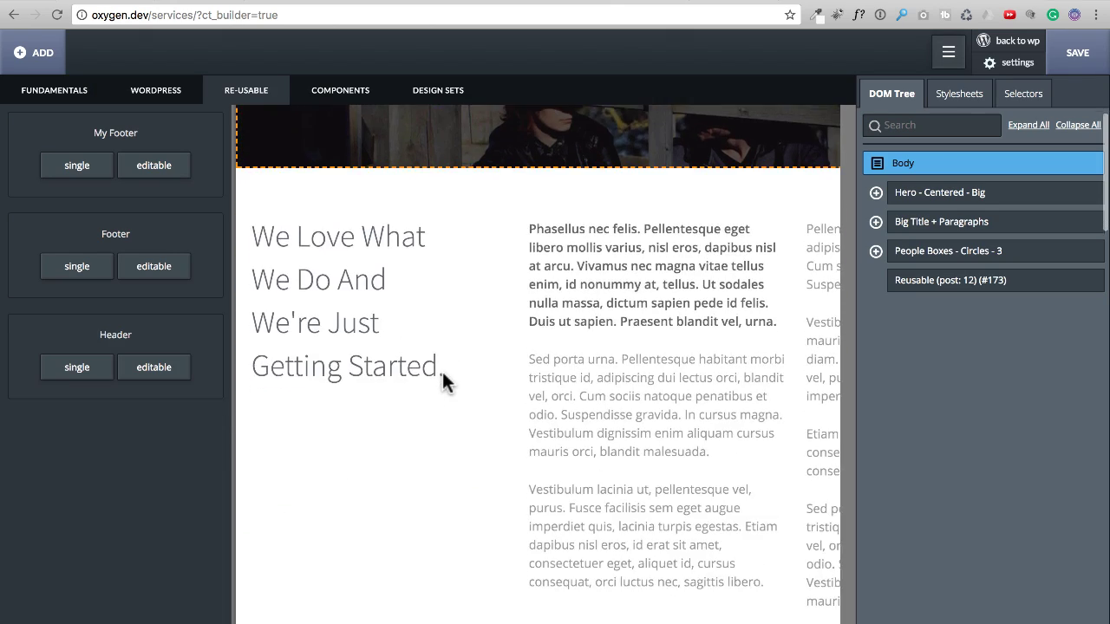
pyautogui.scroll(5, 438, 364)
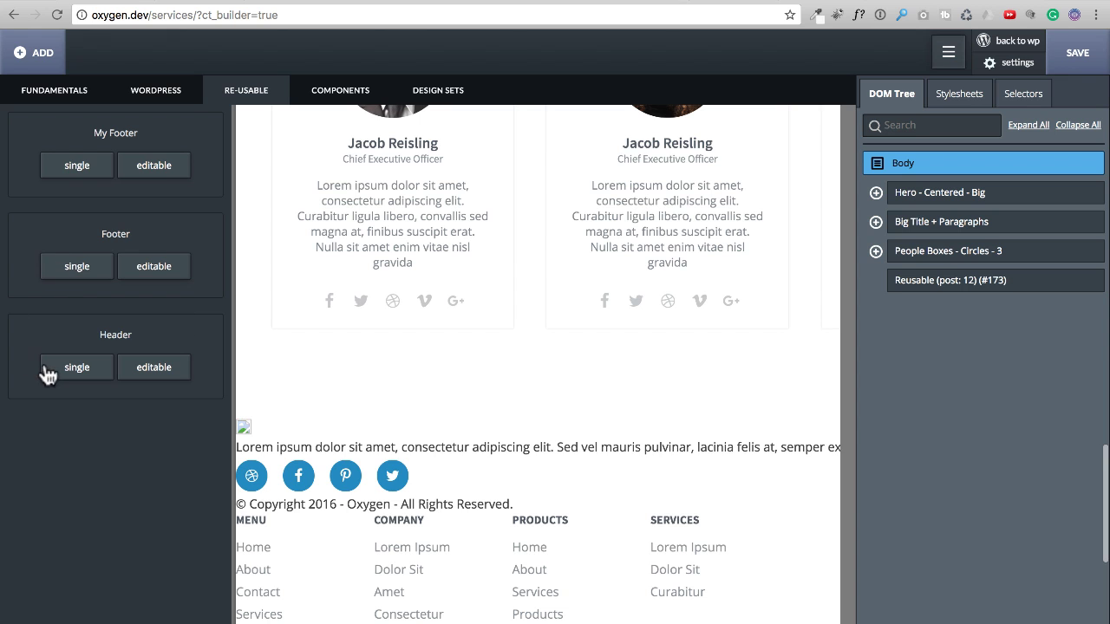
# Insert the re-usable Header as a single element and move it above the Hero - Centered - Big section
pyautogui.click(81, 368)
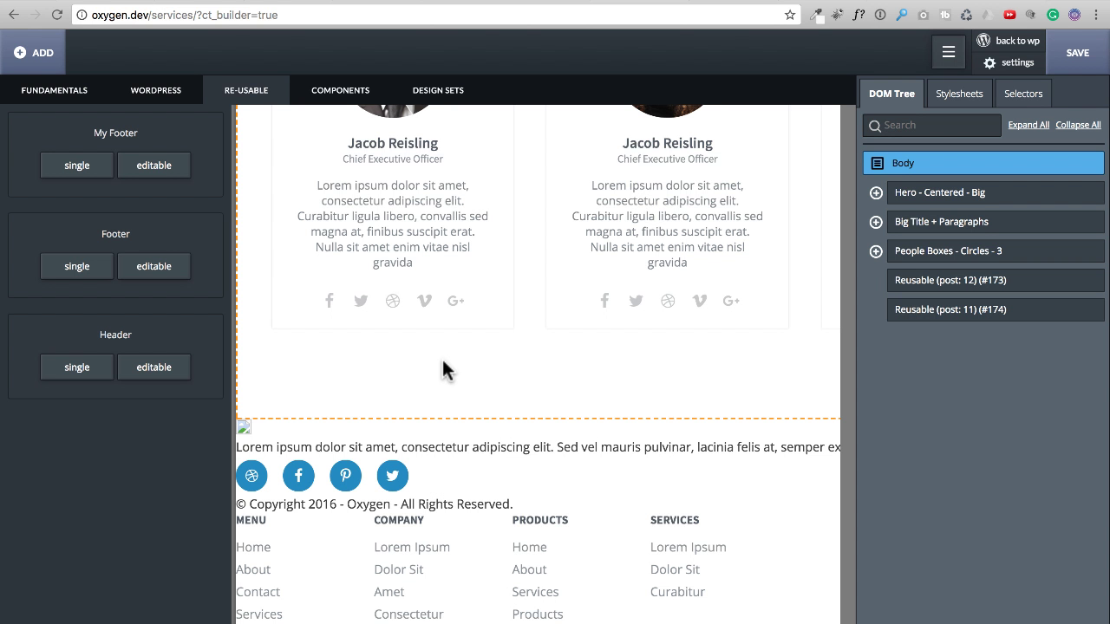
pyautogui.scroll(-6, 443, 367)
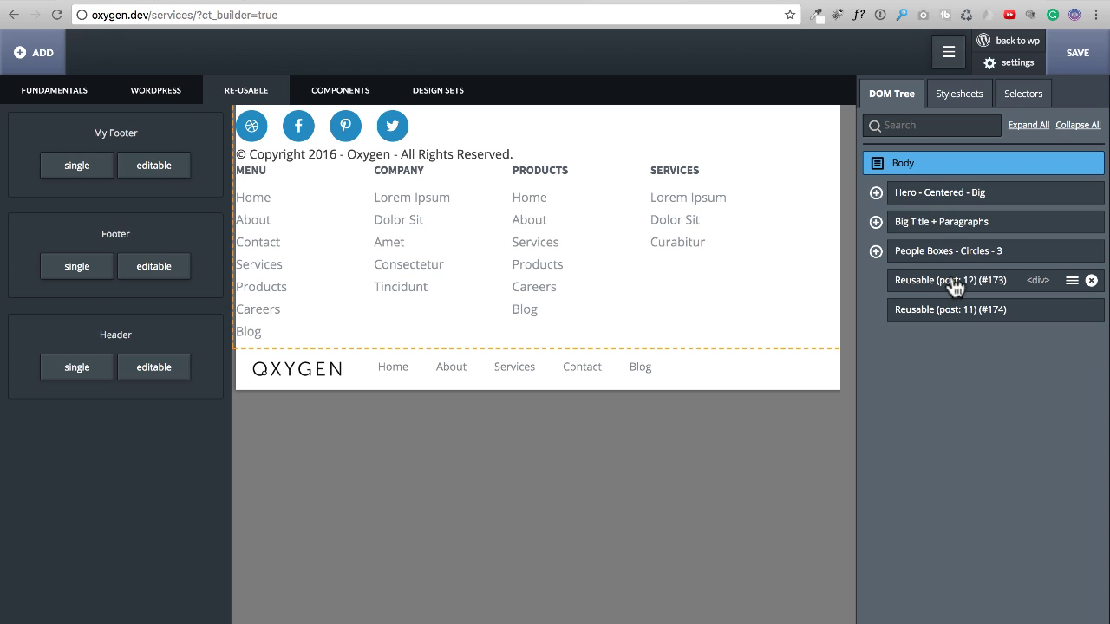
pyautogui.moveTo(955, 319); pyautogui.dragTo(954, 196)
pyautogui.scroll(5, 507, 316)
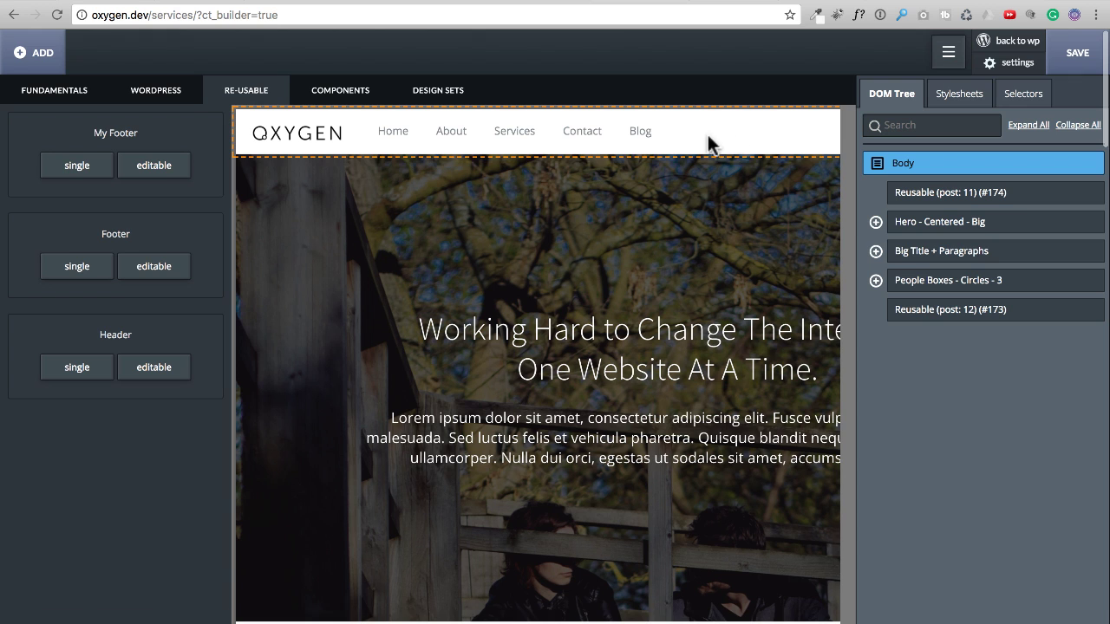
# Open the hero section's heading for inline text editing and leave the text editor
pyautogui.scroll(-2, 574, 293)
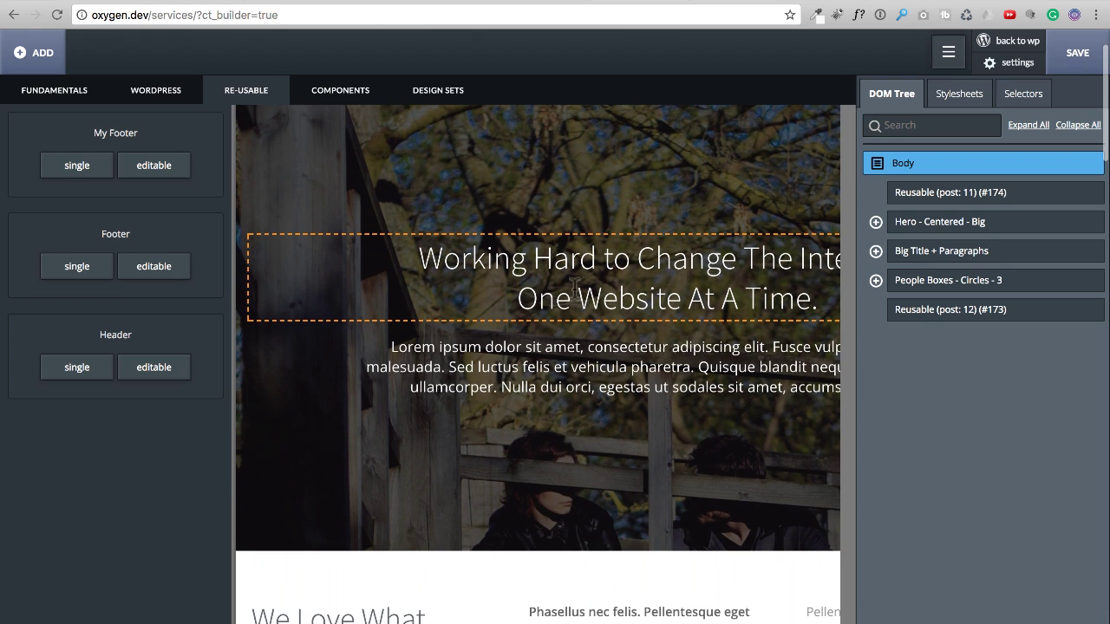
pyautogui.click(594, 269)
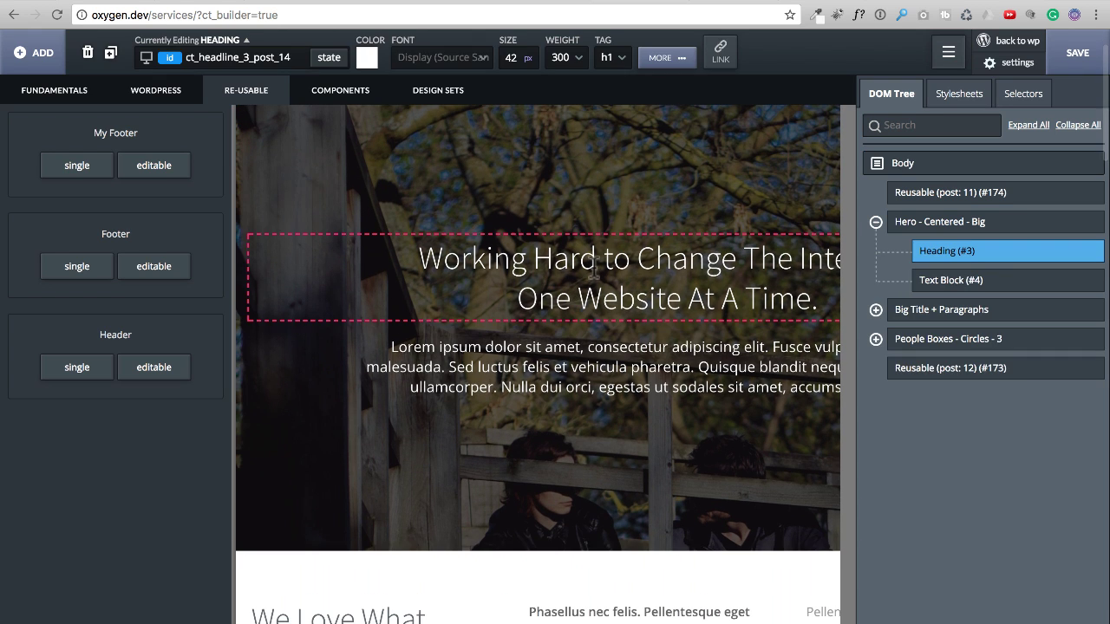
pyautogui.click(599, 260)
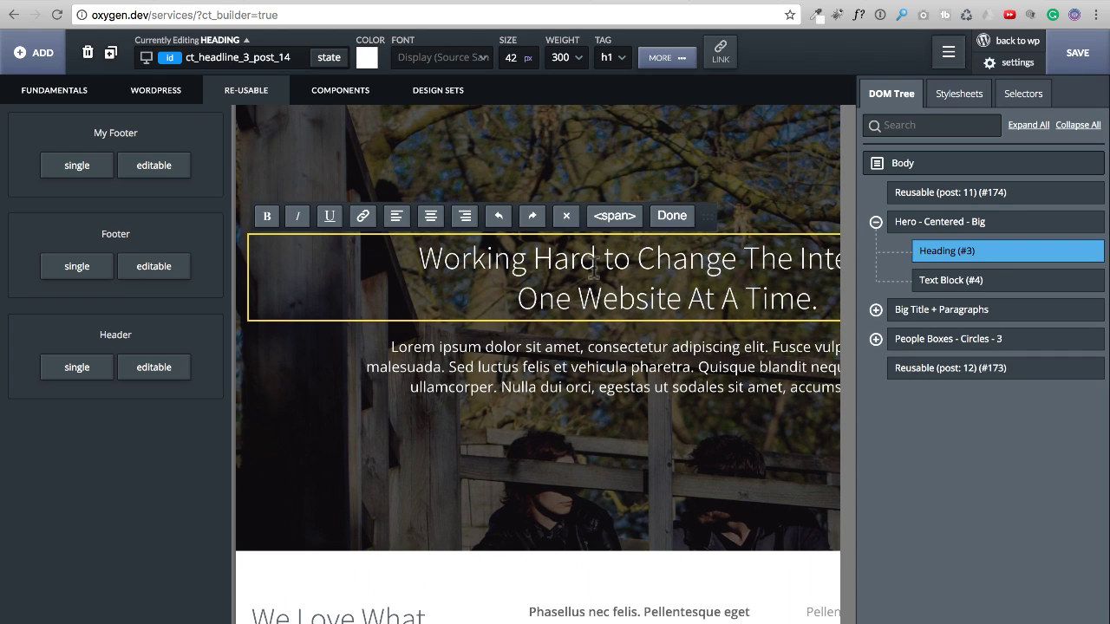
pyautogui.click(587, 416)
# Open the "Meet Our Awesome Team" heading in the People Boxes section for inline text editing and try selecting its text
pyautogui.scroll(-10, 590, 407)
pyautogui.scroll(-8, 595, 394)
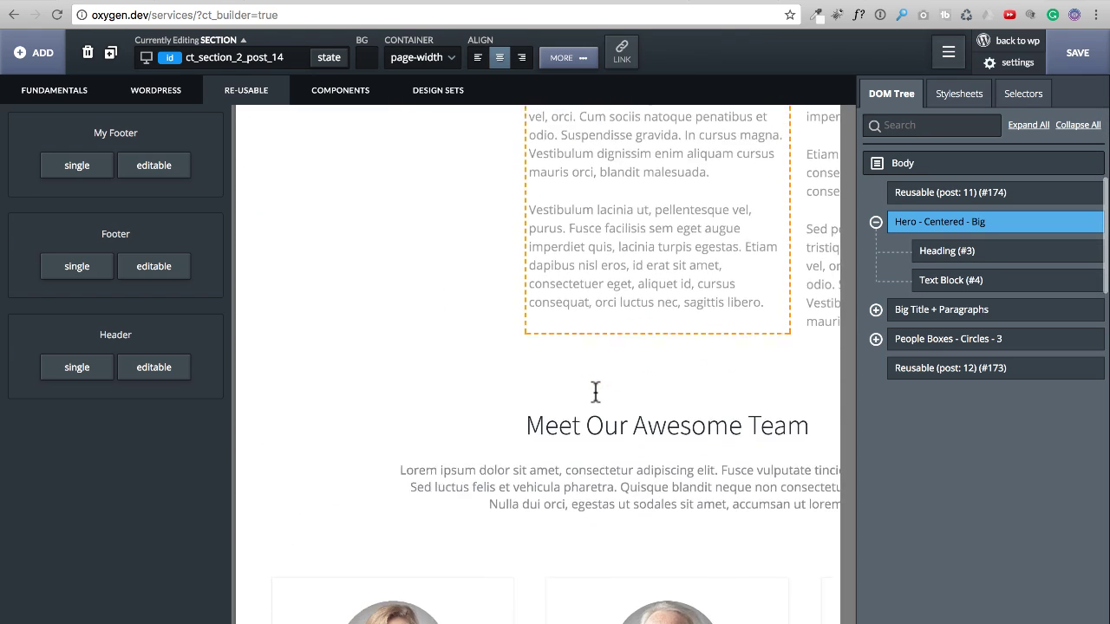
pyautogui.scroll(5, 595, 391)
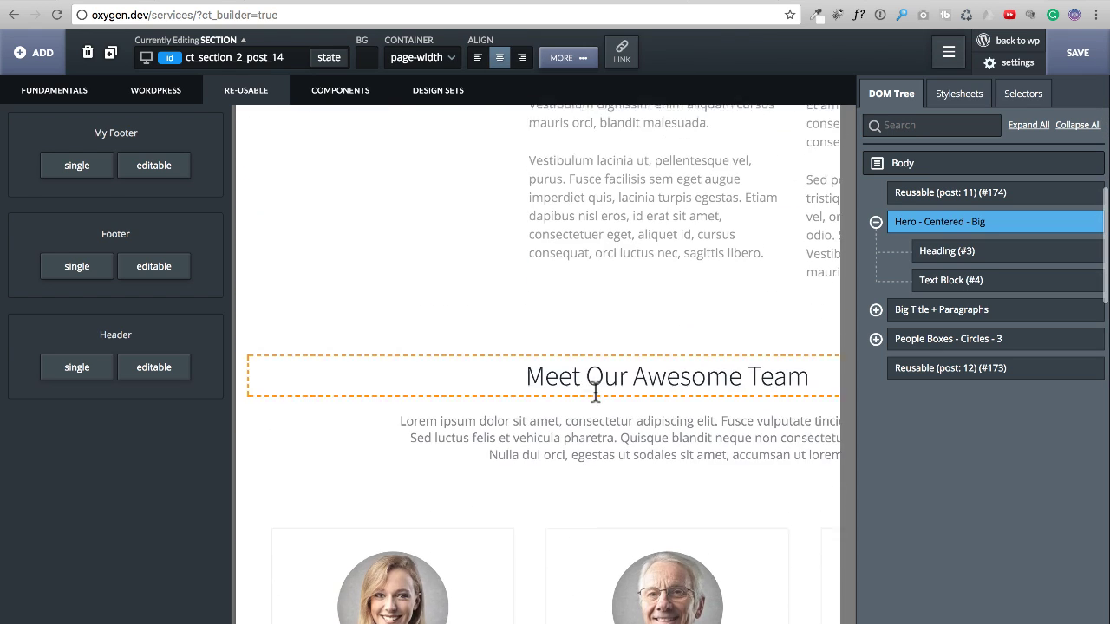
pyautogui.scroll(-1, 595, 364)
pyautogui.click(595, 340)
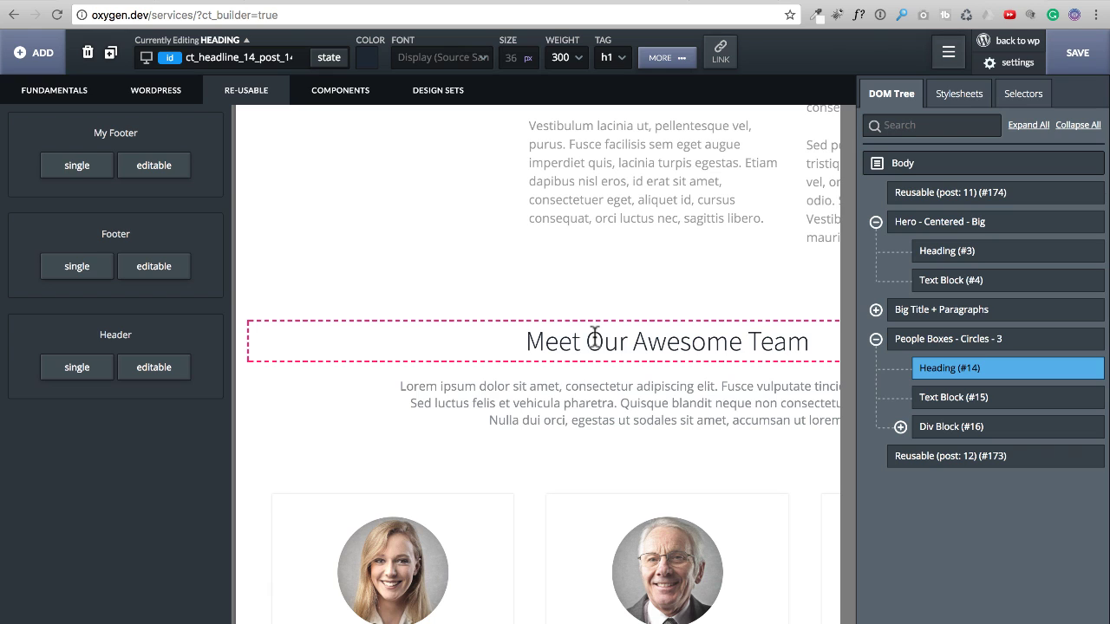
pyautogui.doubleClick(595, 340)
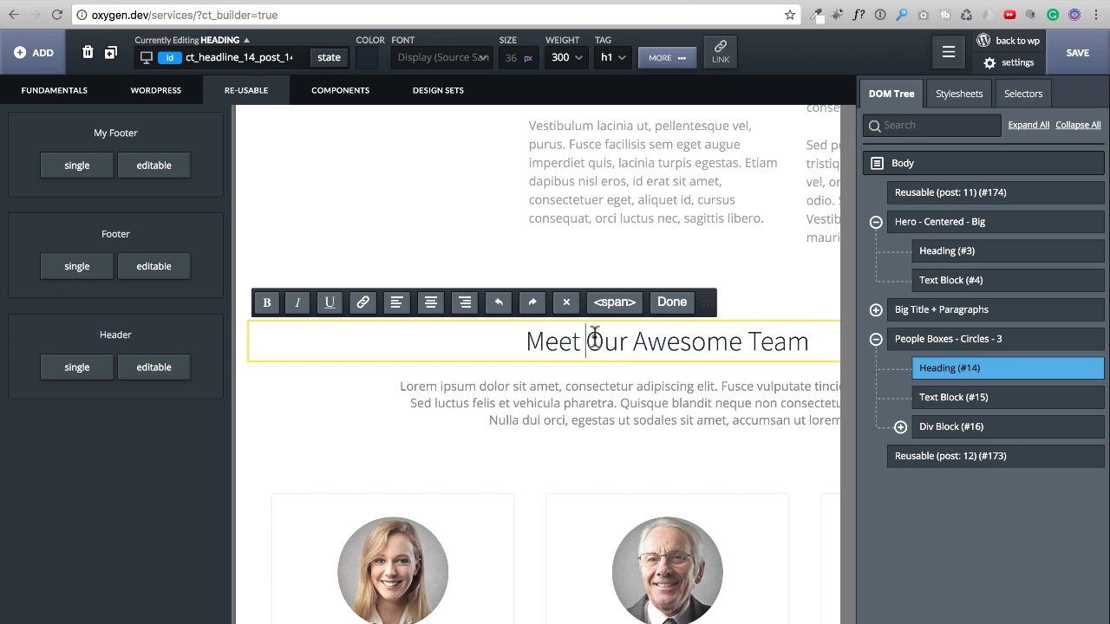
pyautogui.tripleClick(595, 340)
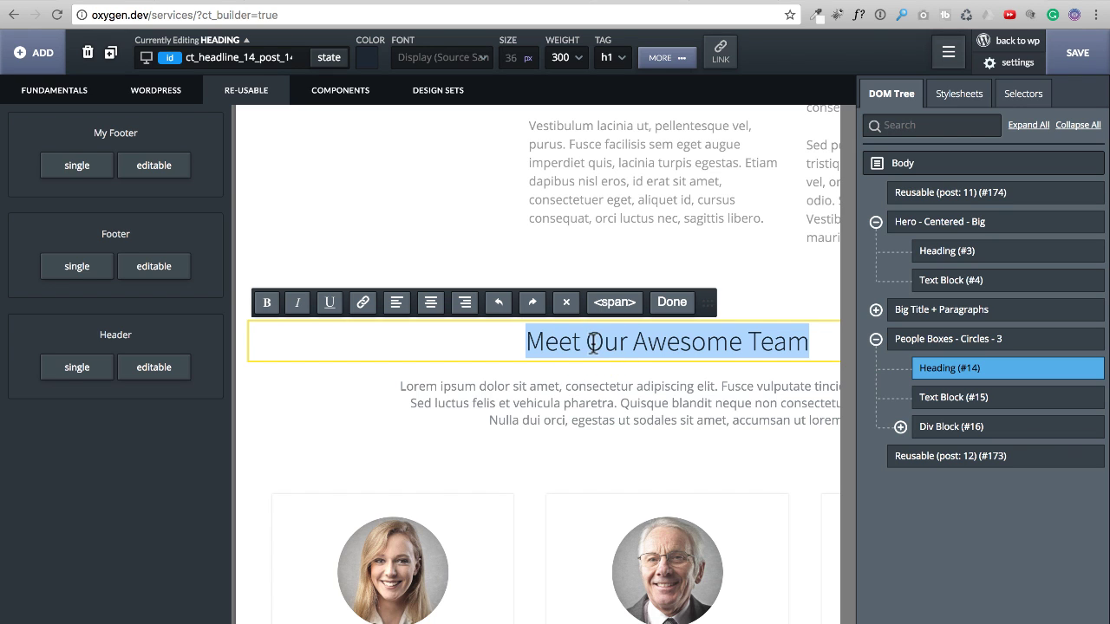
pyautogui.click(593, 342)
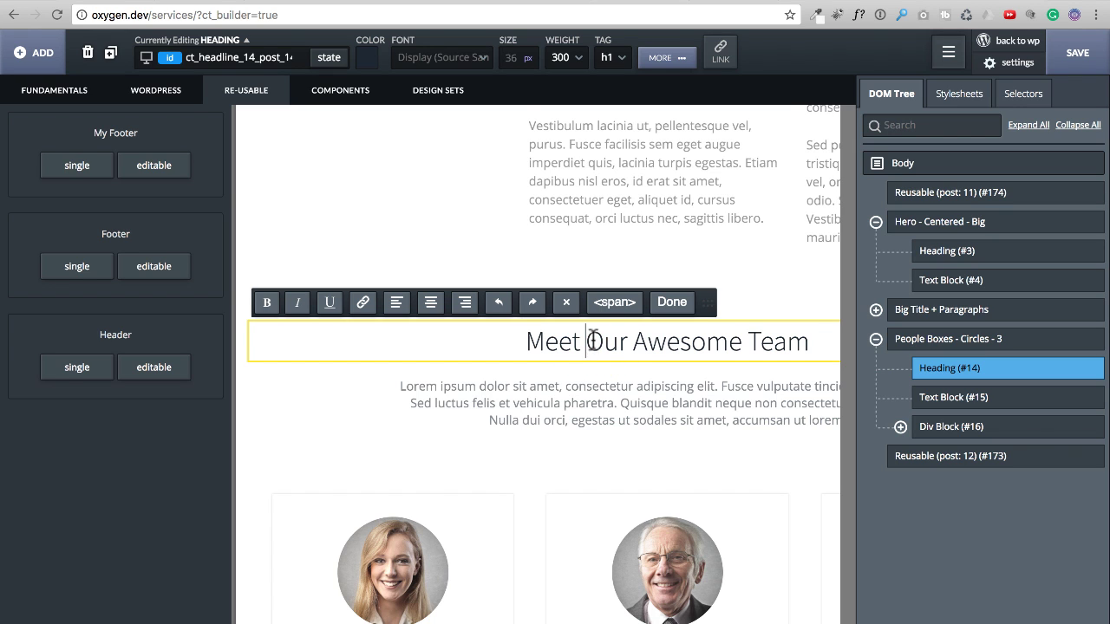
# Set the typography color of the "Meet Our Awesome Team" heading to blue, rgba(58,120,186,1)
pyautogui.click(664, 59)
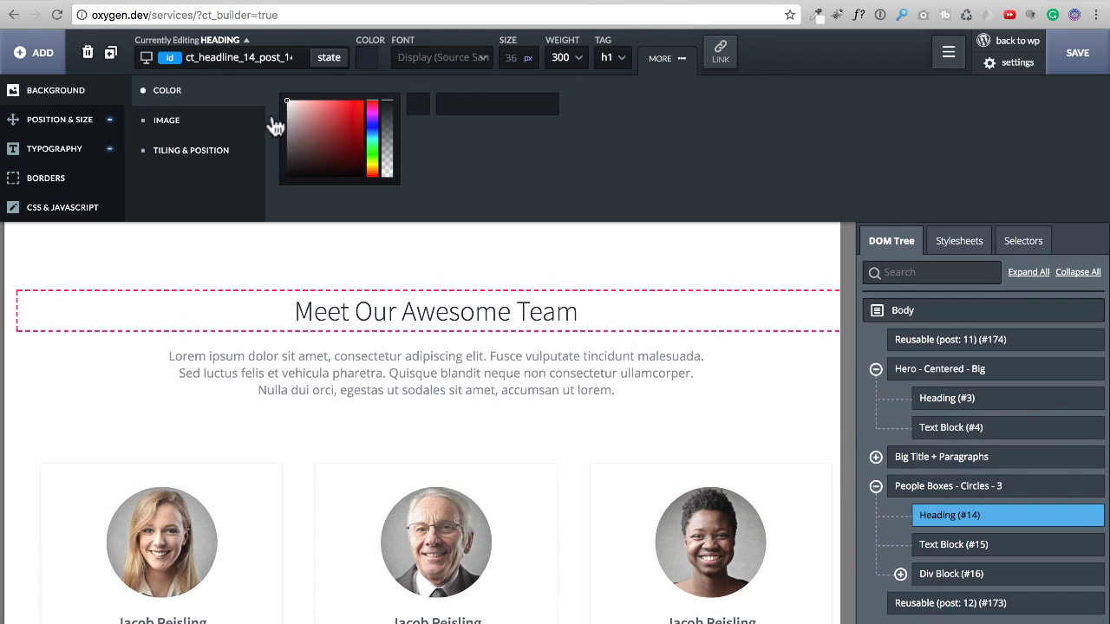
pyautogui.click(11, 150)
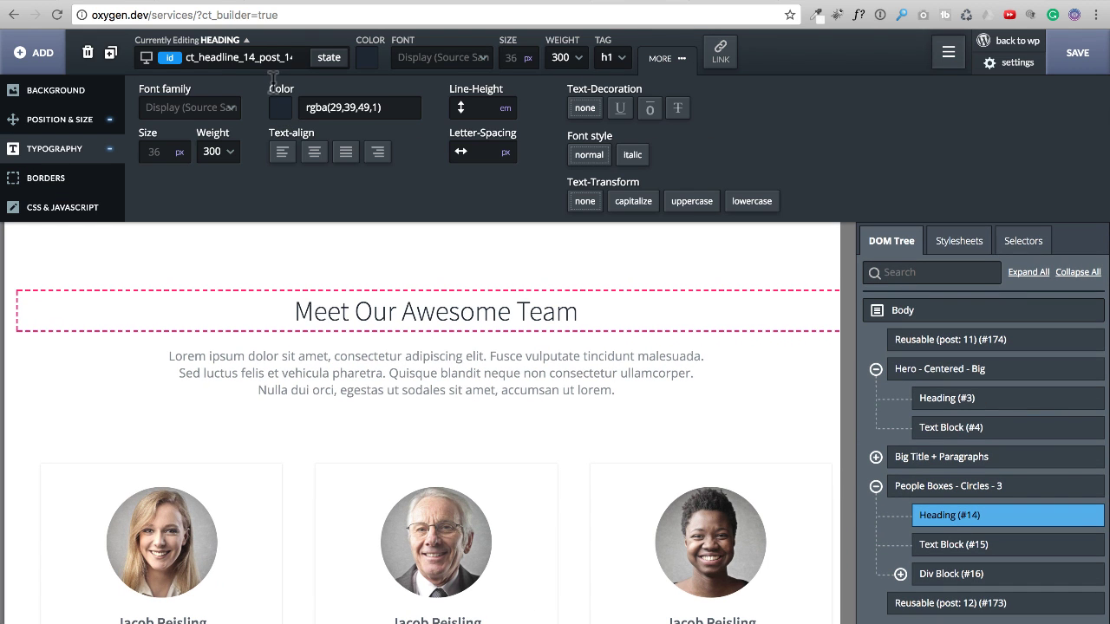
pyautogui.click(278, 109)
pyautogui.moveTo(319, 198); pyautogui.dragTo(330, 175)
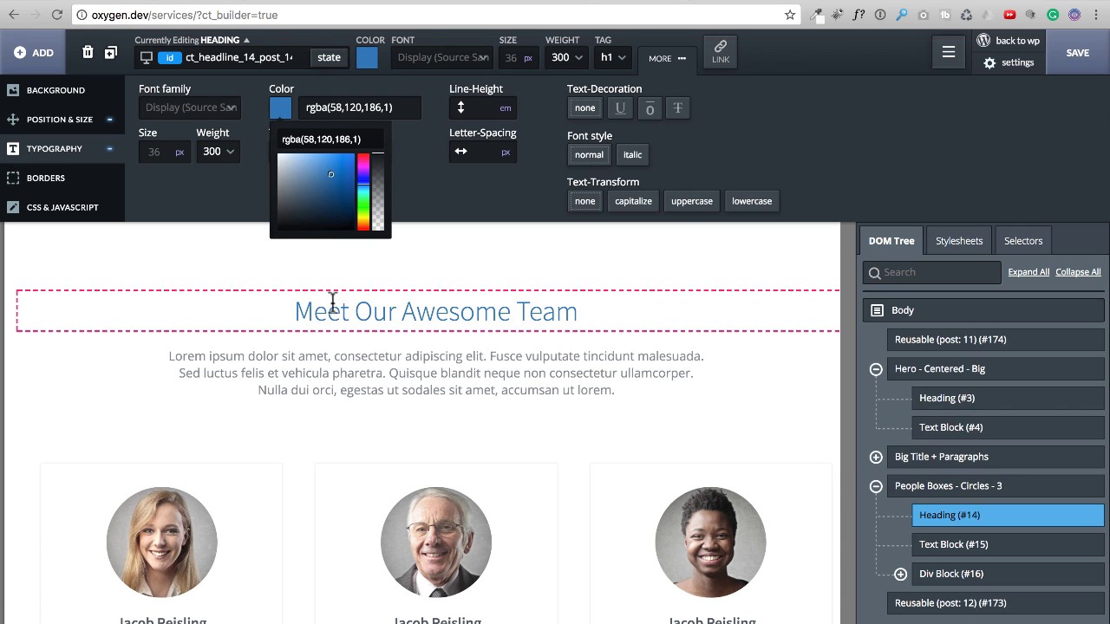
pyautogui.click(418, 162)
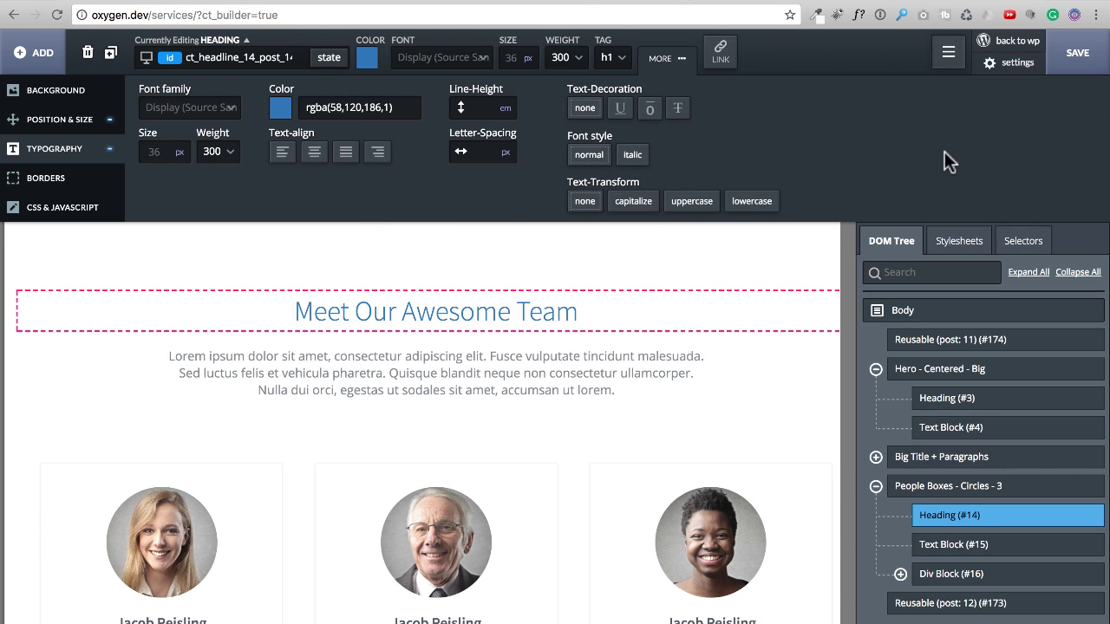
# Hide the DOM tree and the heading's advanced styling options to review the page at full width
pyautogui.click(938, 54)
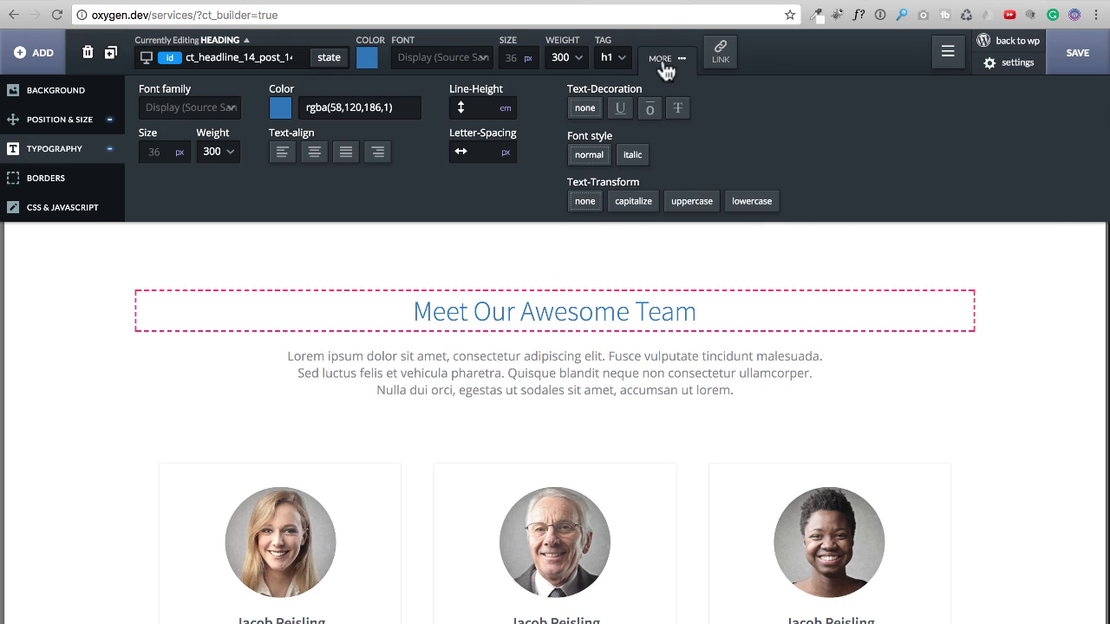
pyautogui.click(664, 58)
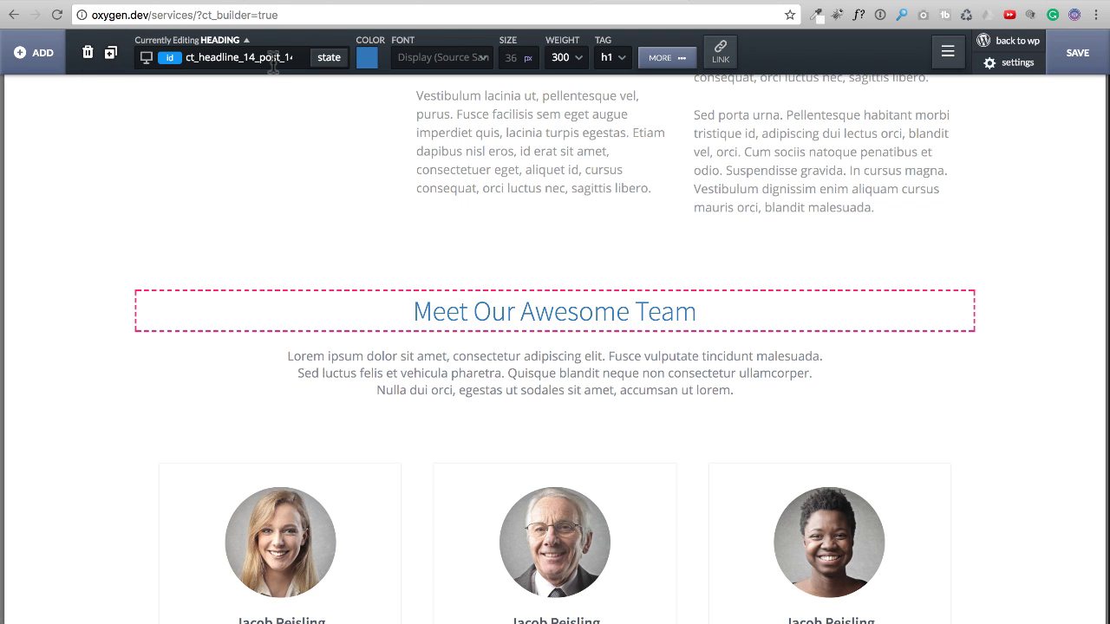
pyautogui.scroll(-12, 535, 210)
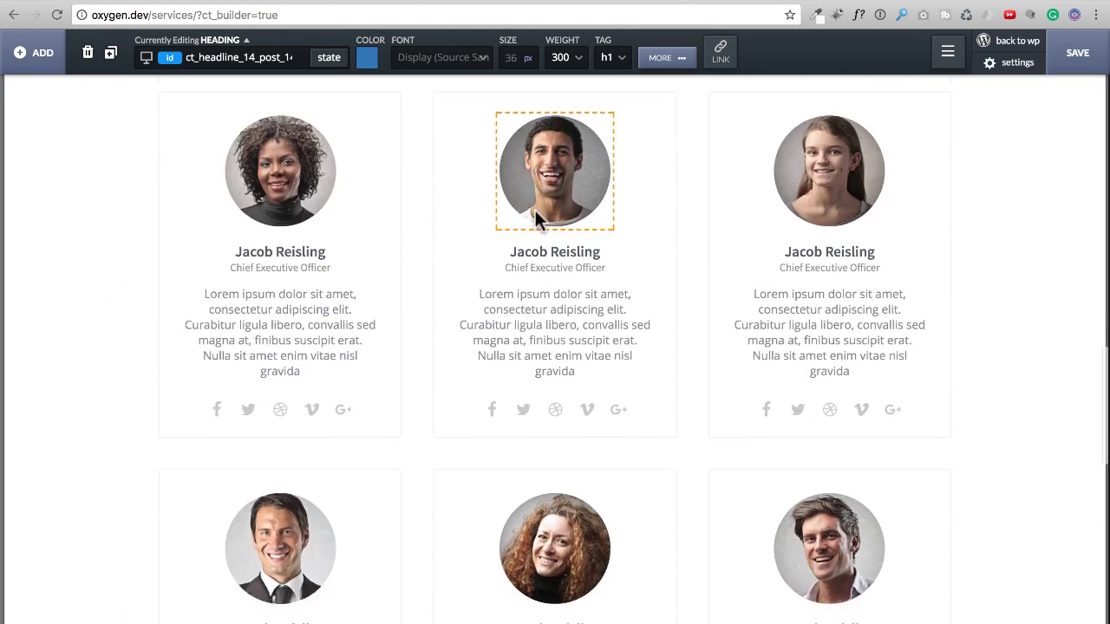
pyautogui.scroll(15, 532, 213)
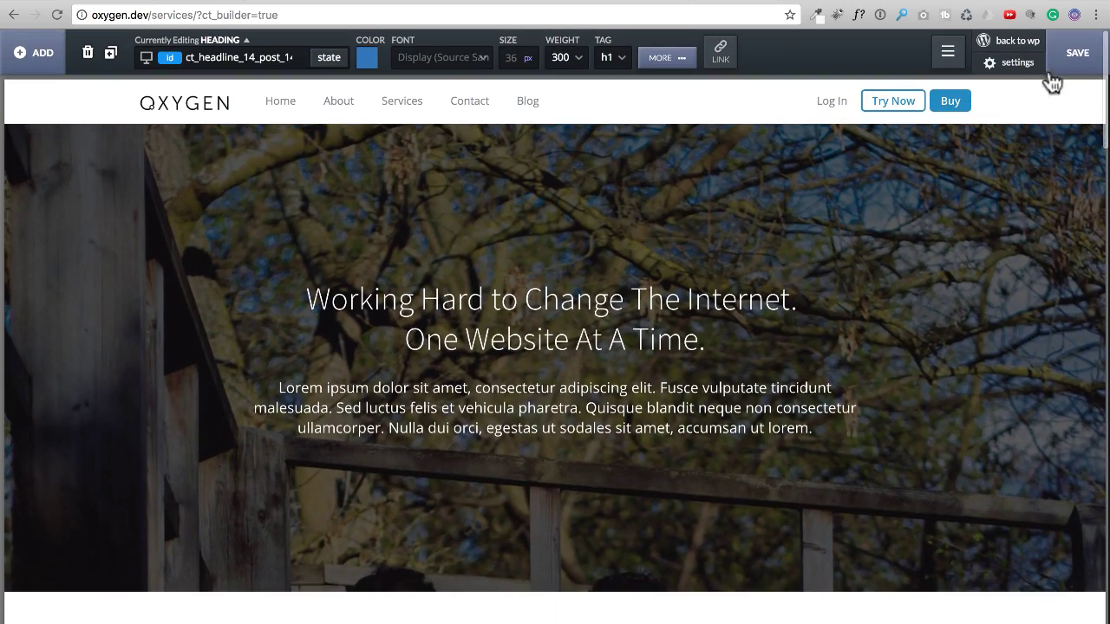
# Save the design, return to WordPress, and review the published Services page from header to footer
pyautogui.click(1078, 54)
pyautogui.click(983, 40)
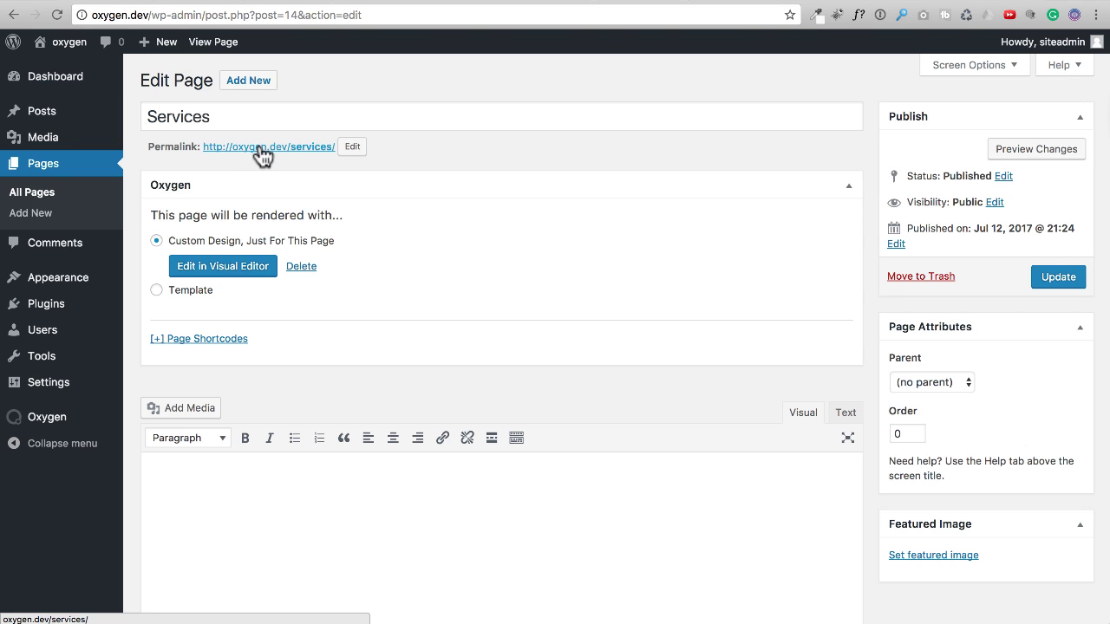
pyautogui.click(260, 148)
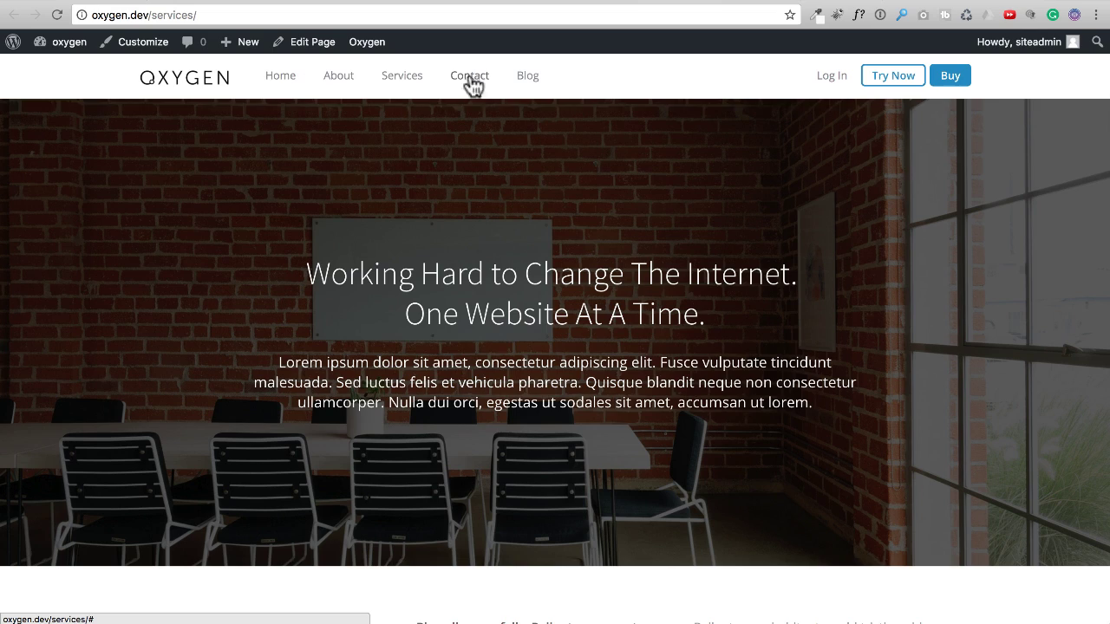
pyautogui.scroll(-15, 755, 87)
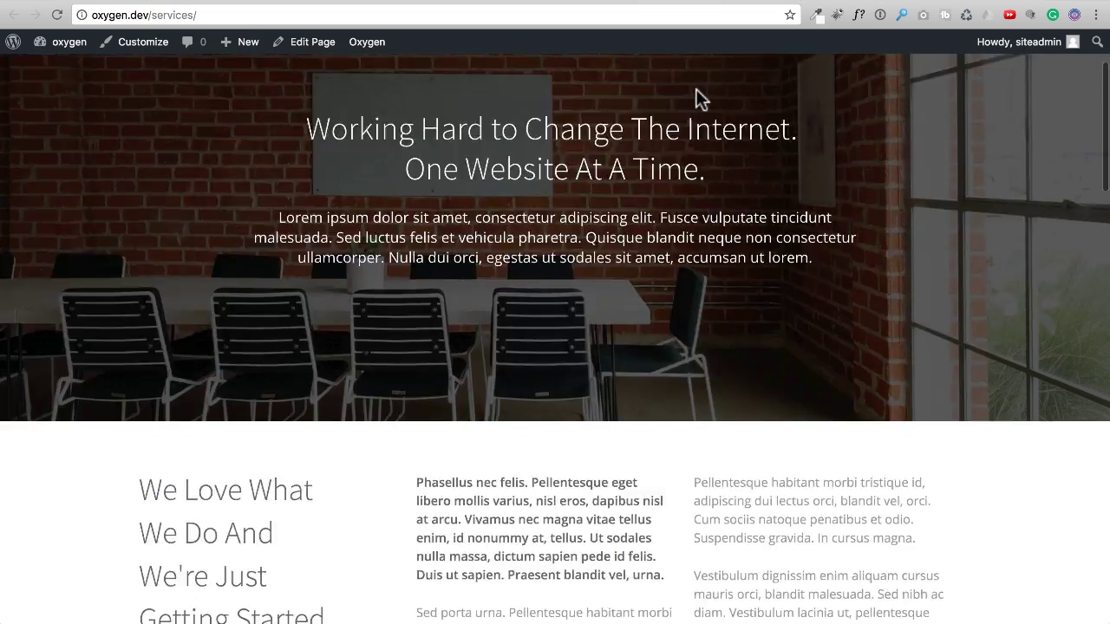
pyautogui.scroll(-10, 661, 96)
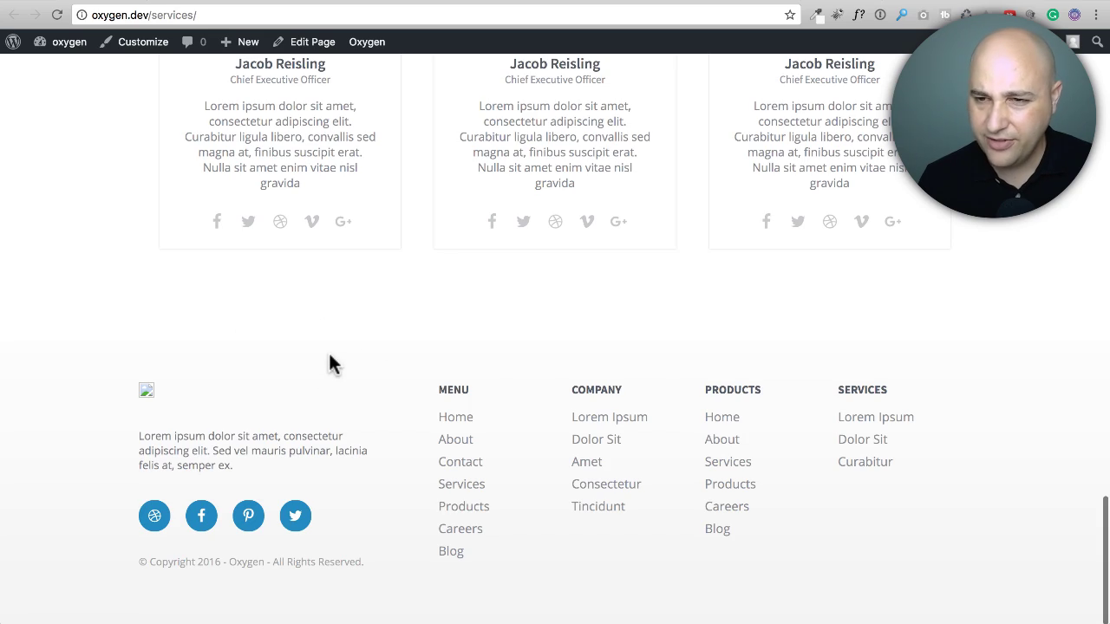
pyautogui.scroll(20, 330, 365)
pyautogui.scroll(3, 330, 355)
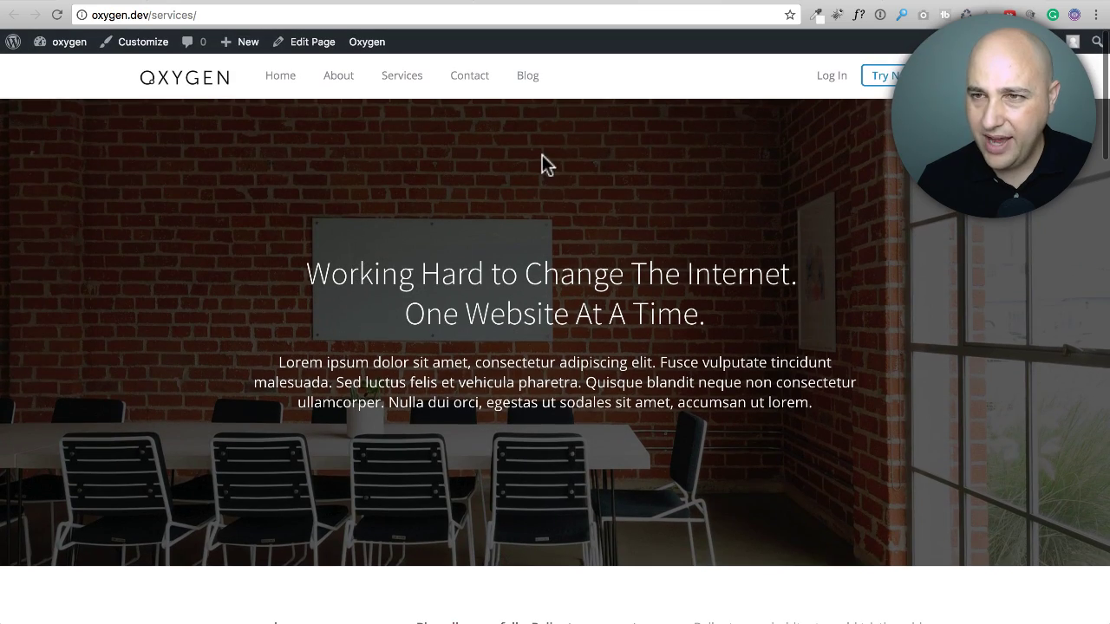
# Deactivate the Oxygen plugin to check the live Services page without it, and reactivate the plugin
pyautogui.click(584, 2)
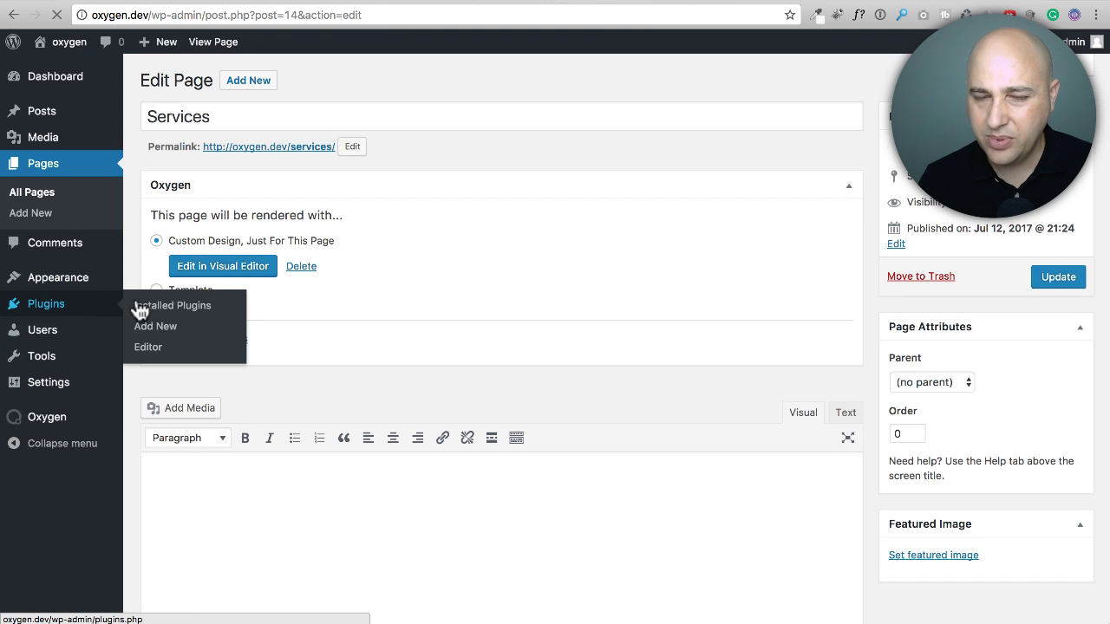
pyautogui.click(137, 307)
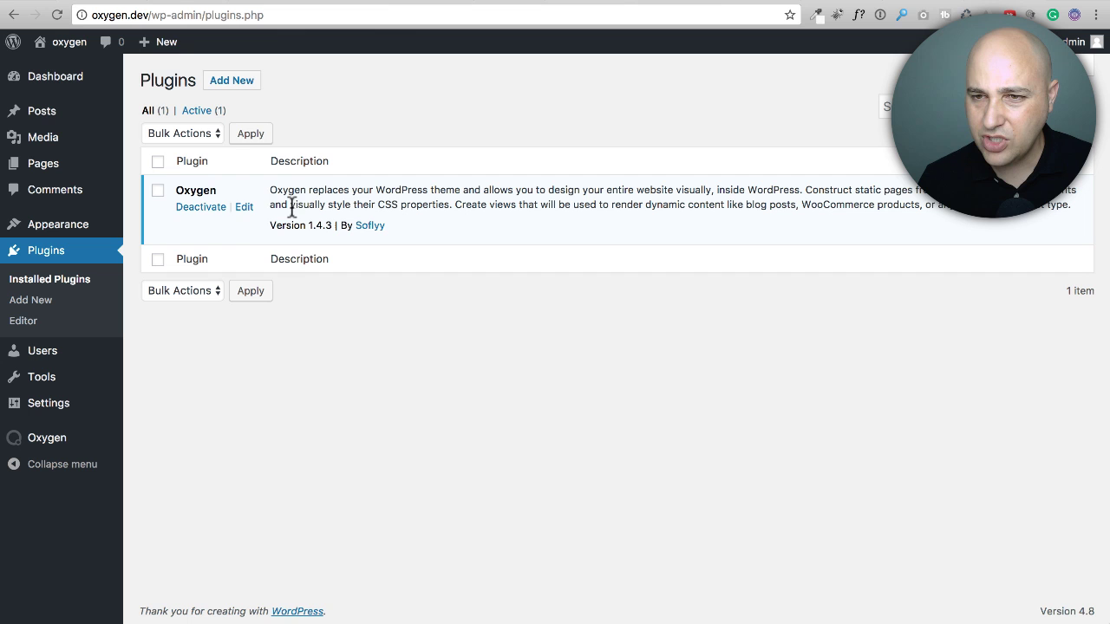
pyautogui.click(215, 207)
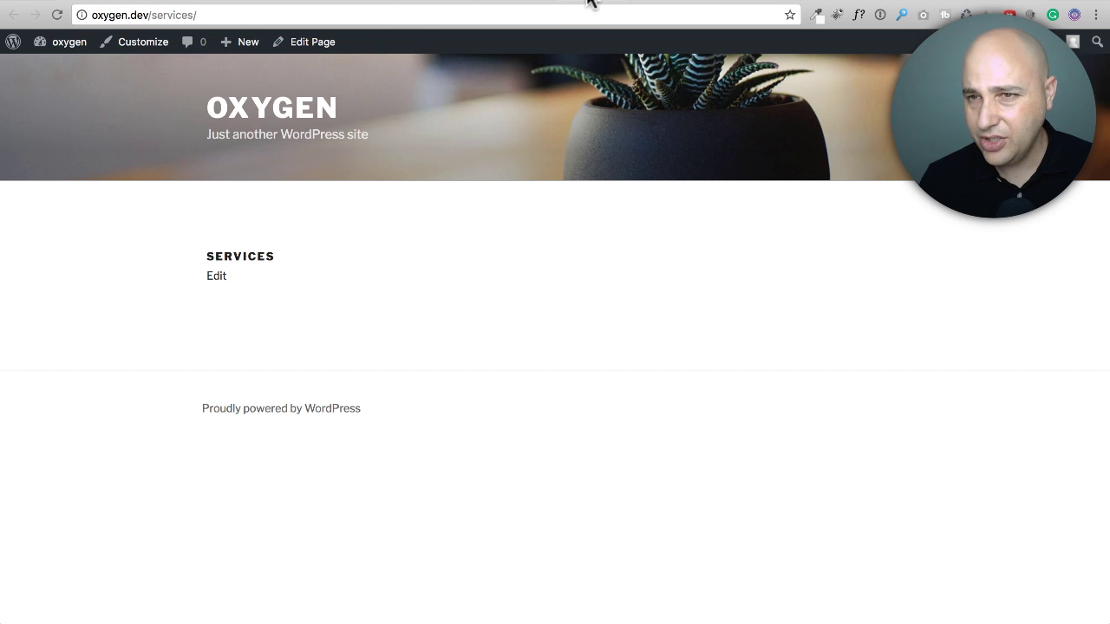
pyautogui.hotkey('ctrl', 'shift', 'Tab')
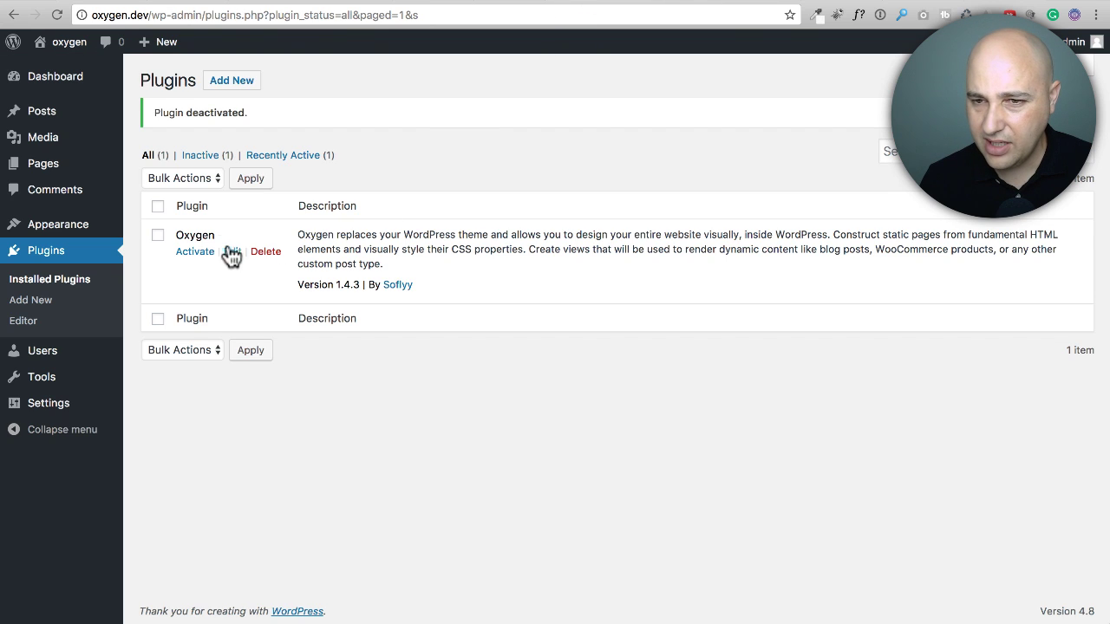
pyautogui.click(196, 252)
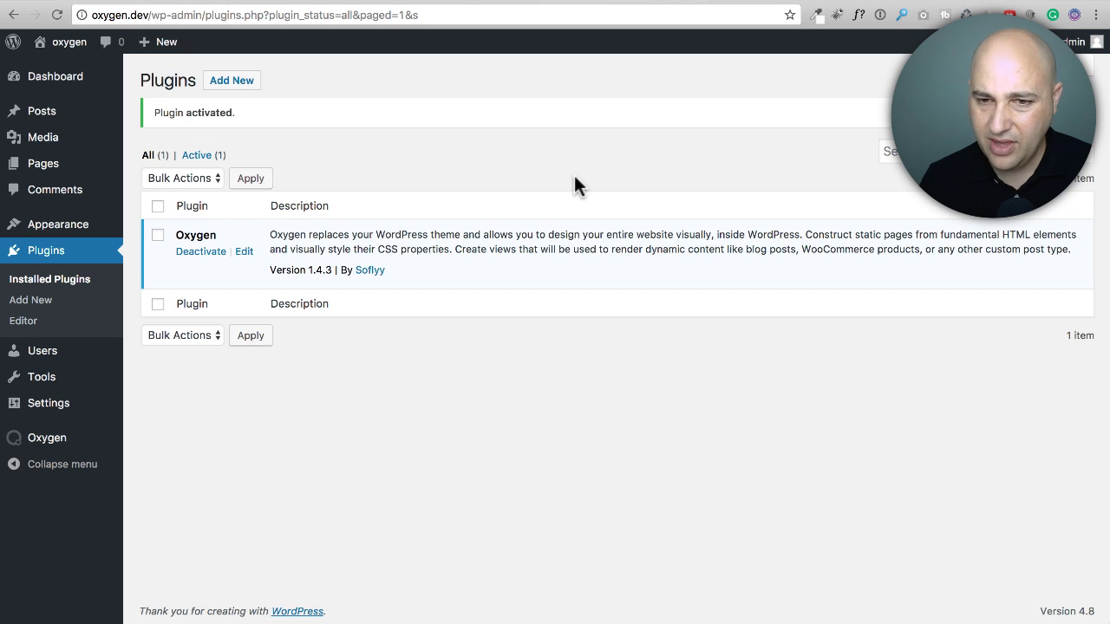
# Switch to the Oxygen website's Learn page and open the documentation under How-Tos & Docs
pyautogui.click(839, 2)
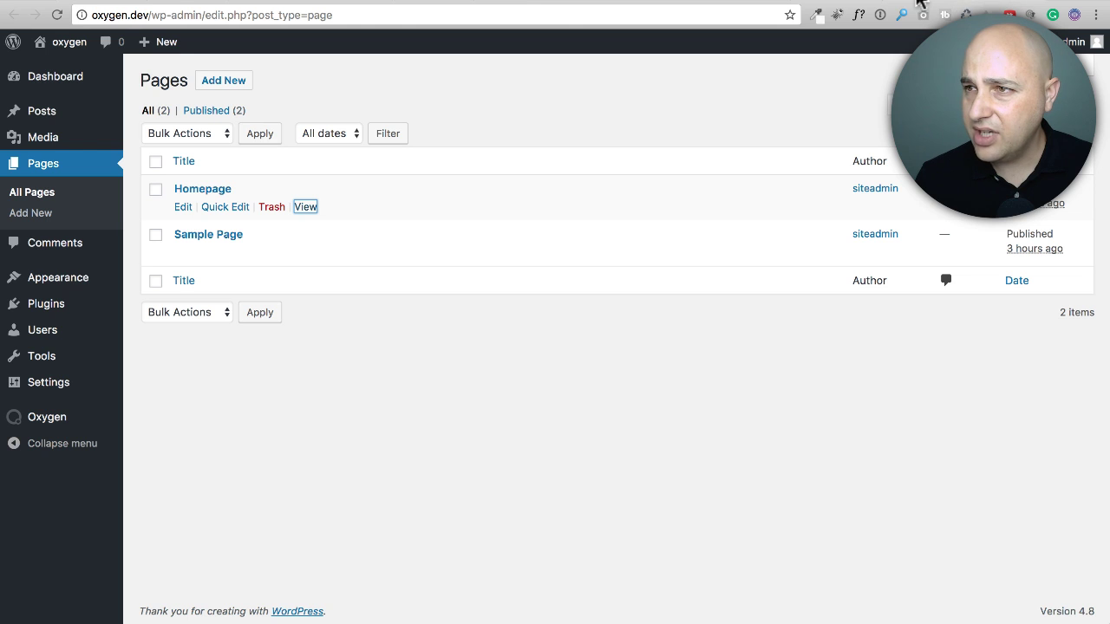
pyautogui.click(517, 4)
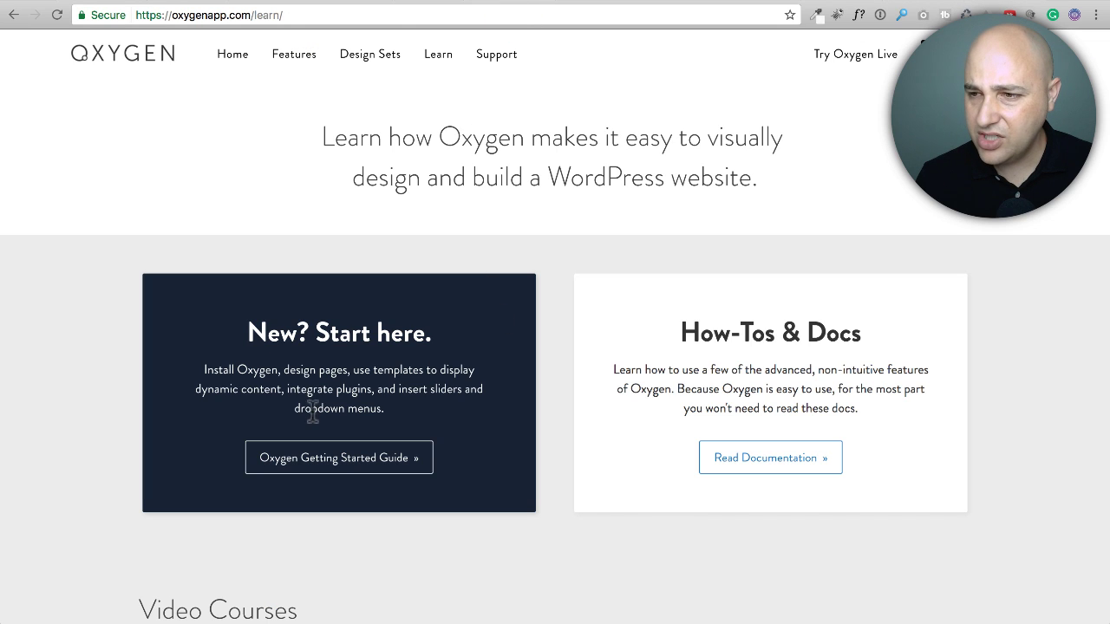
pyautogui.click(807, 459)
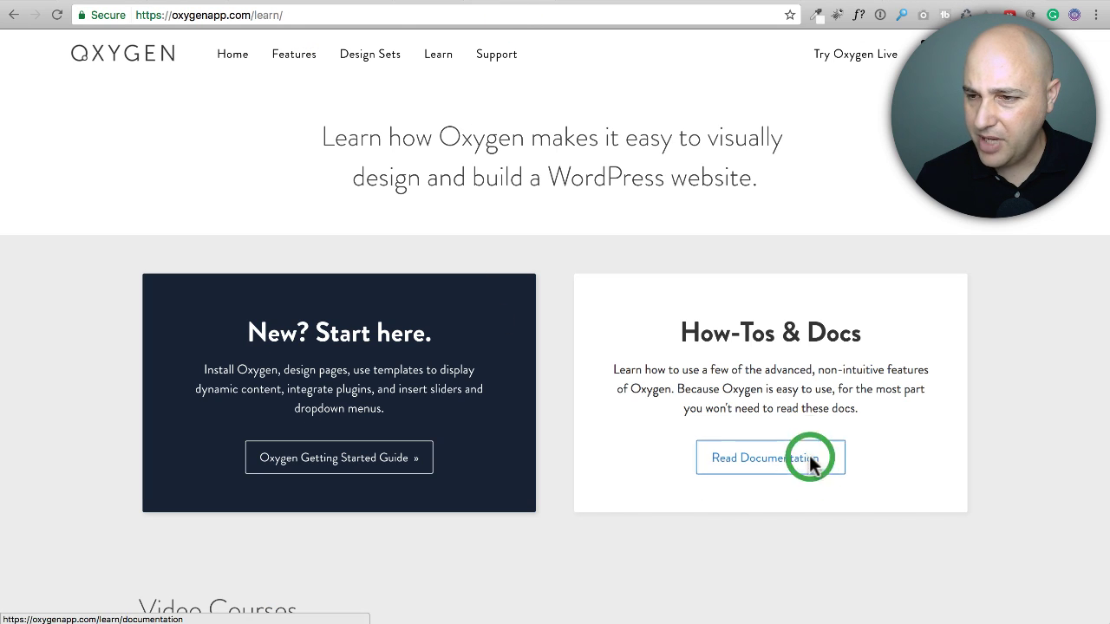